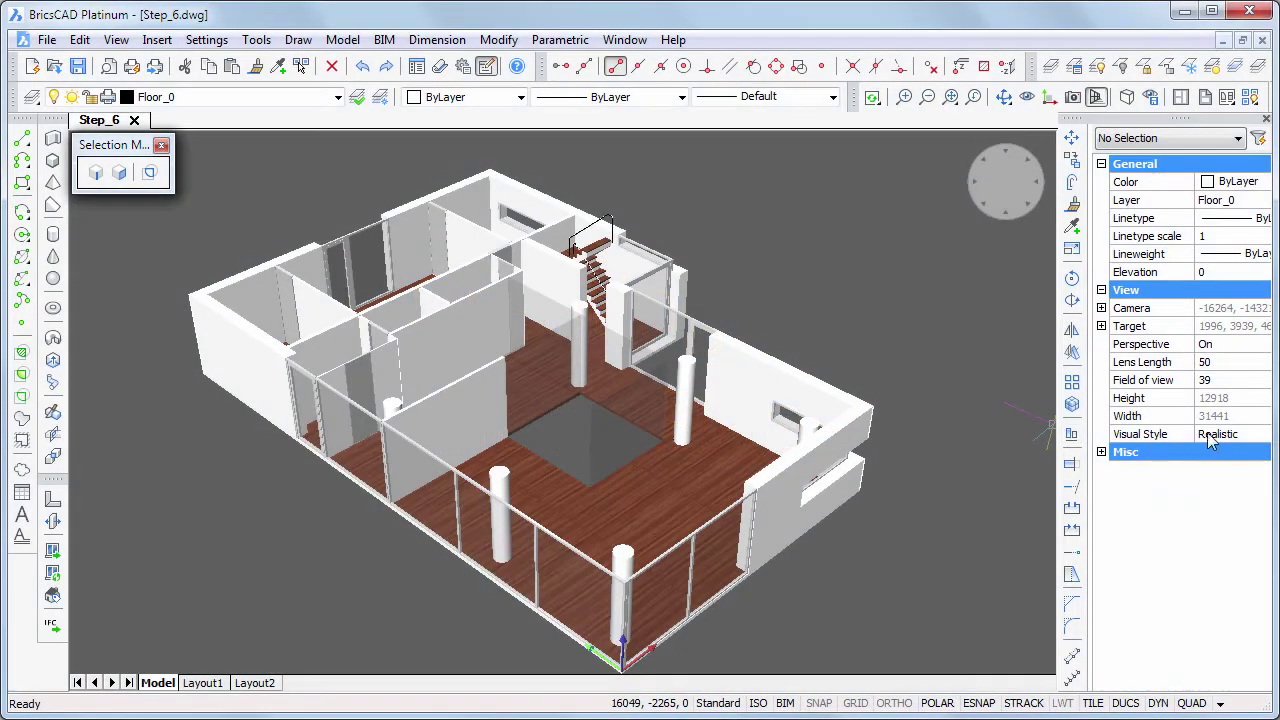
Set the viewport's visual style to Bim in Properties
left_click(1213, 436)
left_click(1213, 438)
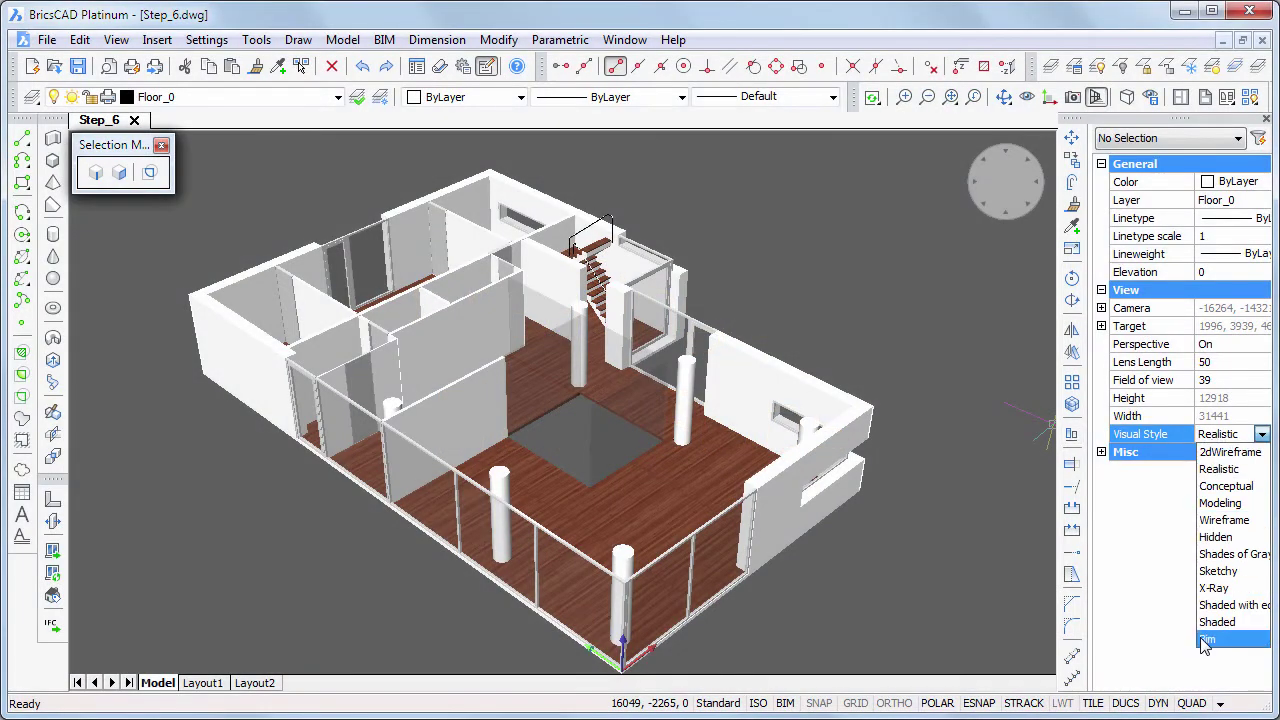
left_click(1207, 639)
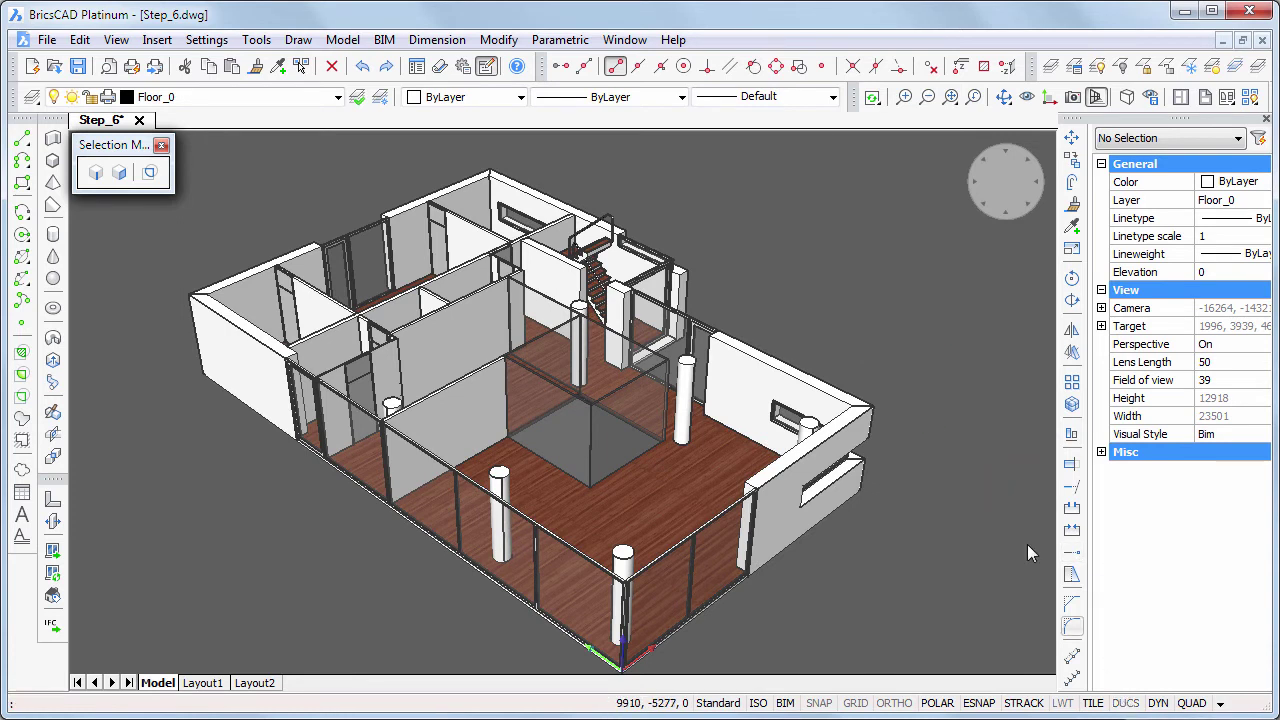
Make Floorslab_1 the current layer from the Layer Control list
left_click(338, 98)
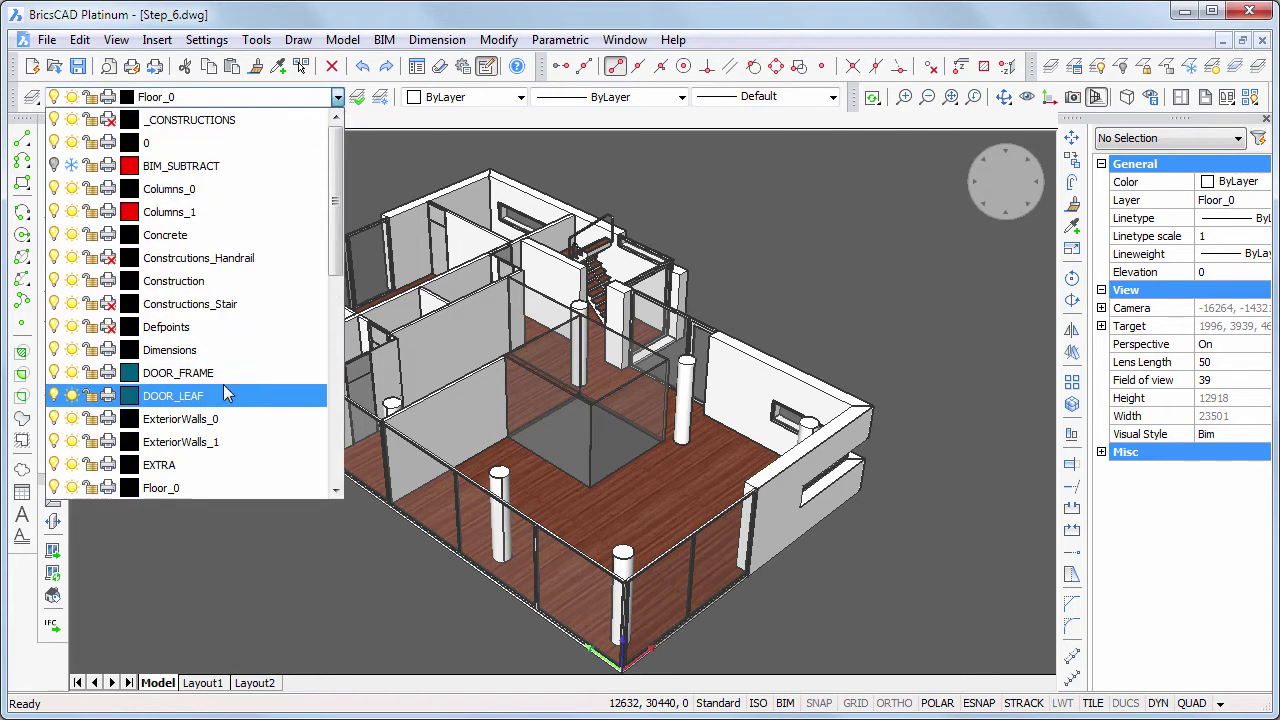
scroll(220, 390, "down", 1)
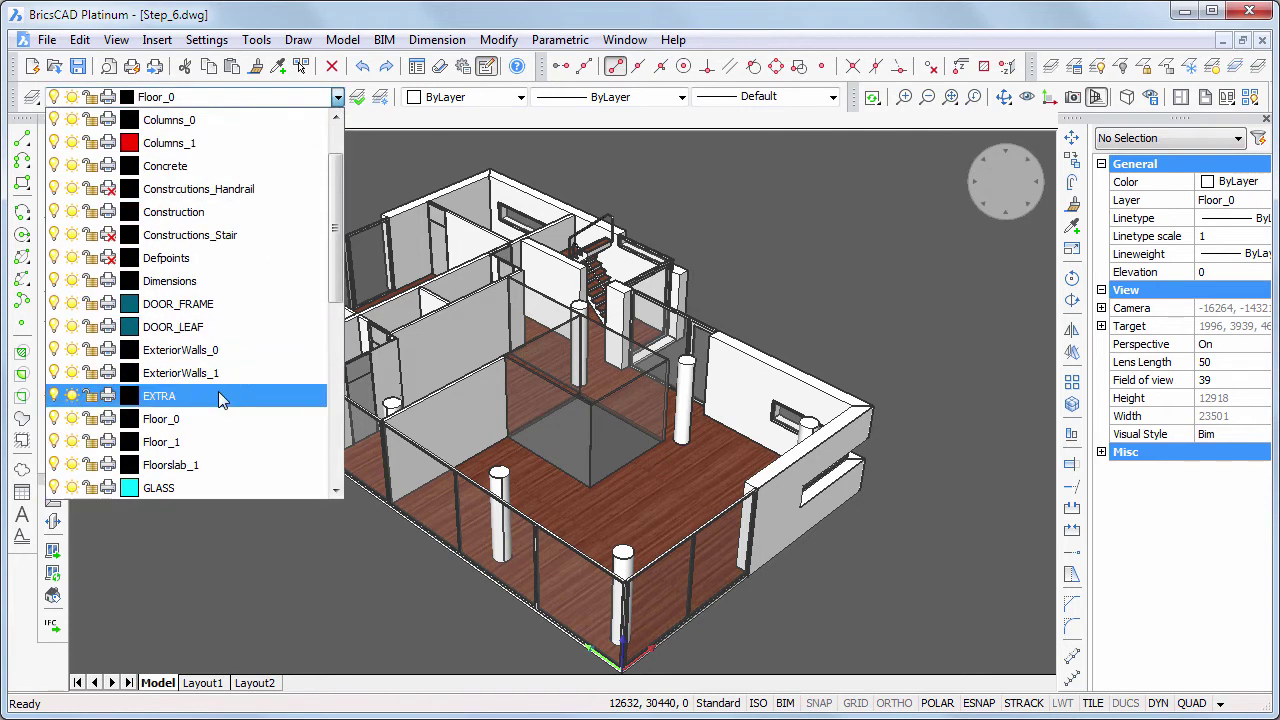
left_click(170, 465)
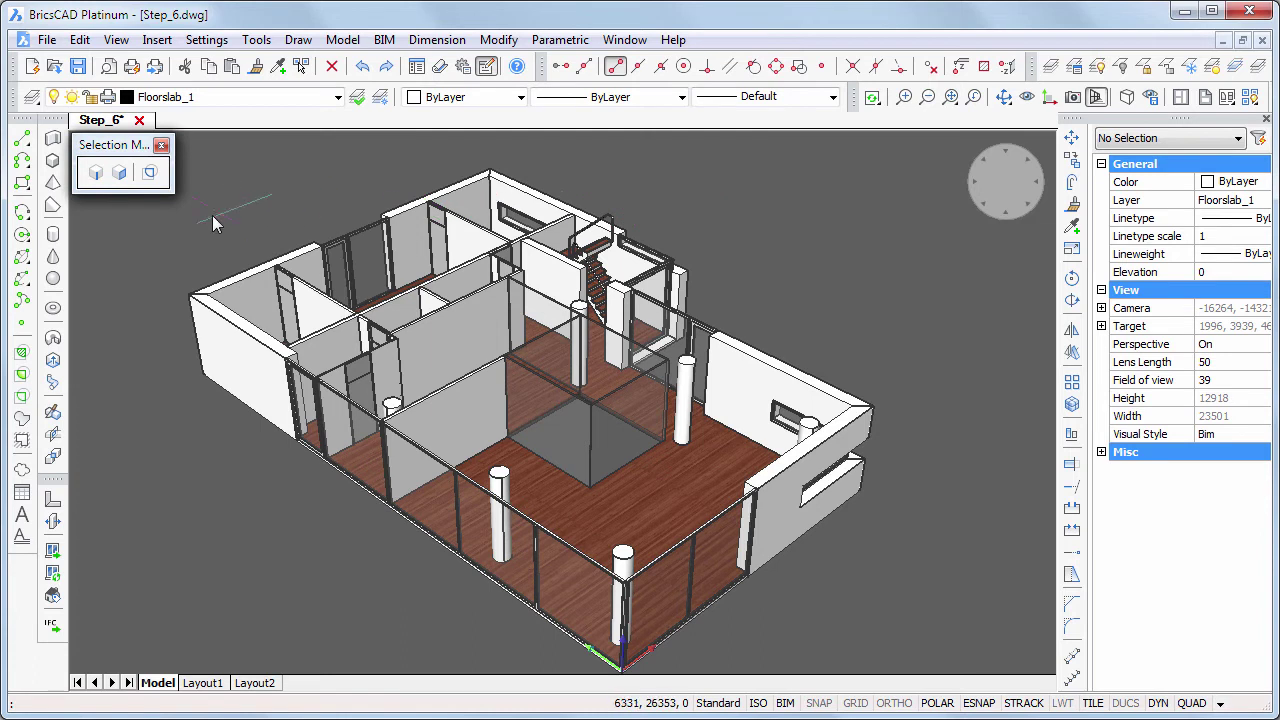
Draw a rectangle from the building's top corner to its right corner to outline the whole upper floor
left_click(22, 183)
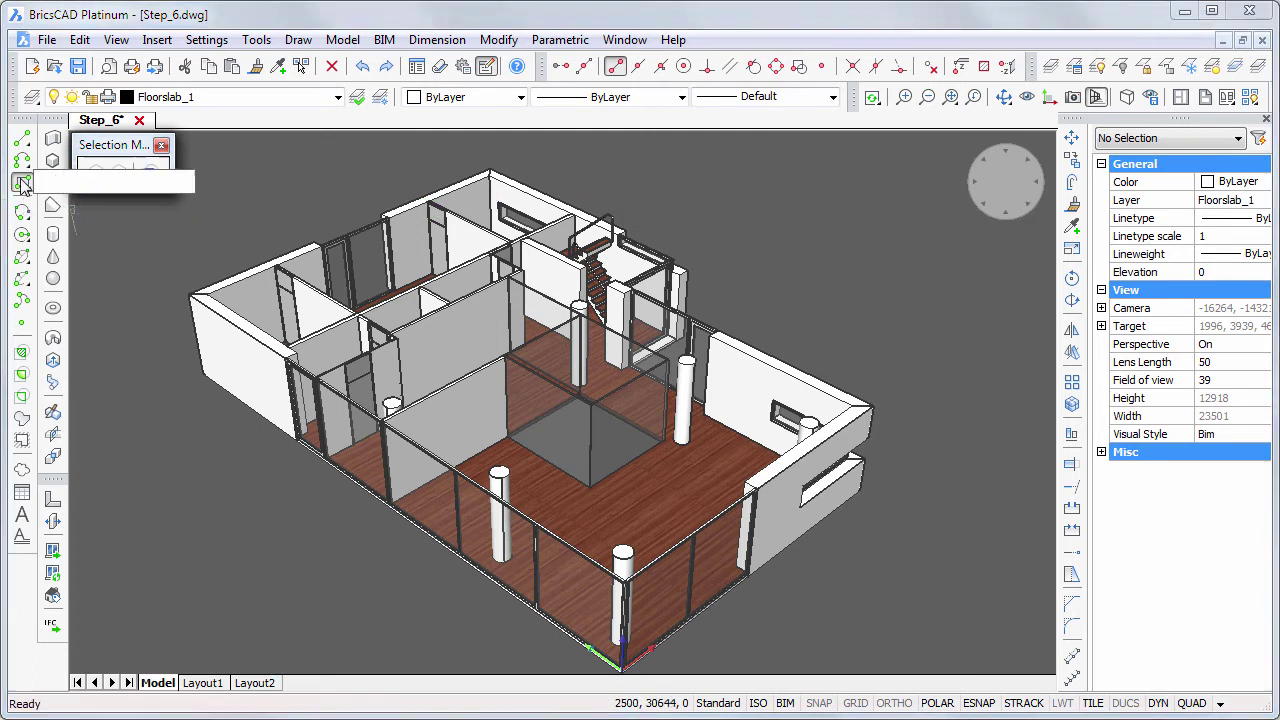
left_click(191, 295)
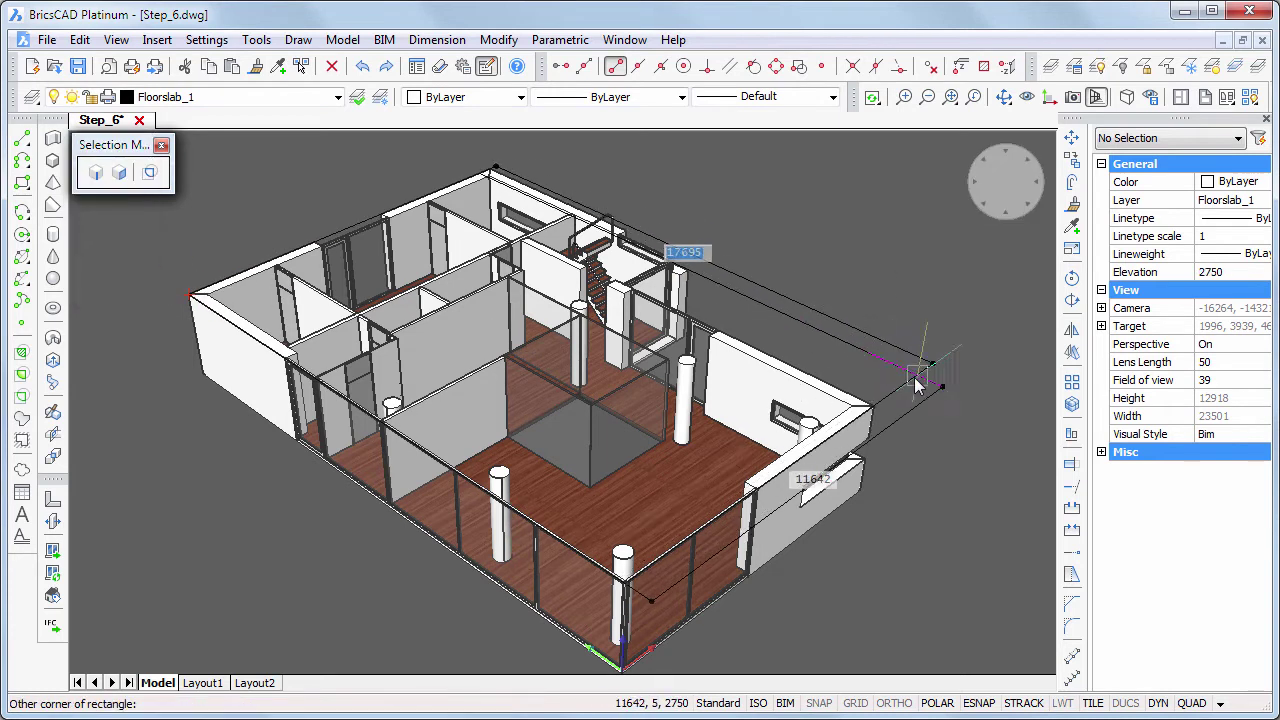
left_click(880, 404)
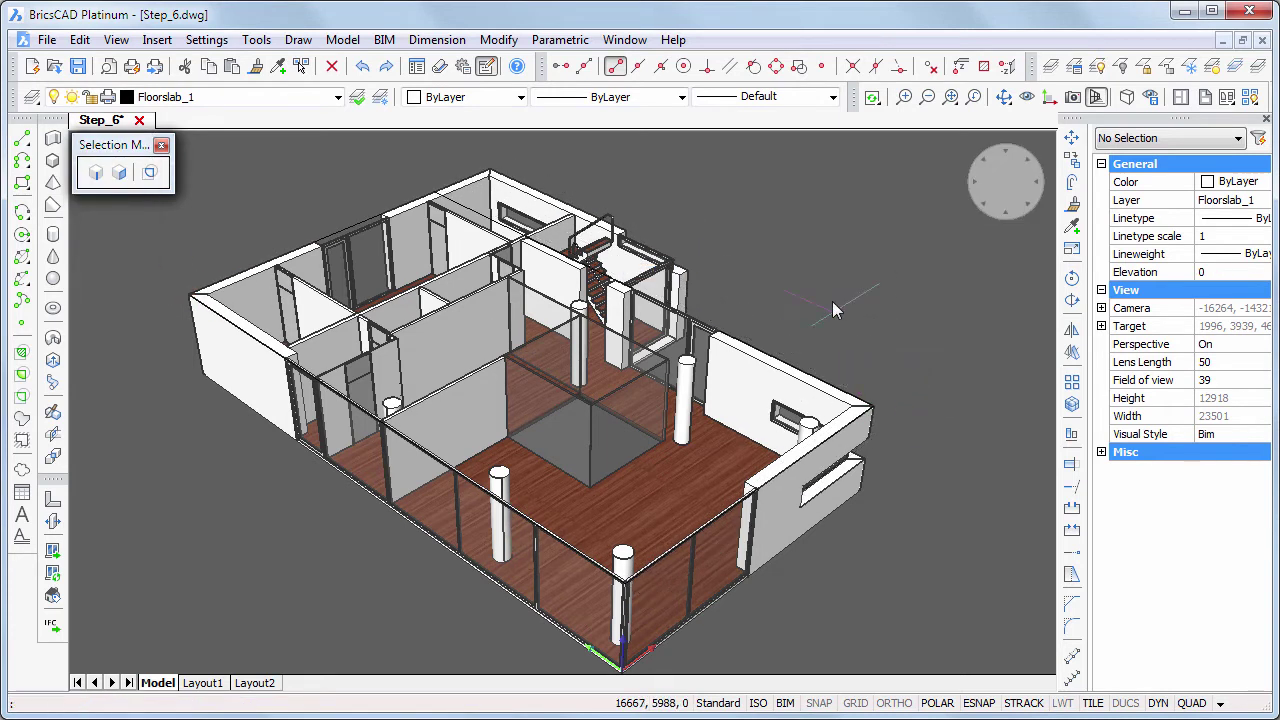
middle_click_drag(800, 220, 785, 435)
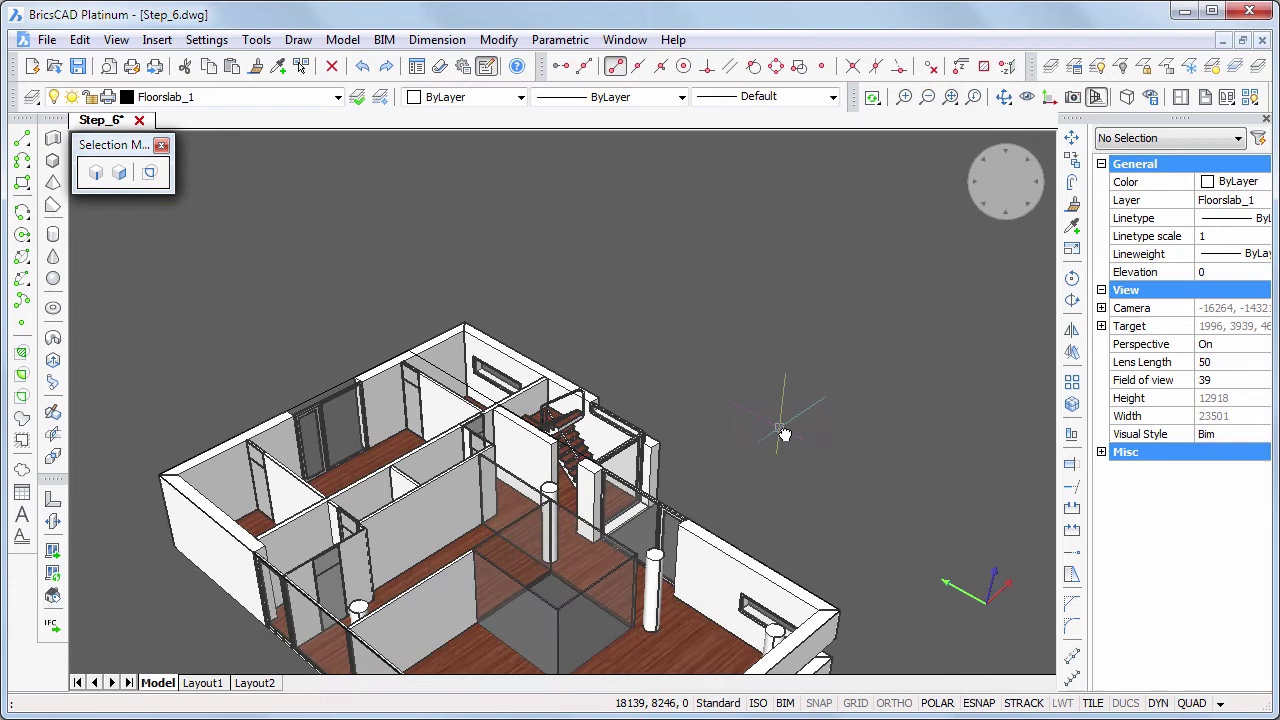
left_click_drag(800, 467, 775, 273)
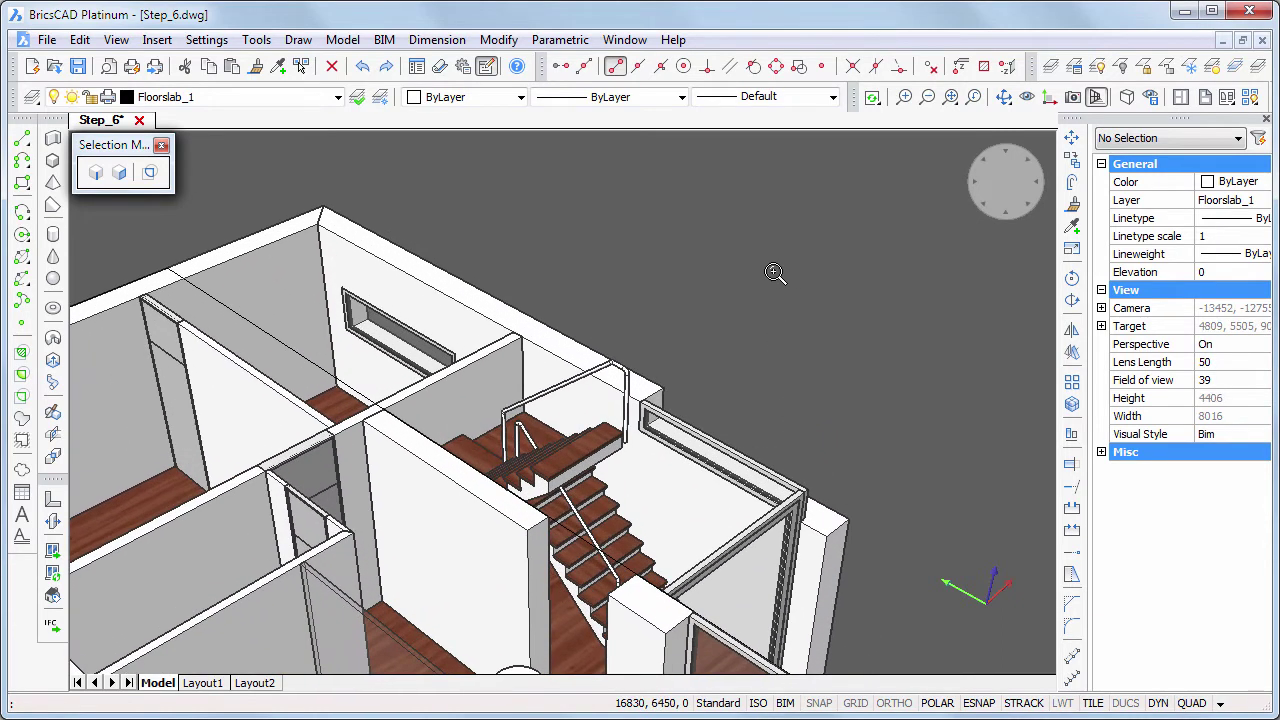
Draw rectangles across the wall tops beside the stairs and around the stair opening
left_click(22, 183)
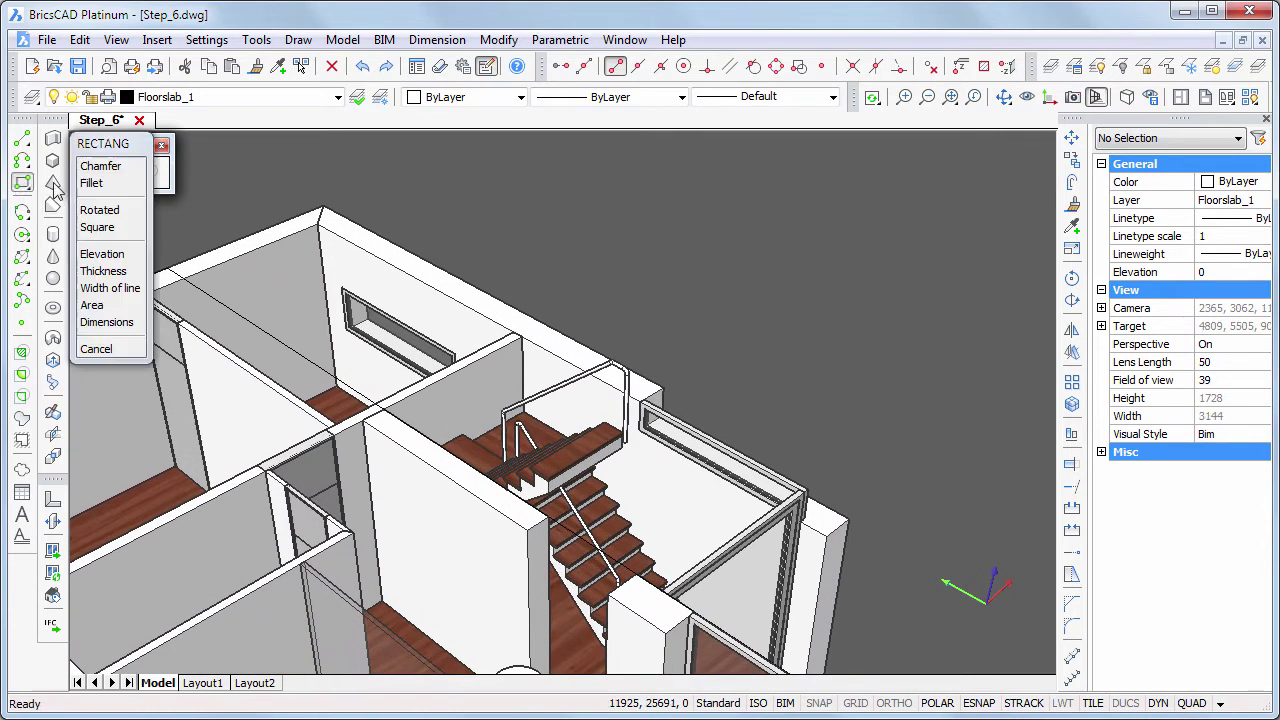
left_click(316, 200)
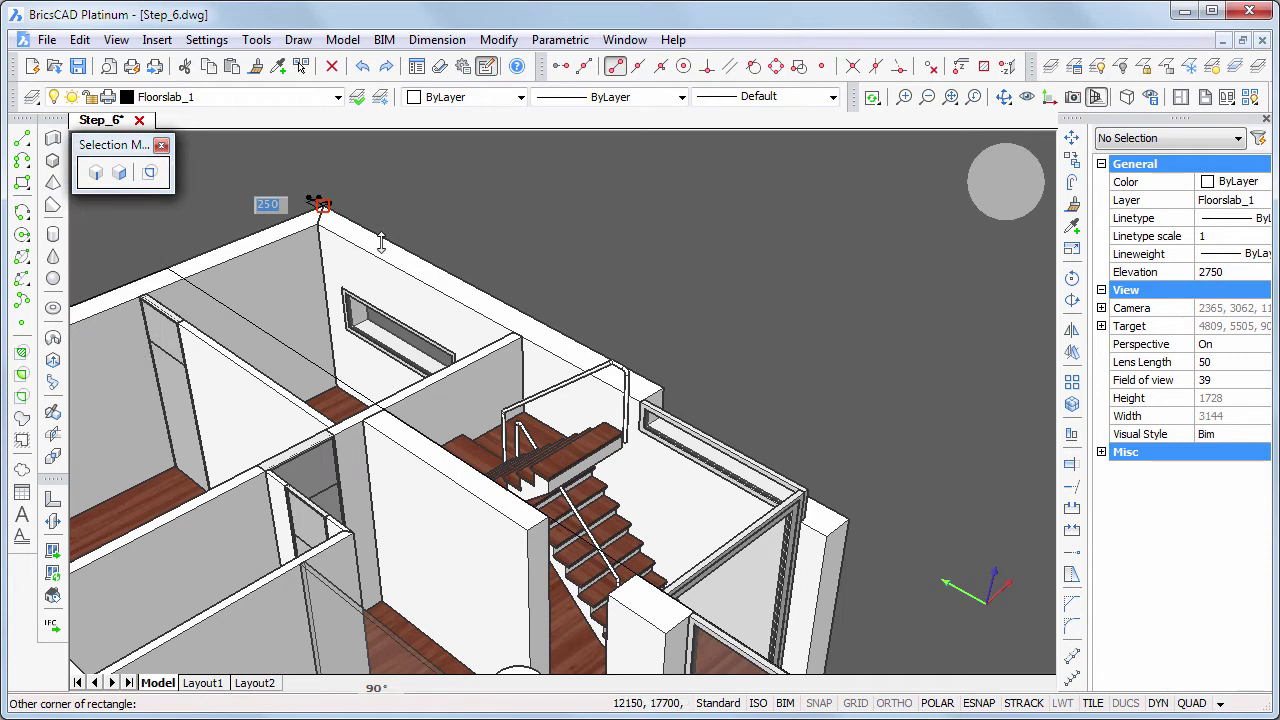
left_click(640, 572)
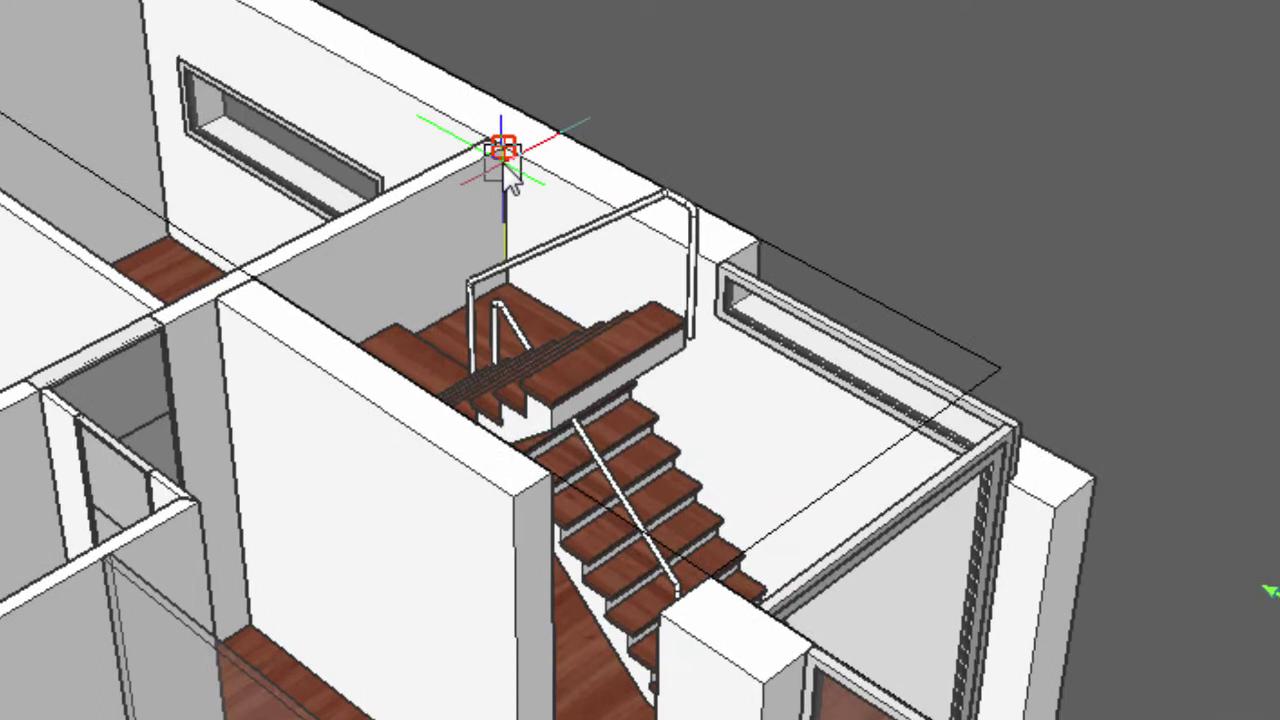
left_click(507, 178)
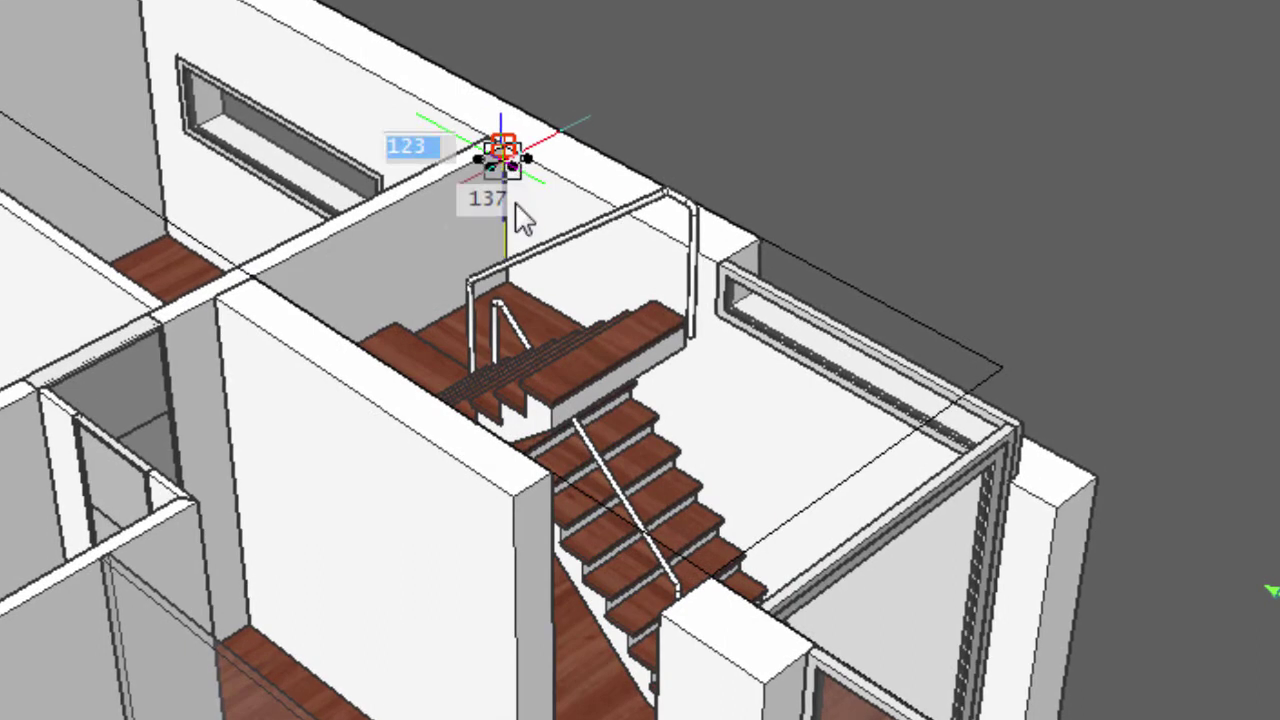
left_click(540, 425)
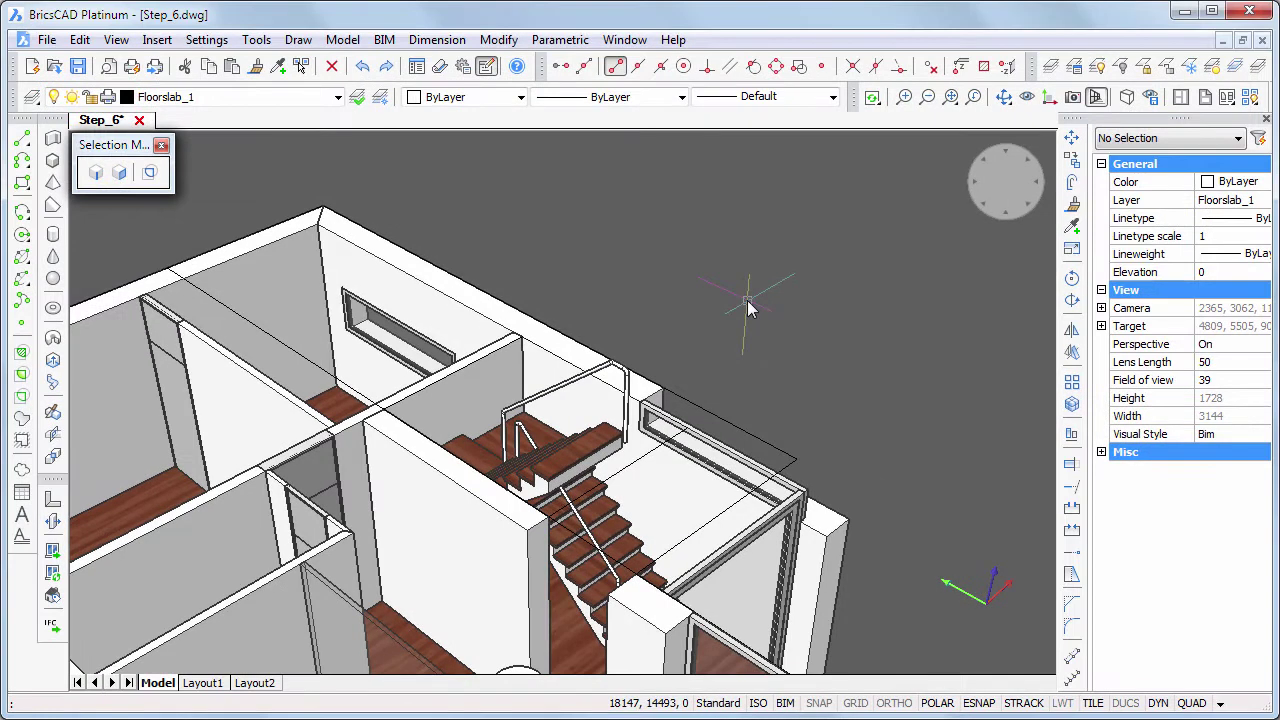
scroll(750, 310, "down", 6)
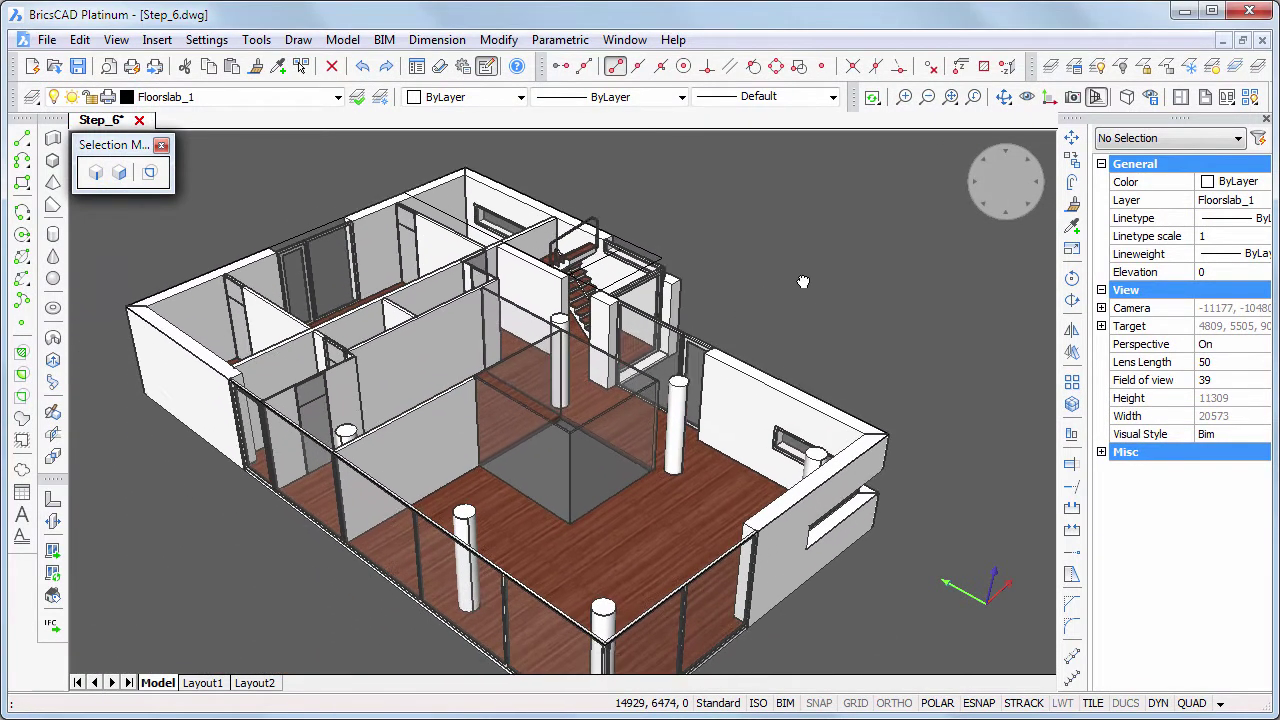
Isolate the three glass walls around the central void, hiding everything else
left_click(532, 383)
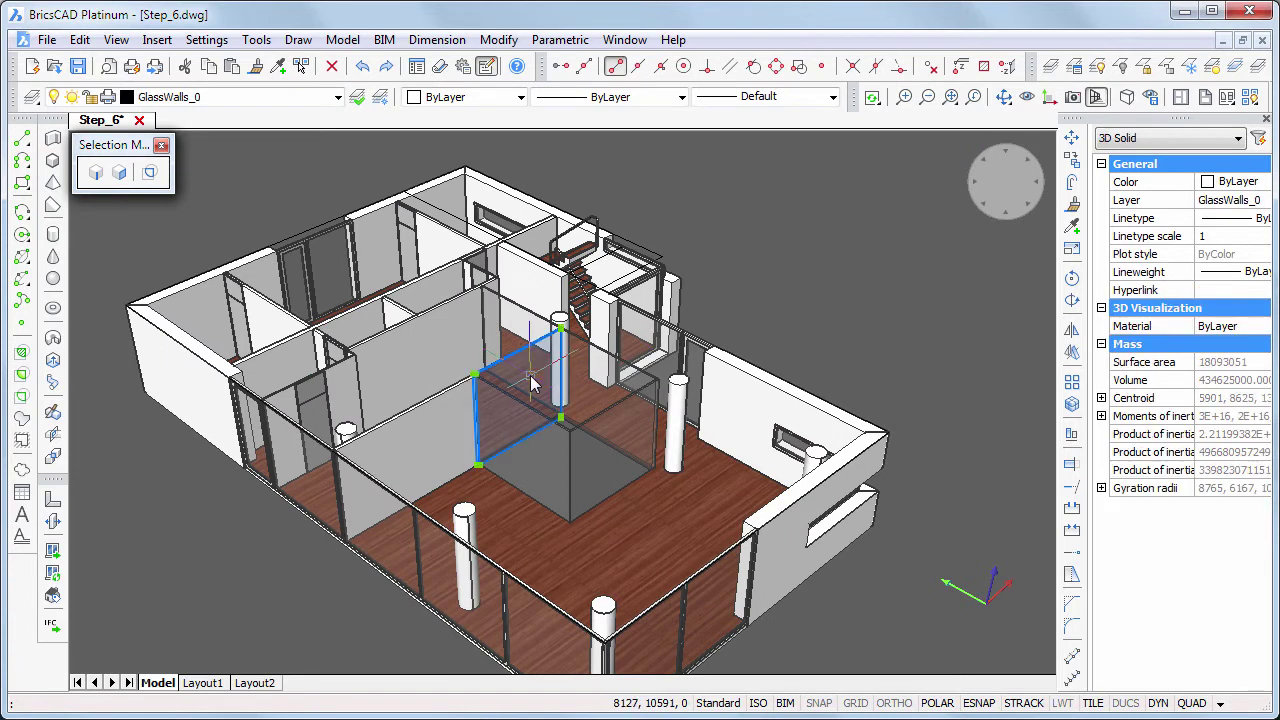
left_click(593, 404)
left_click(571, 461)
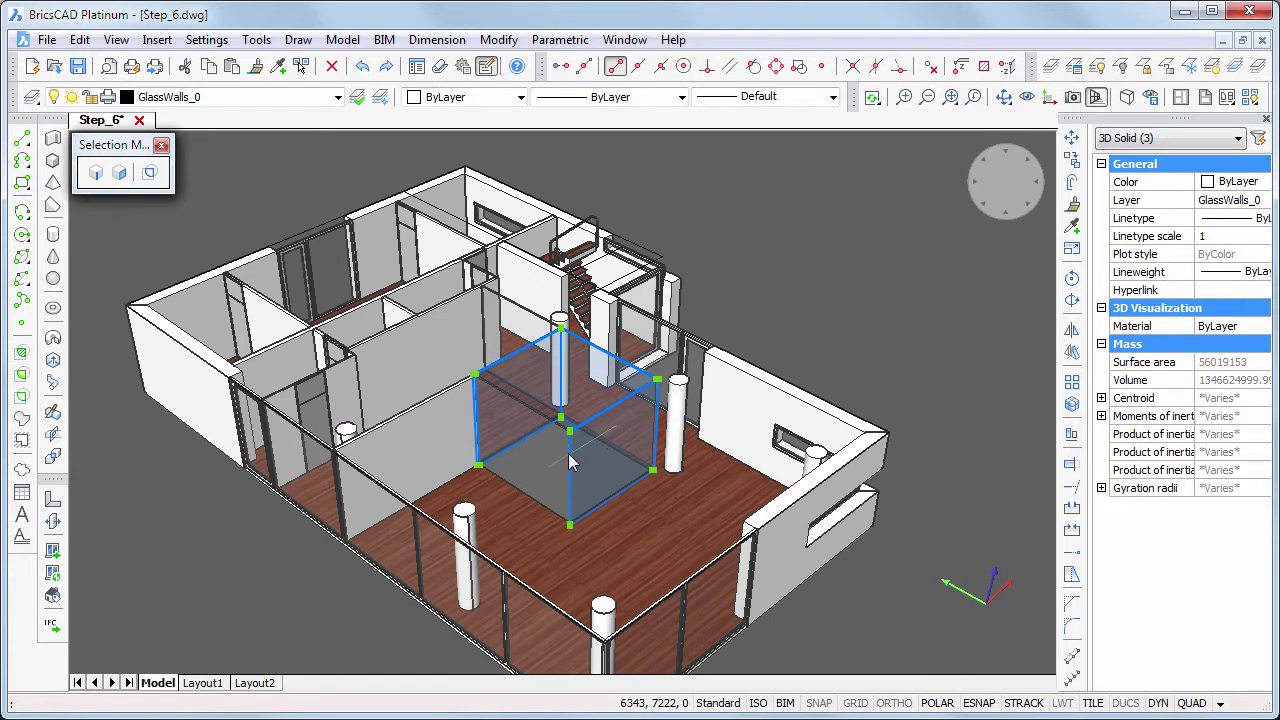
mouse_move(583, 453)
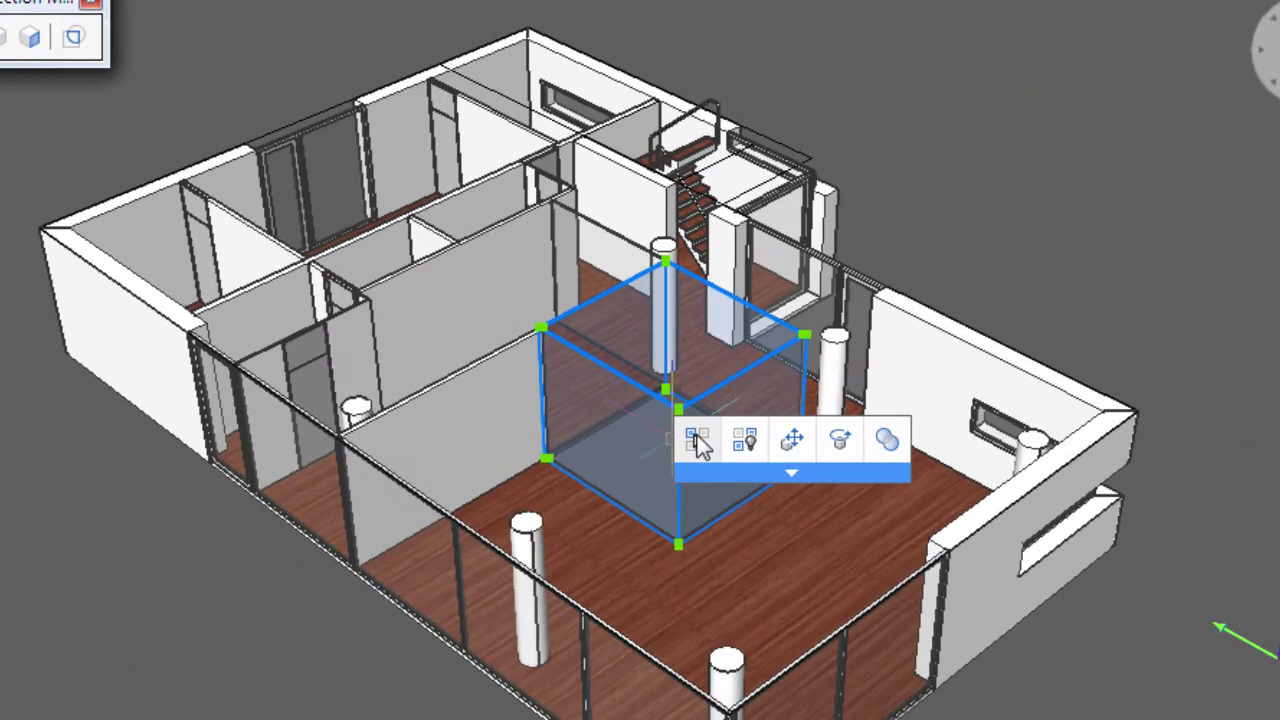
mouse_move(727, 478)
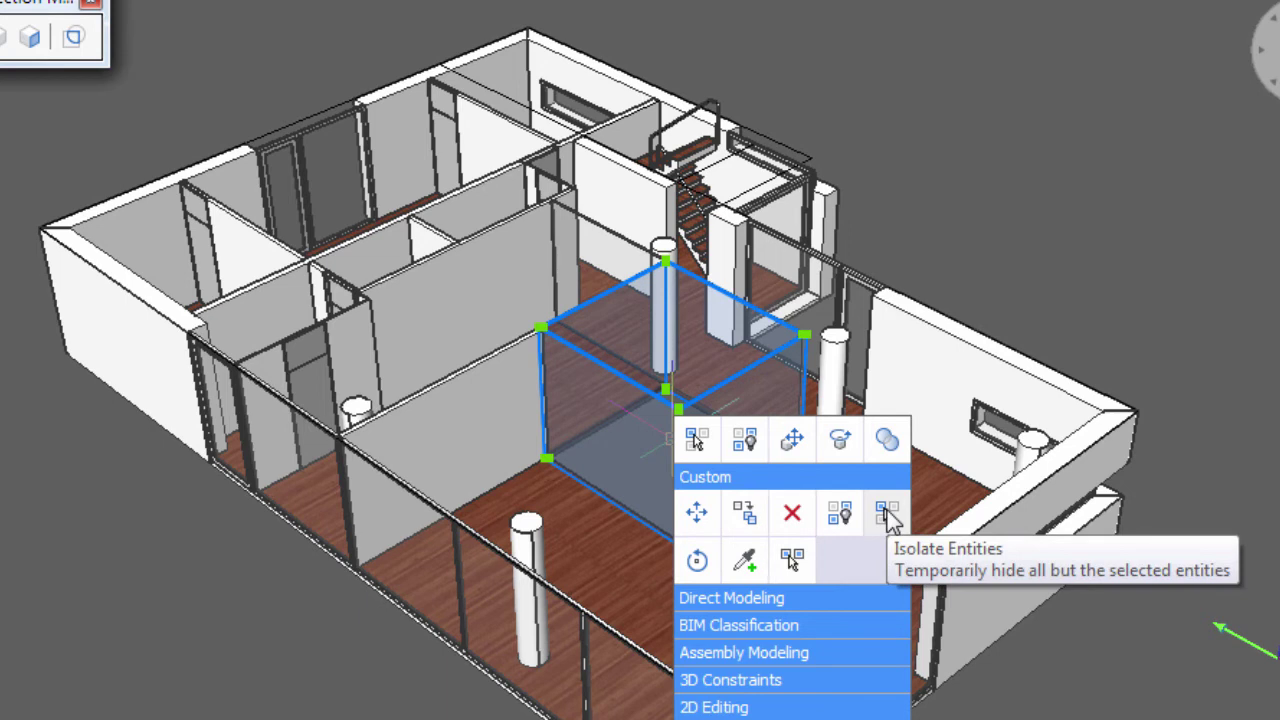
left_click(886, 513)
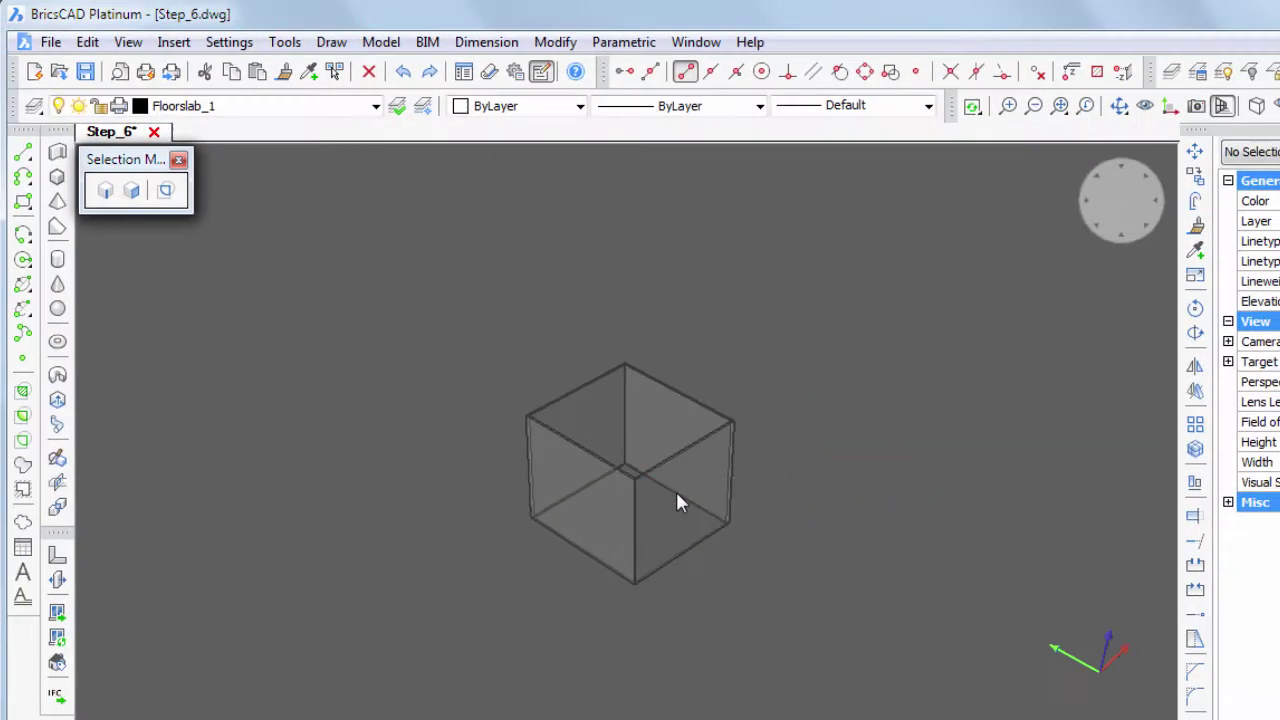
Trace a rectangle across the glass box's top corners
scroll(660, 481, "up", 5)
middle_click_drag(604, 385, 731, 614)
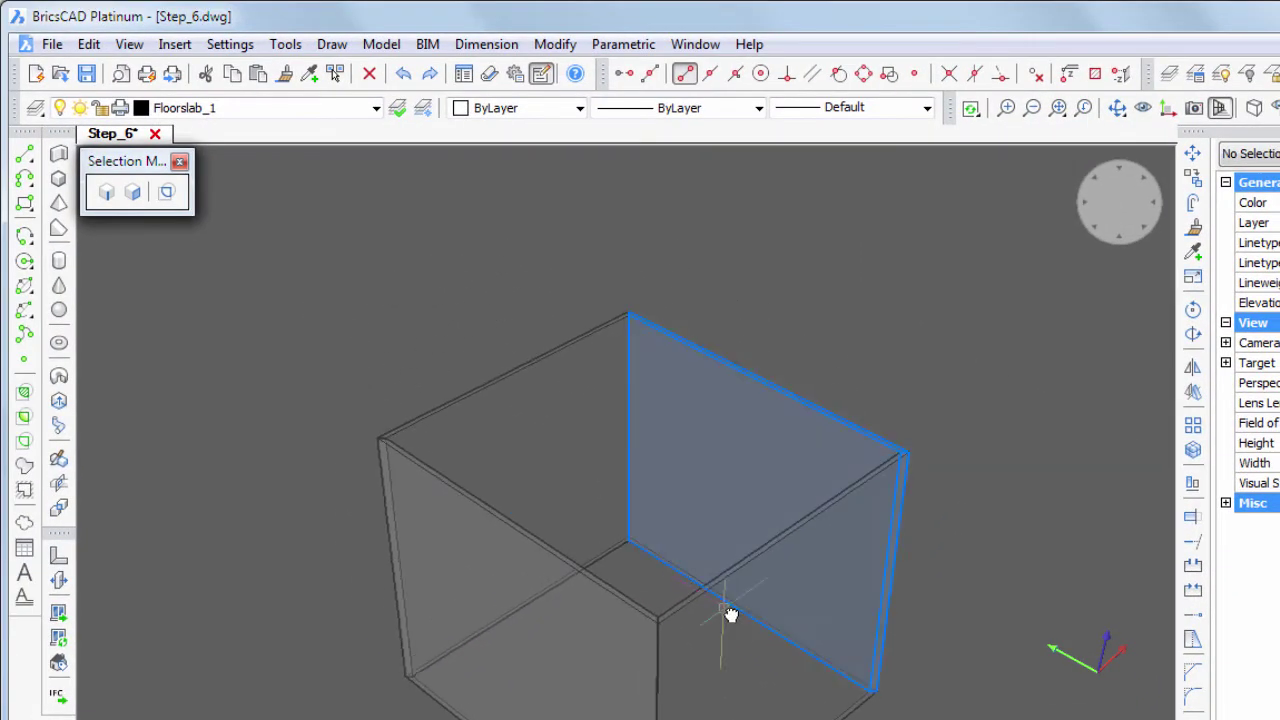
left_click(25, 204)
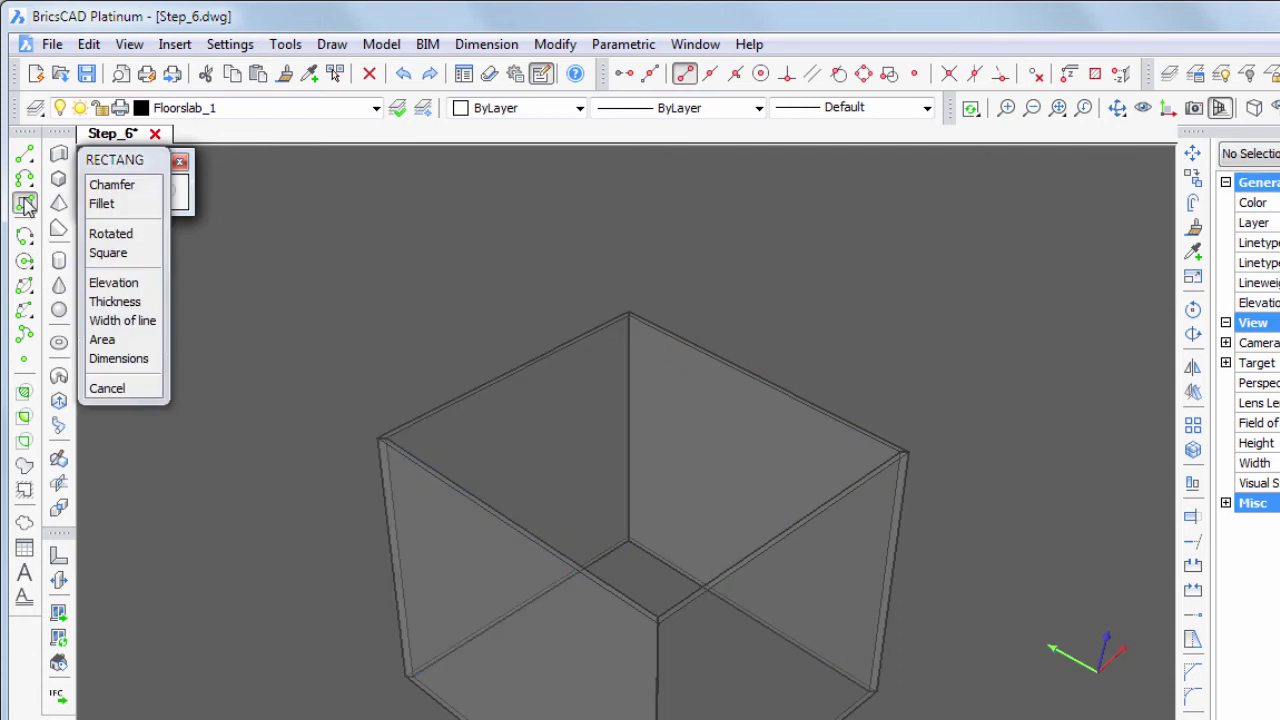
left_click(432, 430)
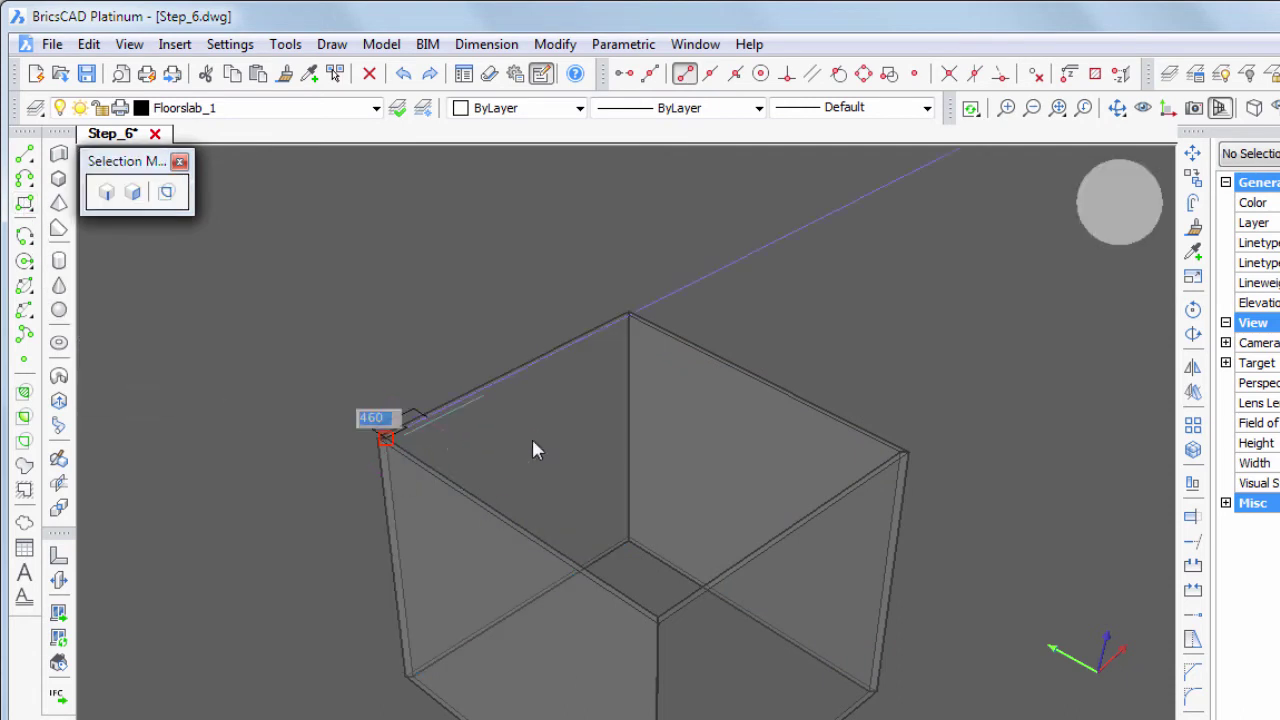
left_click(887, 459)
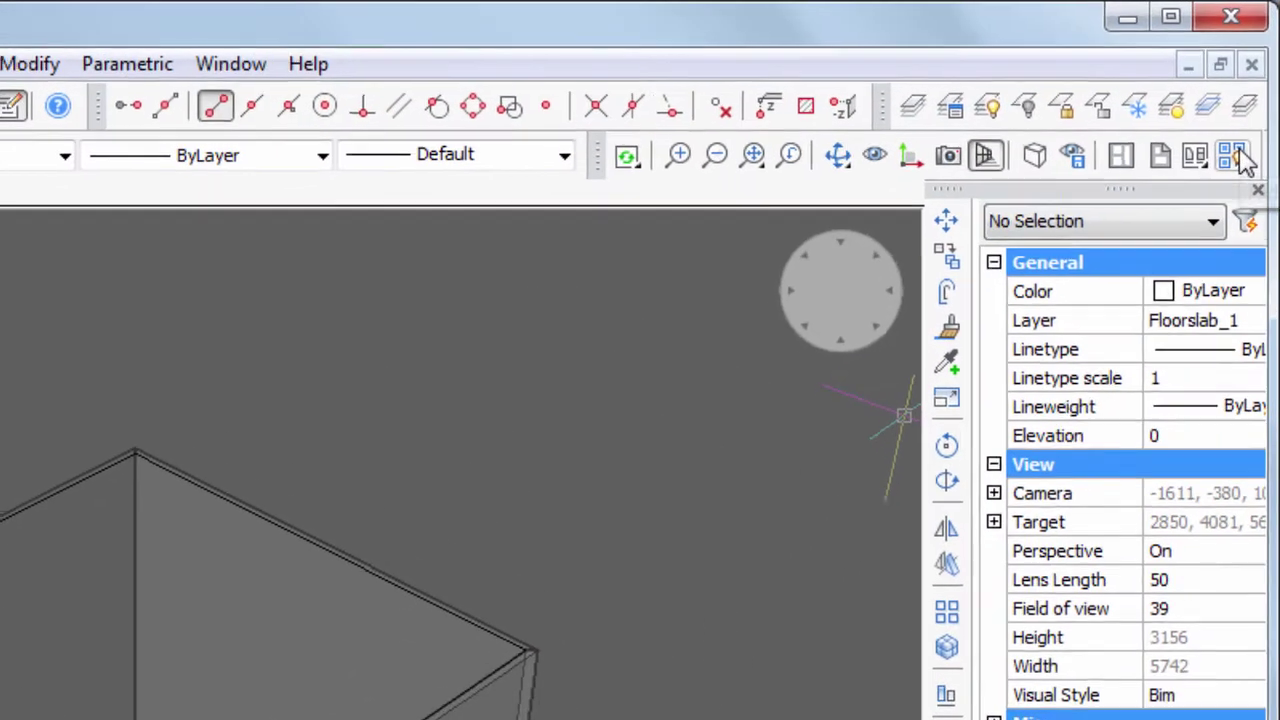
End object isolation, orbit to view the whole building from above, and start LAYISO
left_click(1232, 158)
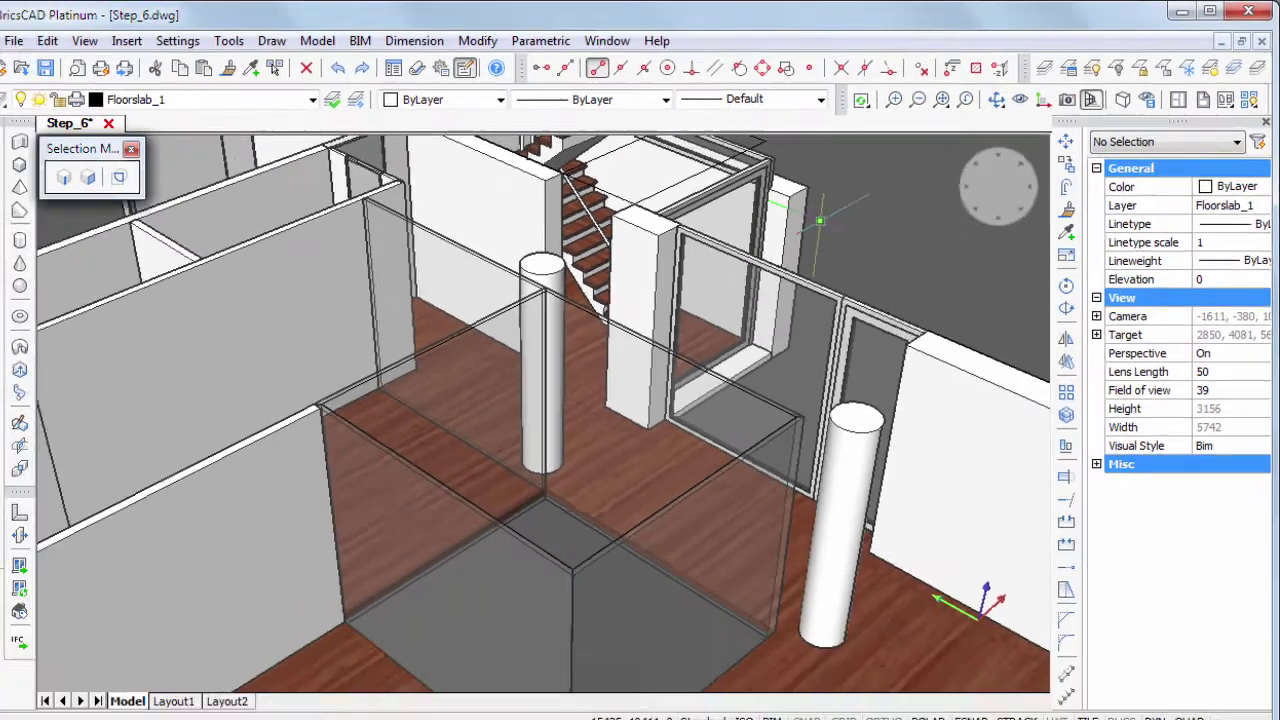
middle_click_drag(648, 304, 612, 440, "shift")
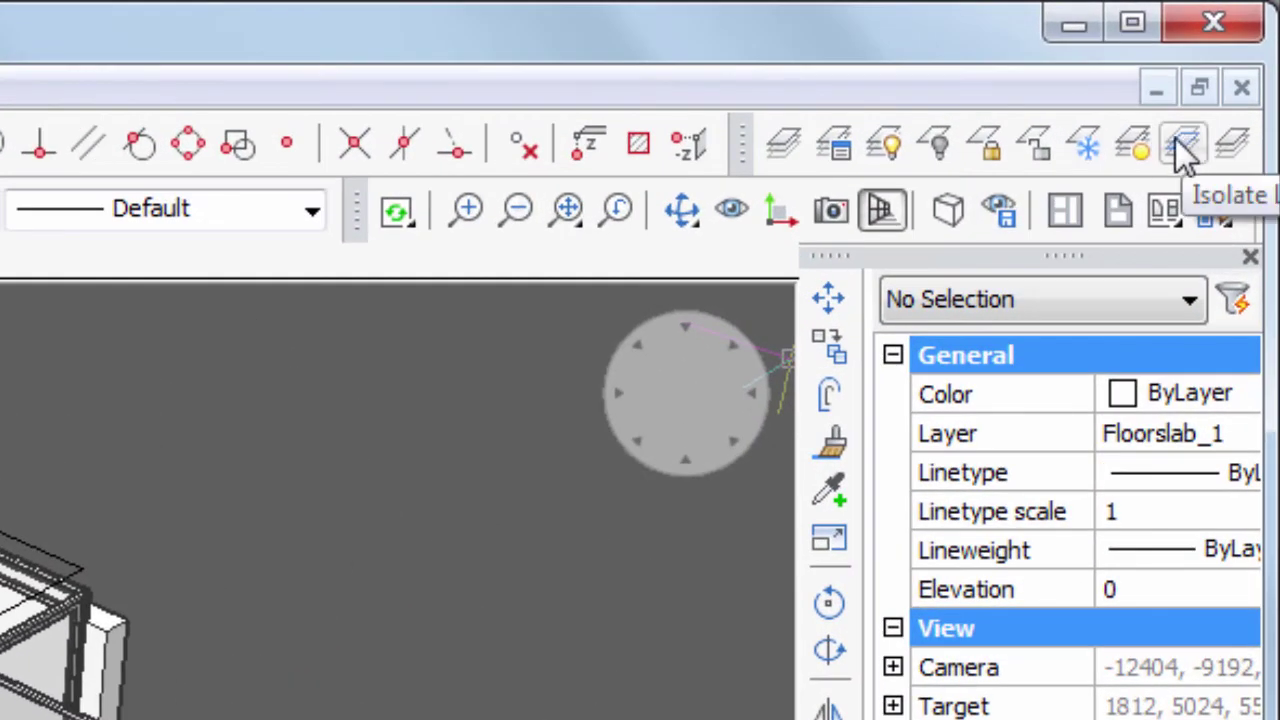
left_click(1181, 148)
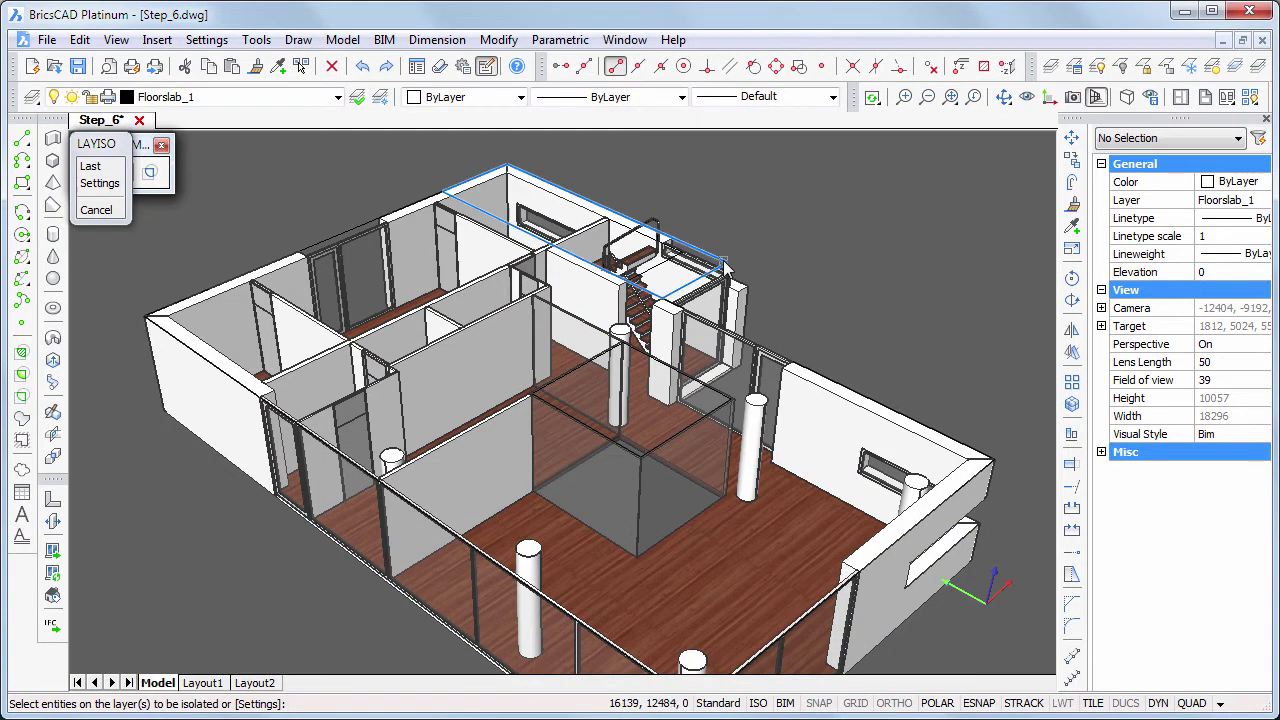
Isolate the Floorslab_1 layer and extrude the floor-slab outline 300 thick
left_click(781, 198)
key("Return")
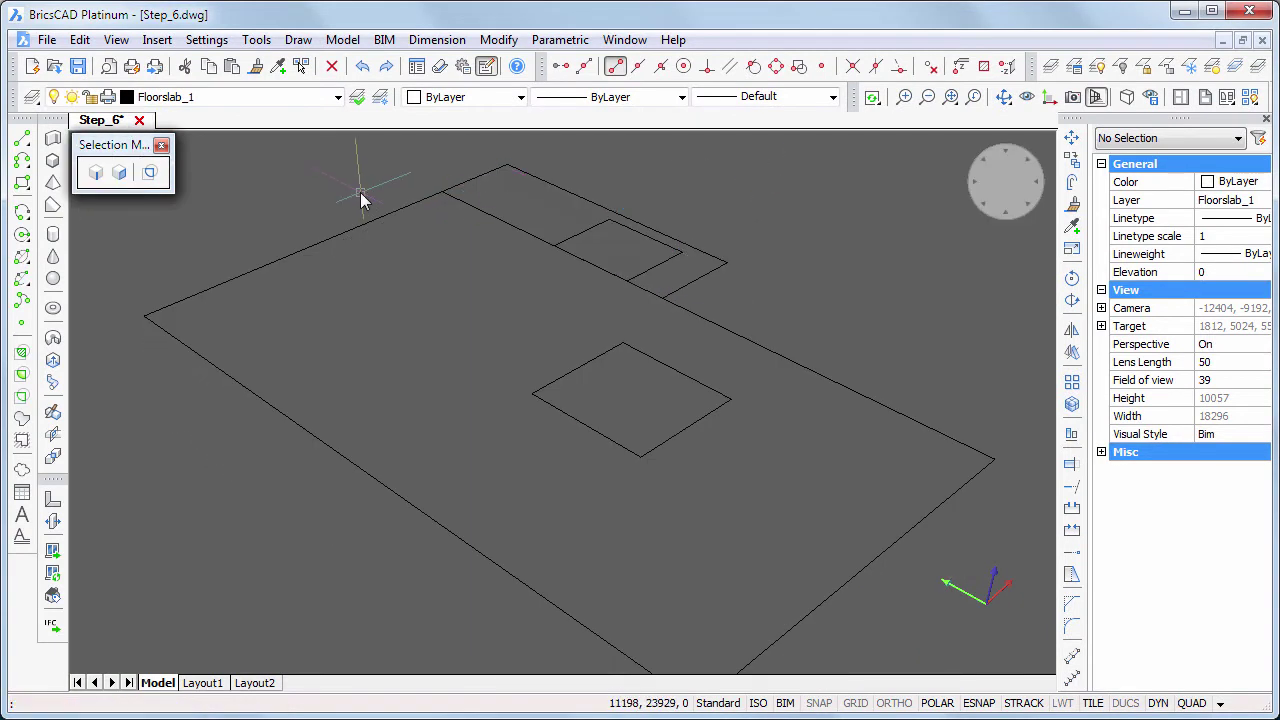
mouse_move(395, 226)
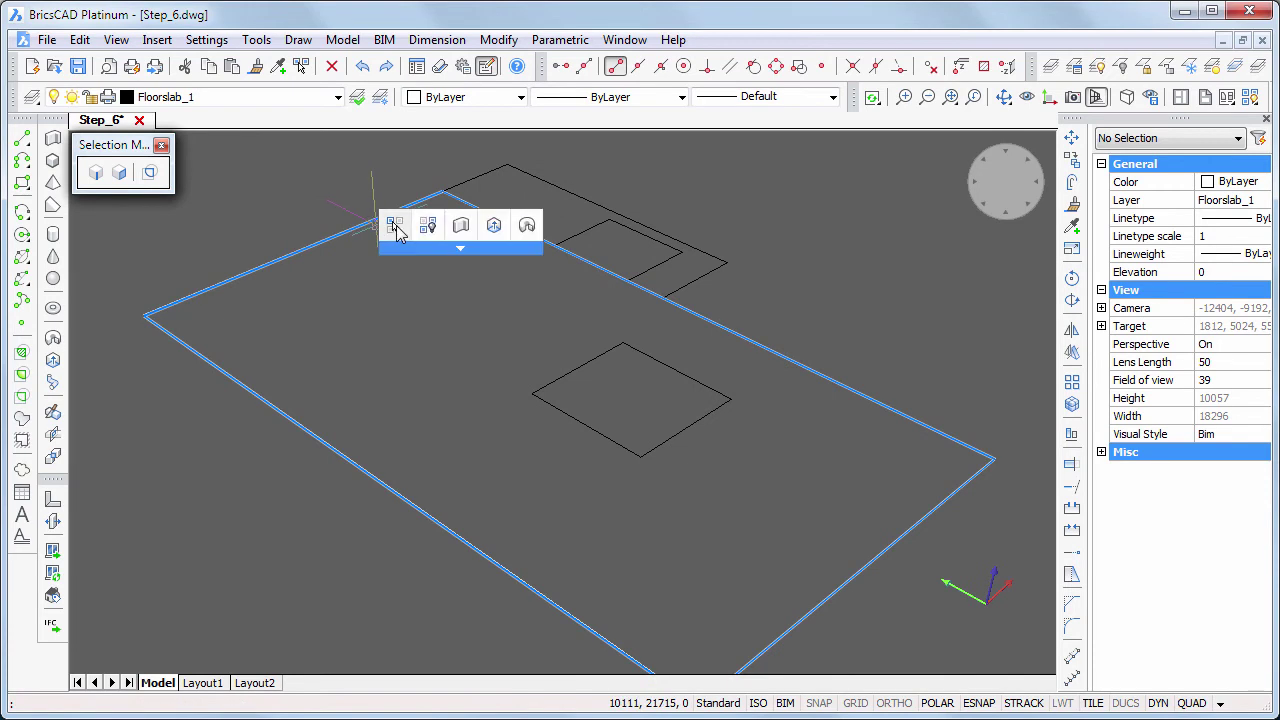
left_click(491, 225)
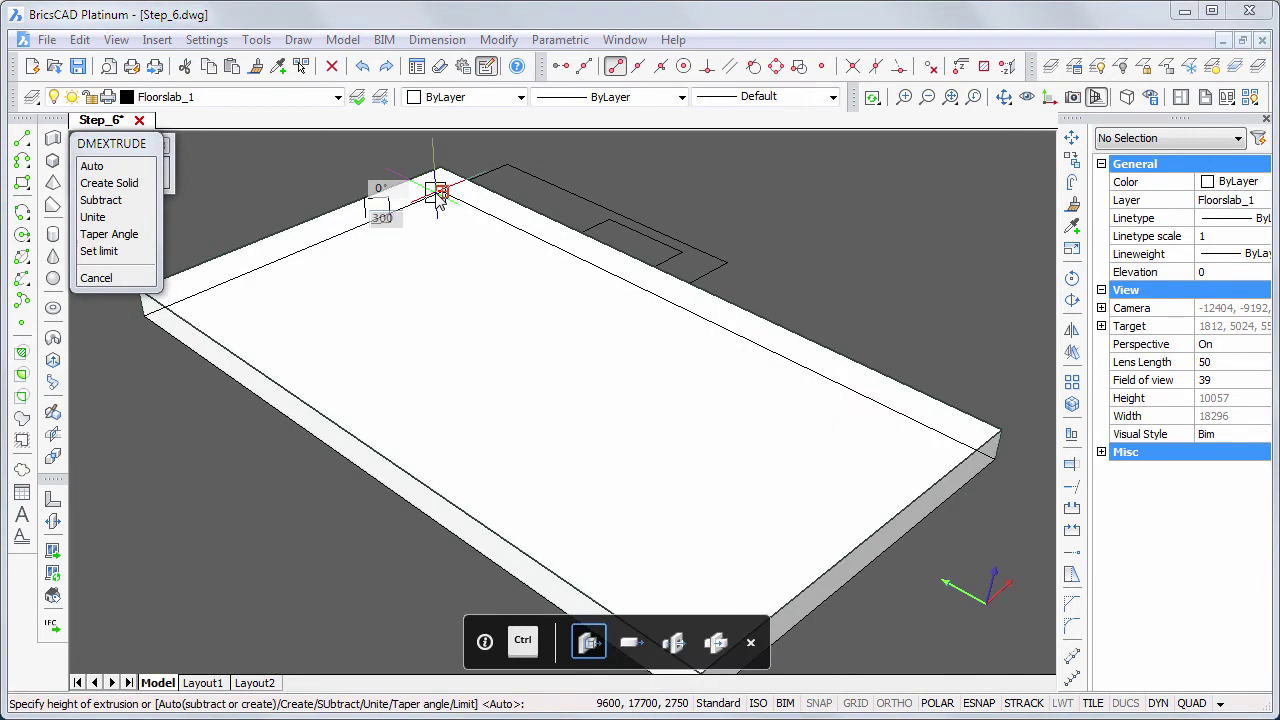
left_click(440, 195)
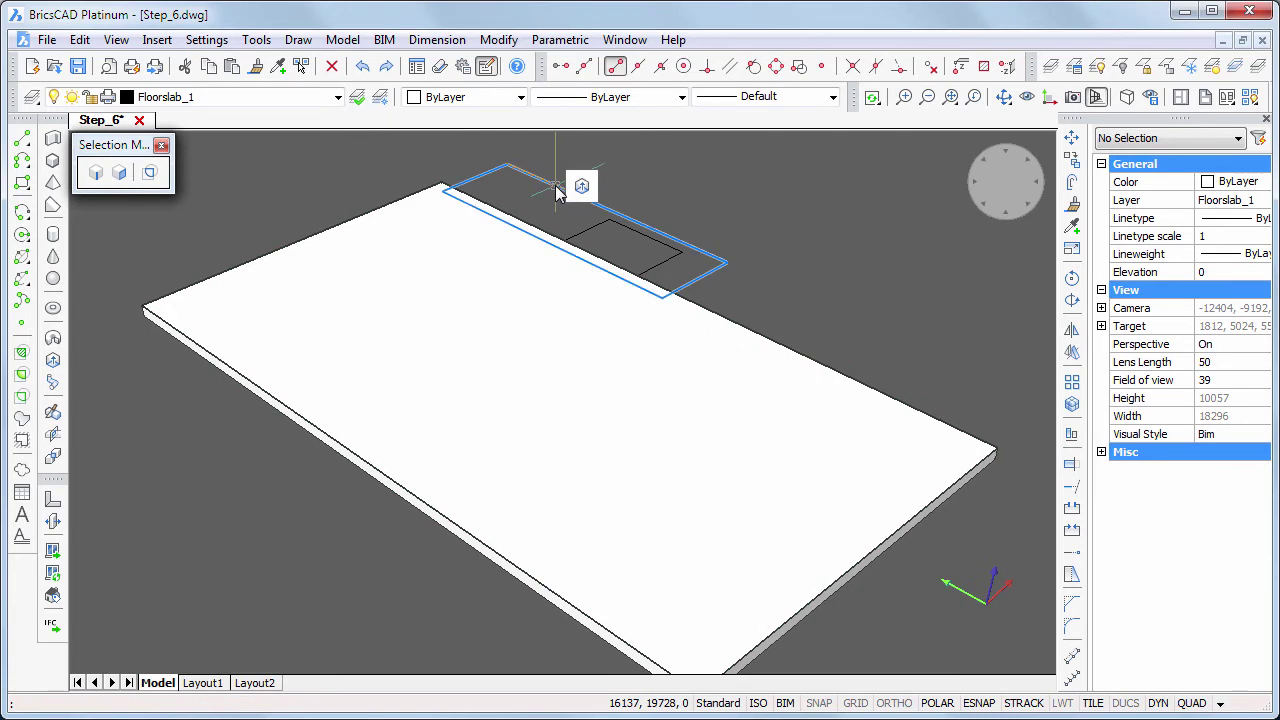
Extrude the terrace outline to the same 300 slab thickness and view the underside
left_click(555, 185)
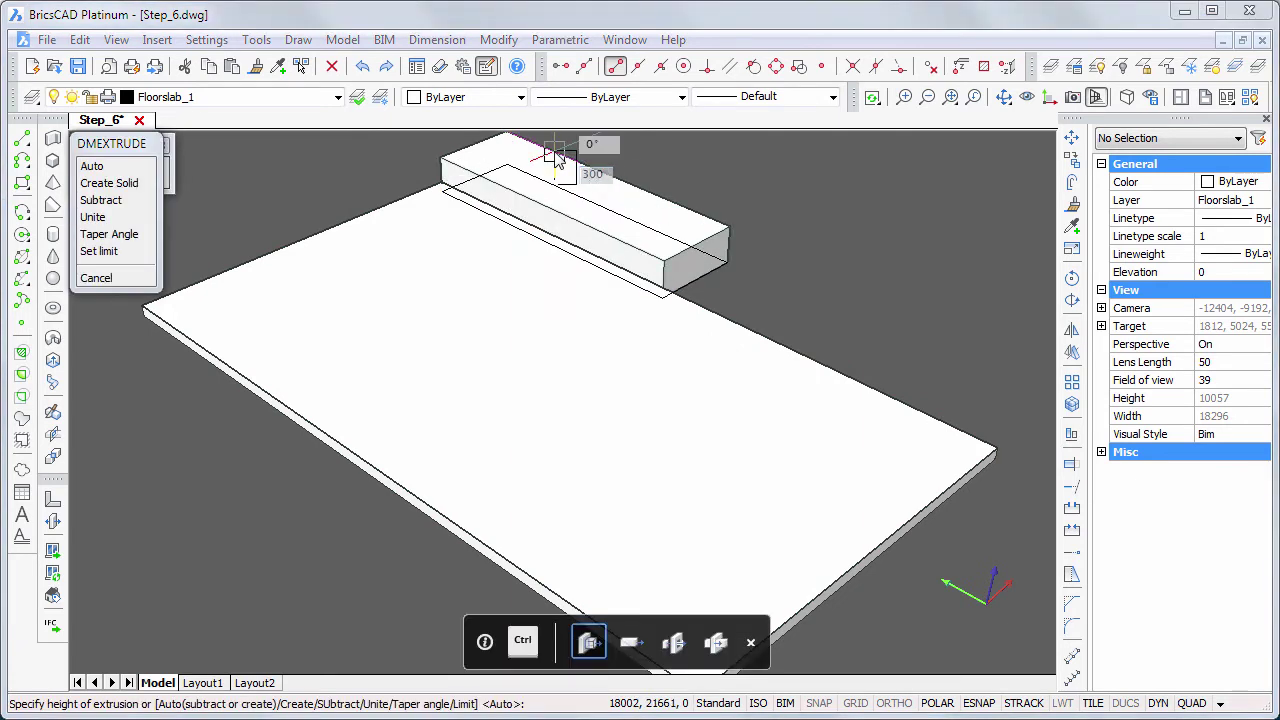
left_click(555, 160)
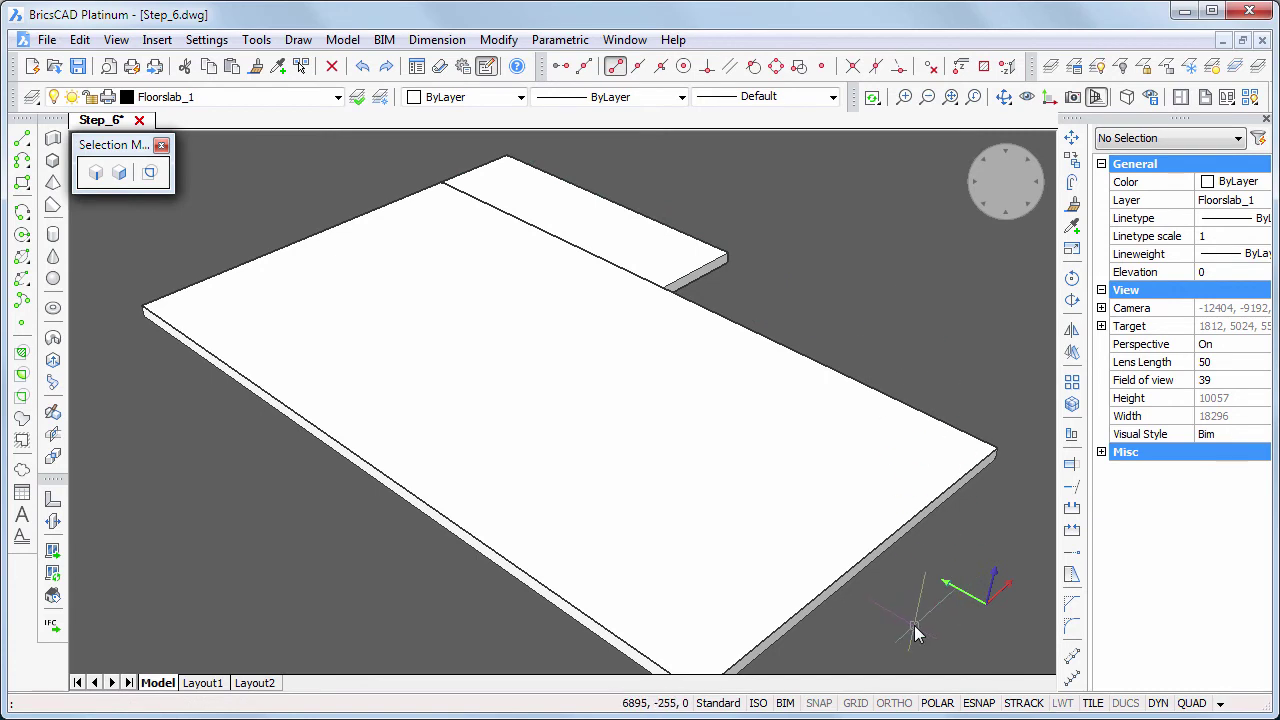
middle_click_drag(917, 632, 880, 565, "shift")
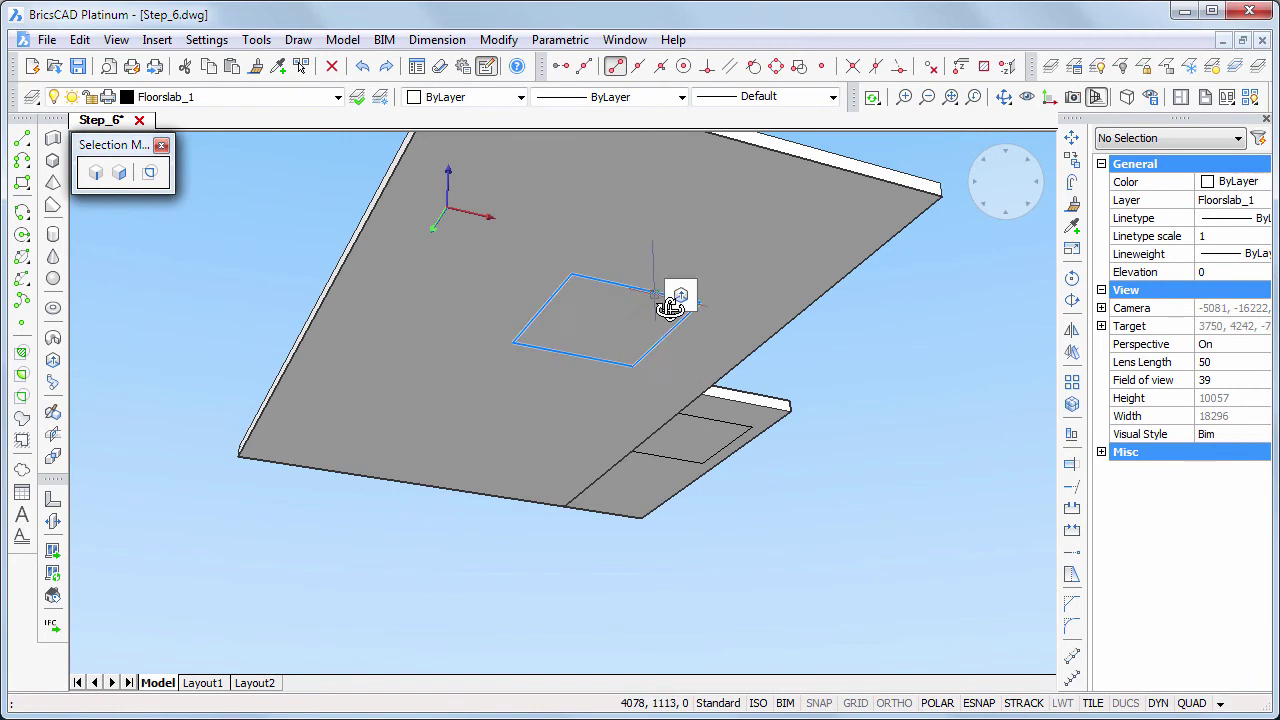
Push the square opening outlines through the main and terrace slabs with DMEXTRUDE
left_click(670, 308)
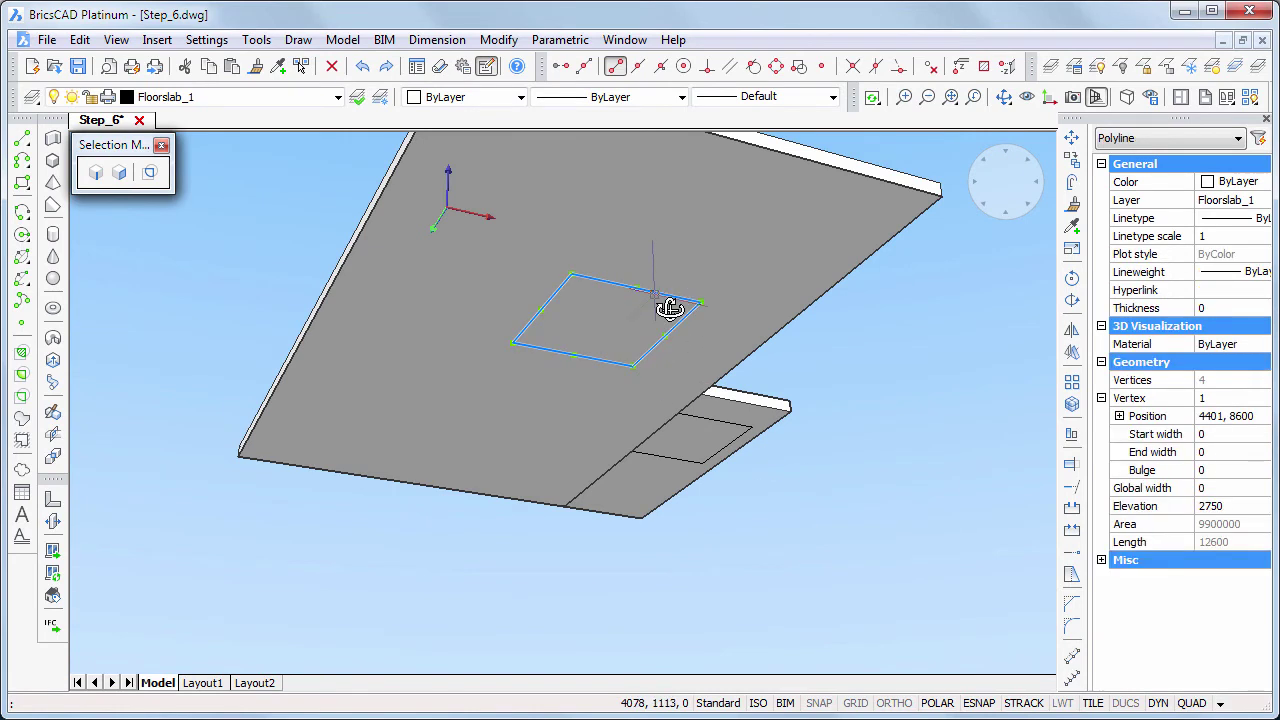
left_click(713, 437)
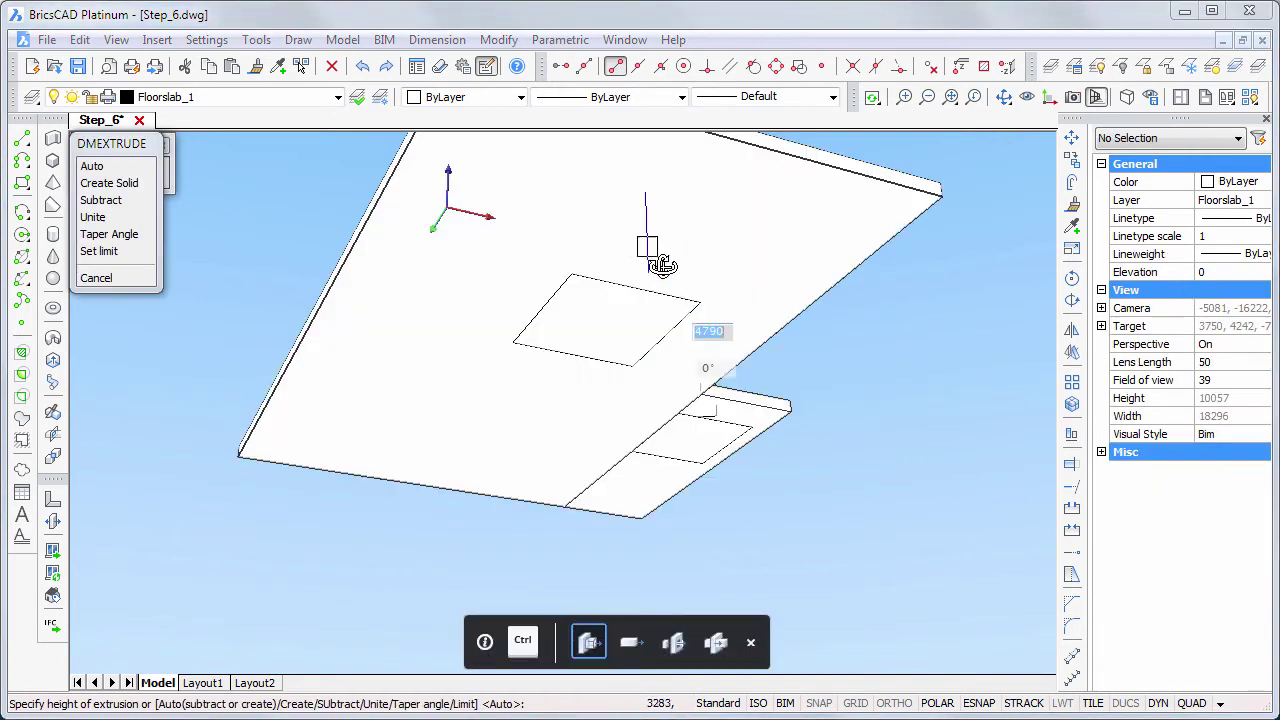
left_click(659, 237)
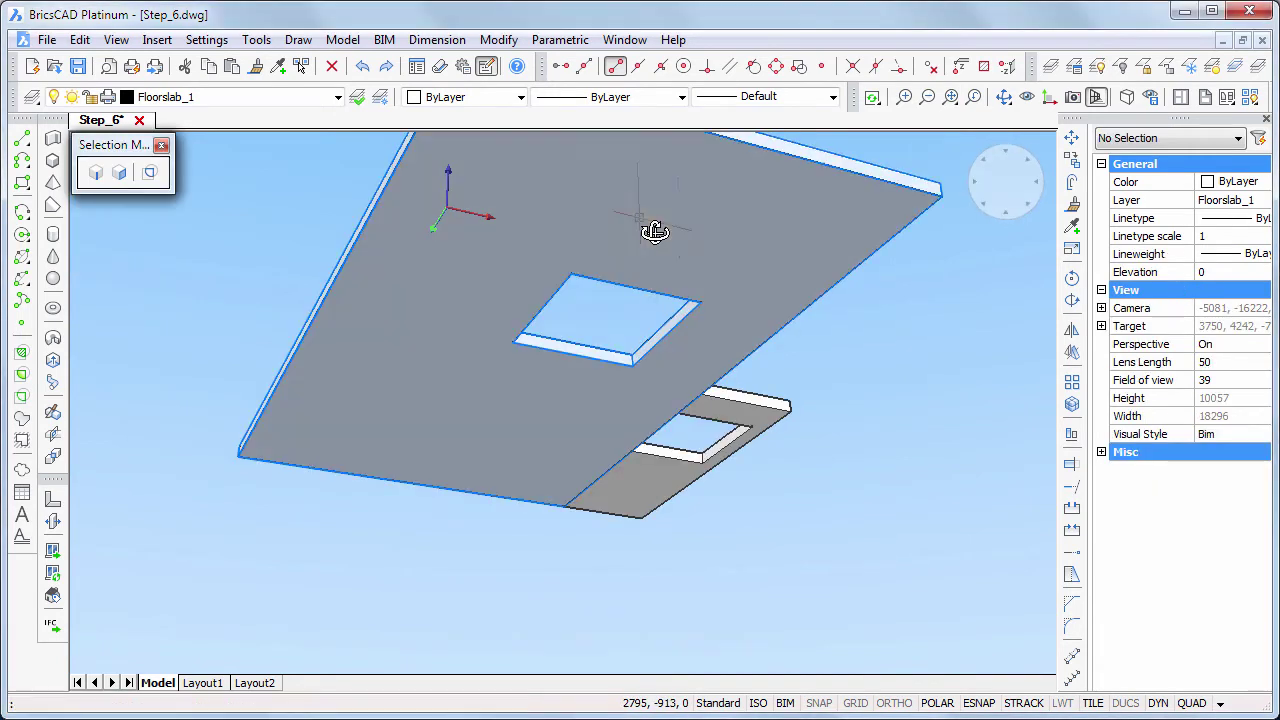
middle_click_drag(910, 350, 909, 453, "shift")
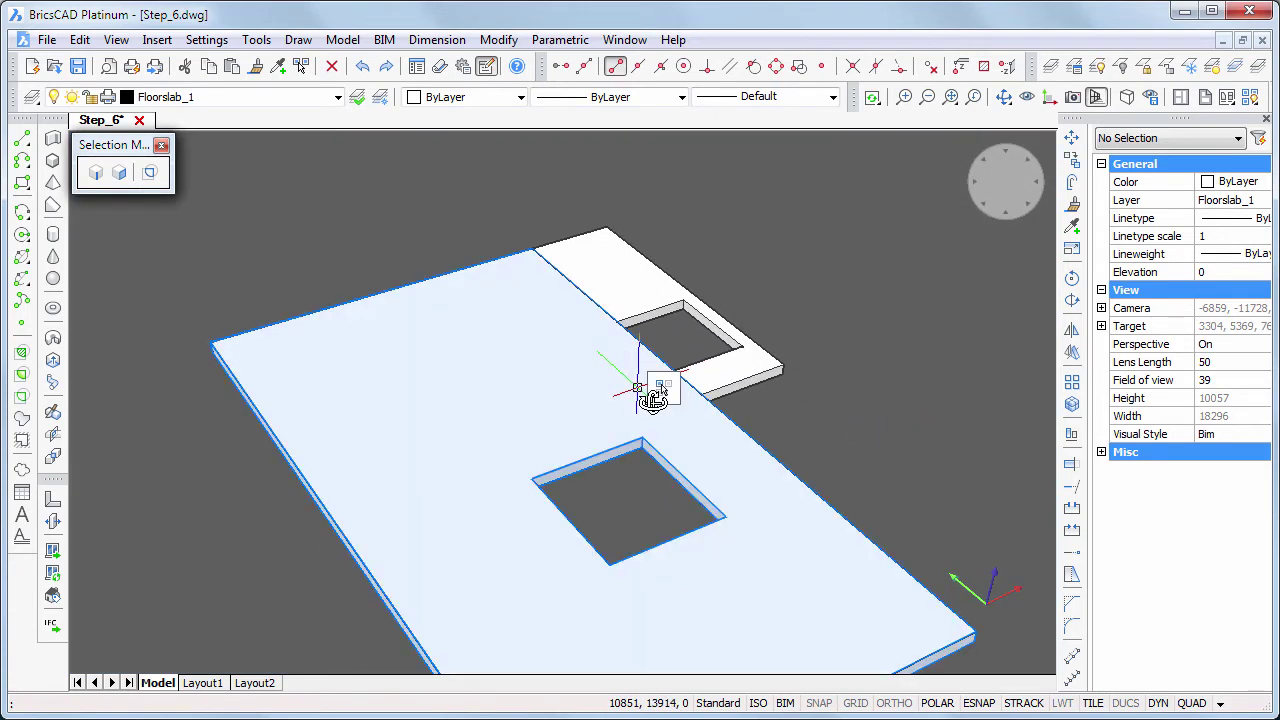
Union the terrace and main slabs, then restore all layers with LAYUNISO
mouse_move(660, 390)
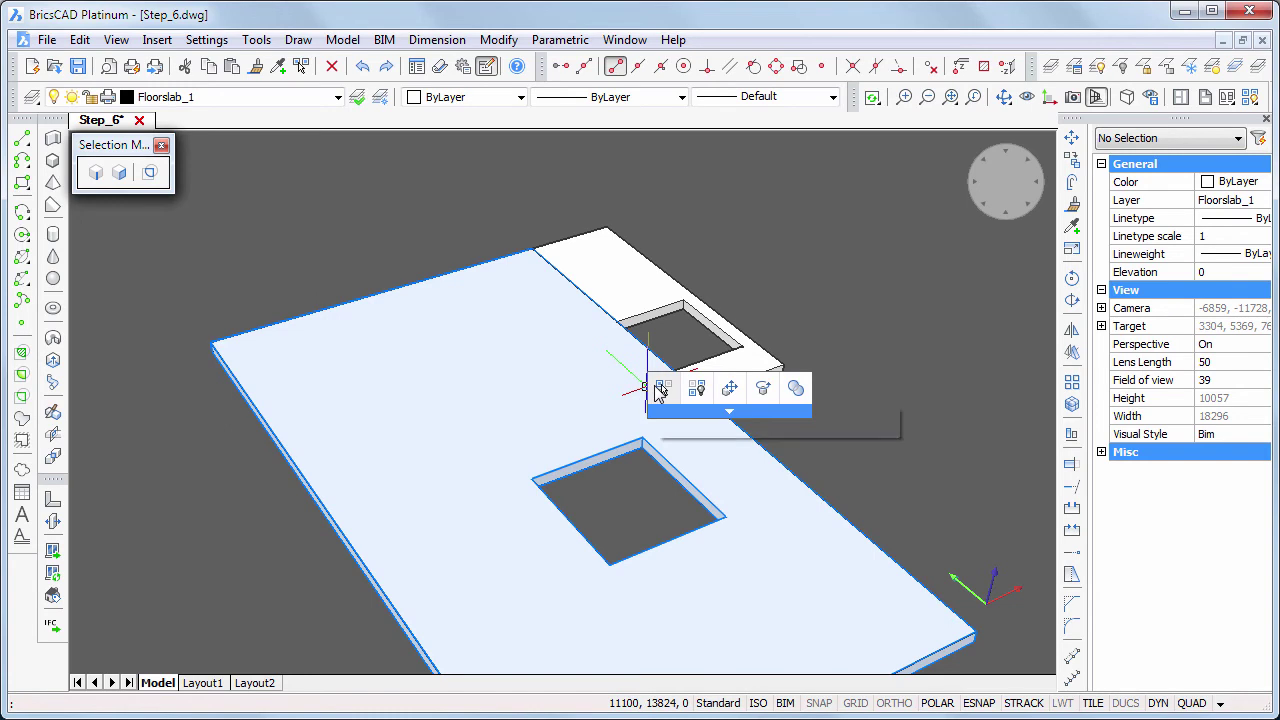
left_click(797, 386)
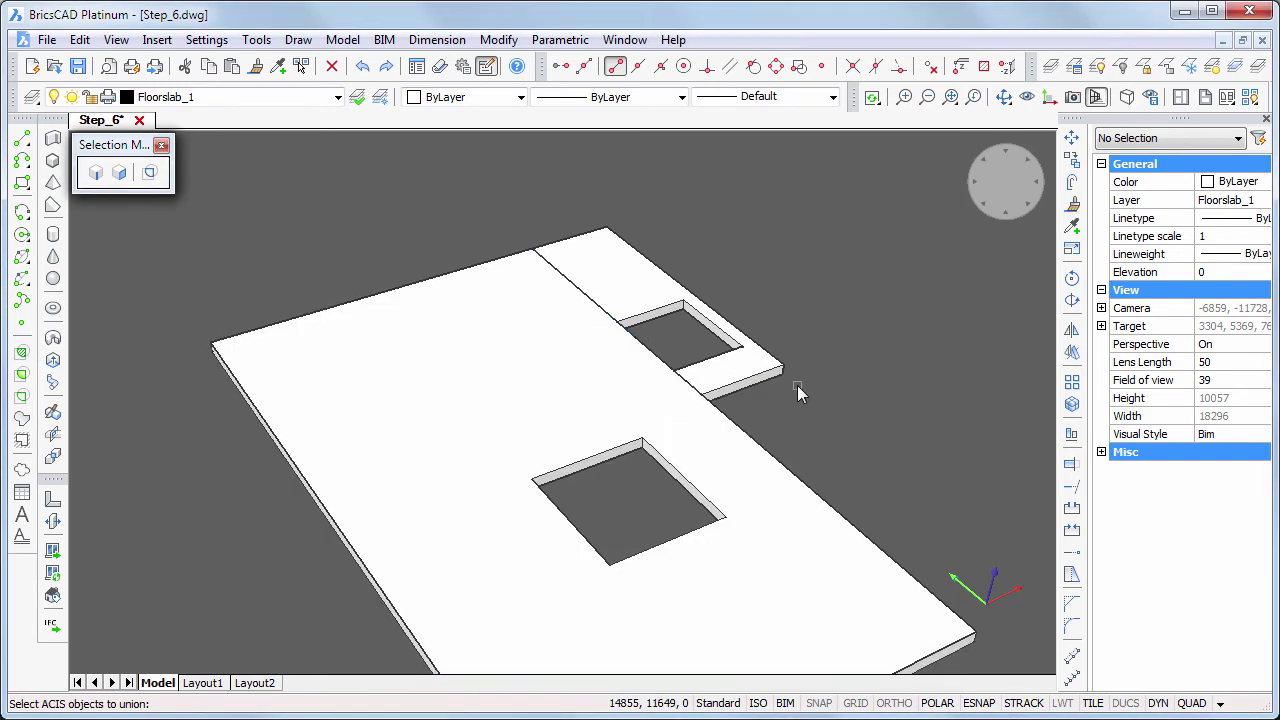
left_click(607, 393)
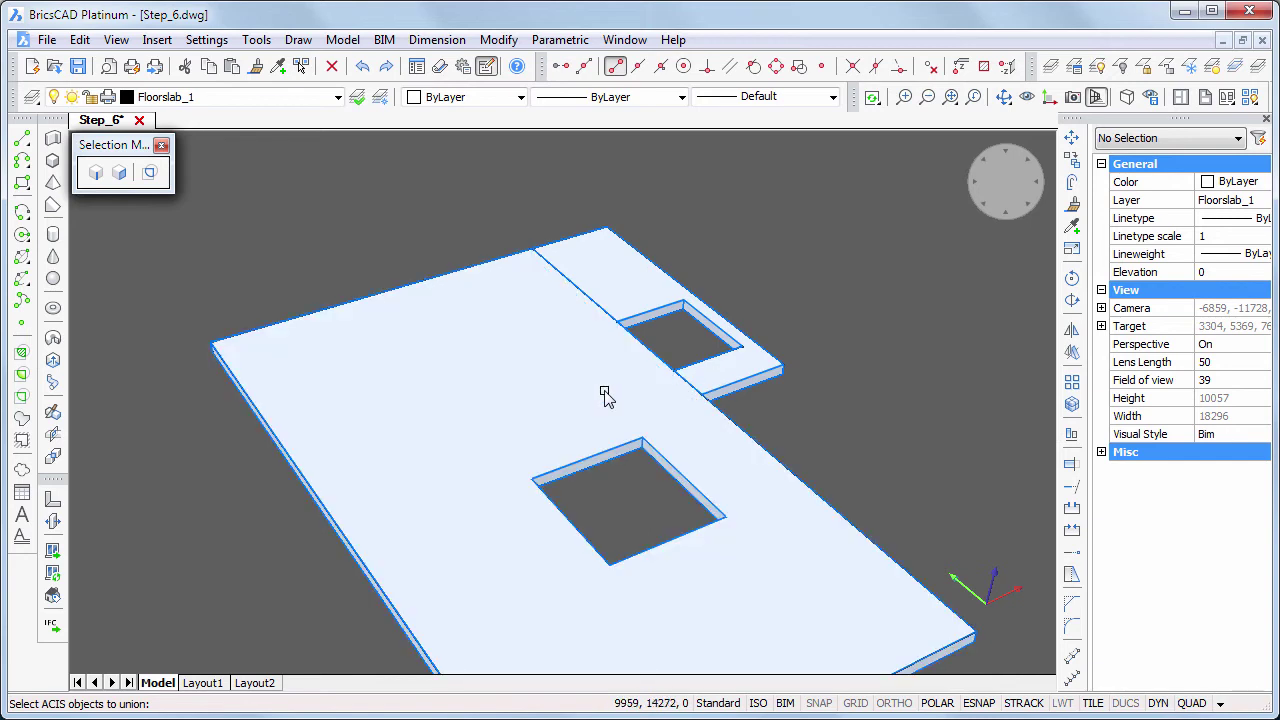
key("Return")
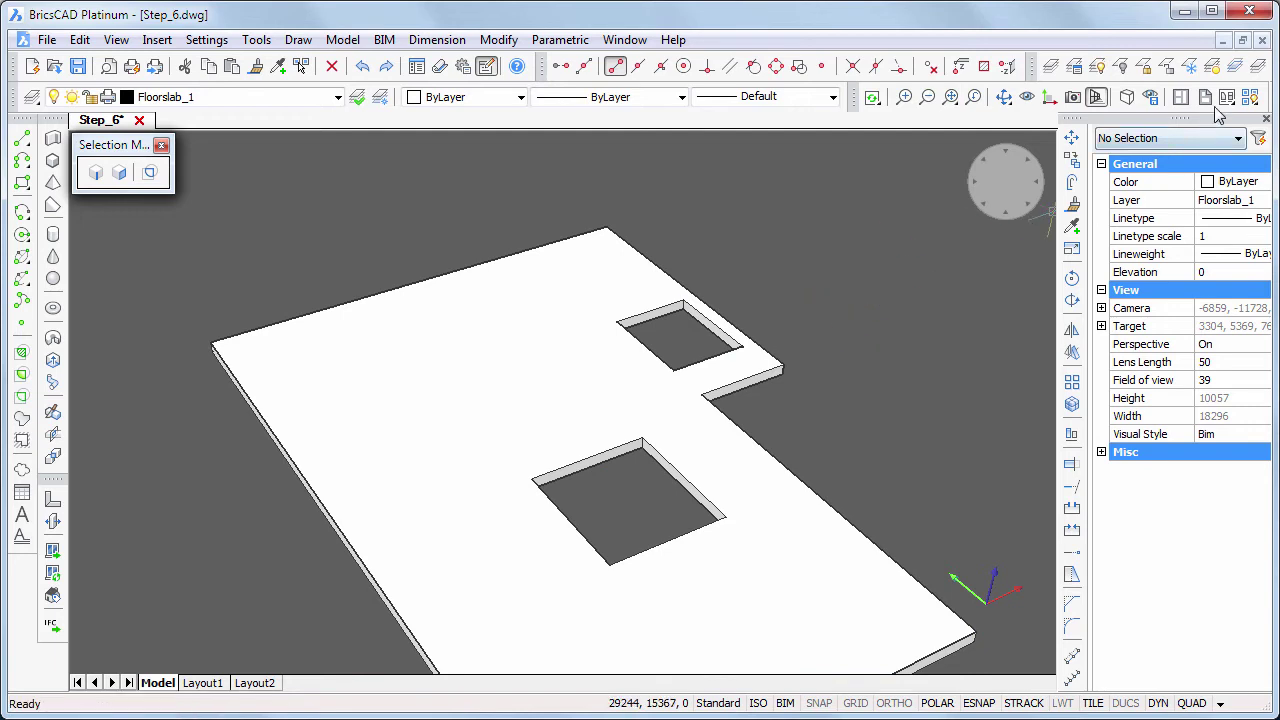
left_click(1259, 70)
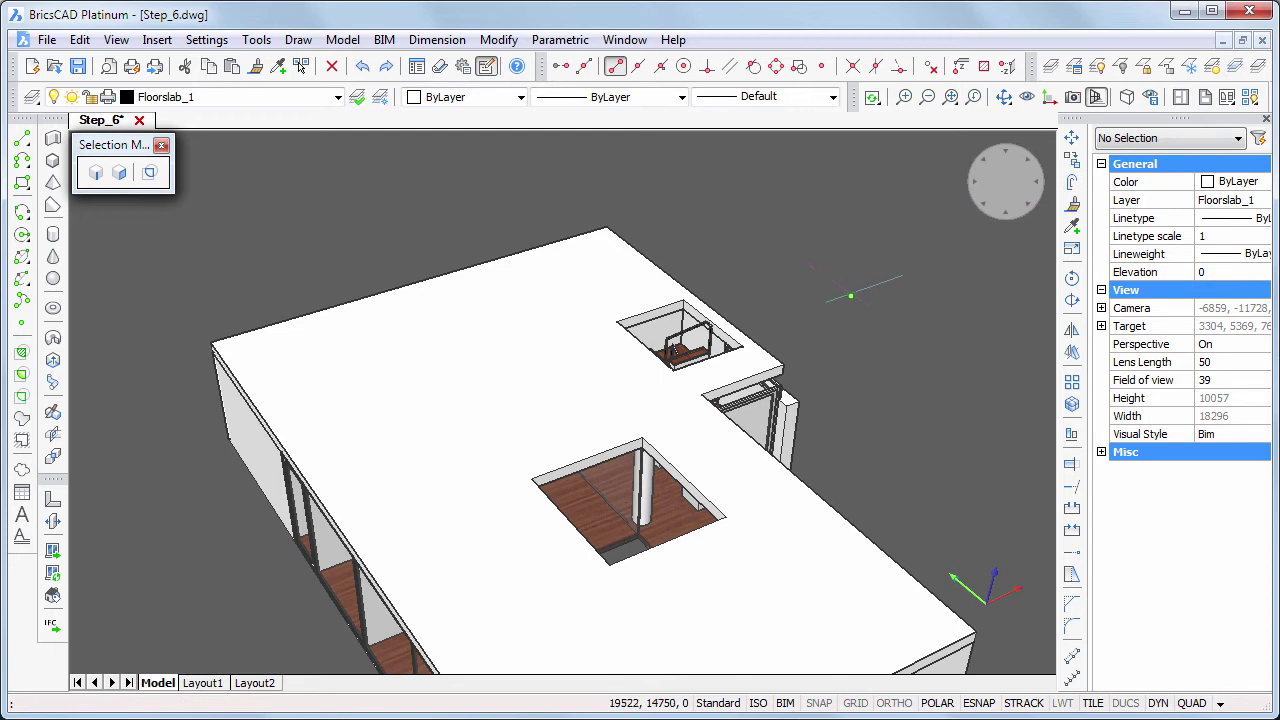
Draw a rectangle from the slab corner to the wall's outer corner and raise it to slab thickness
scroll(849, 321, "down", 3)
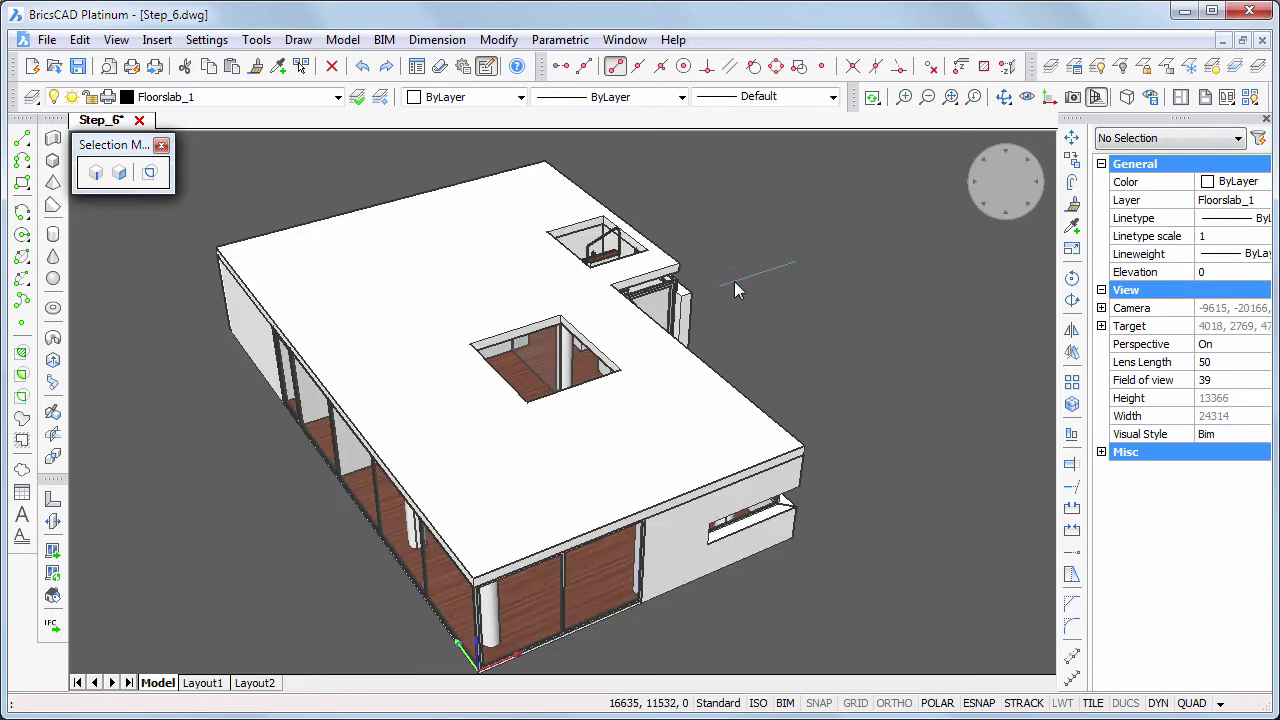
scroll(734, 281, "up", 8)
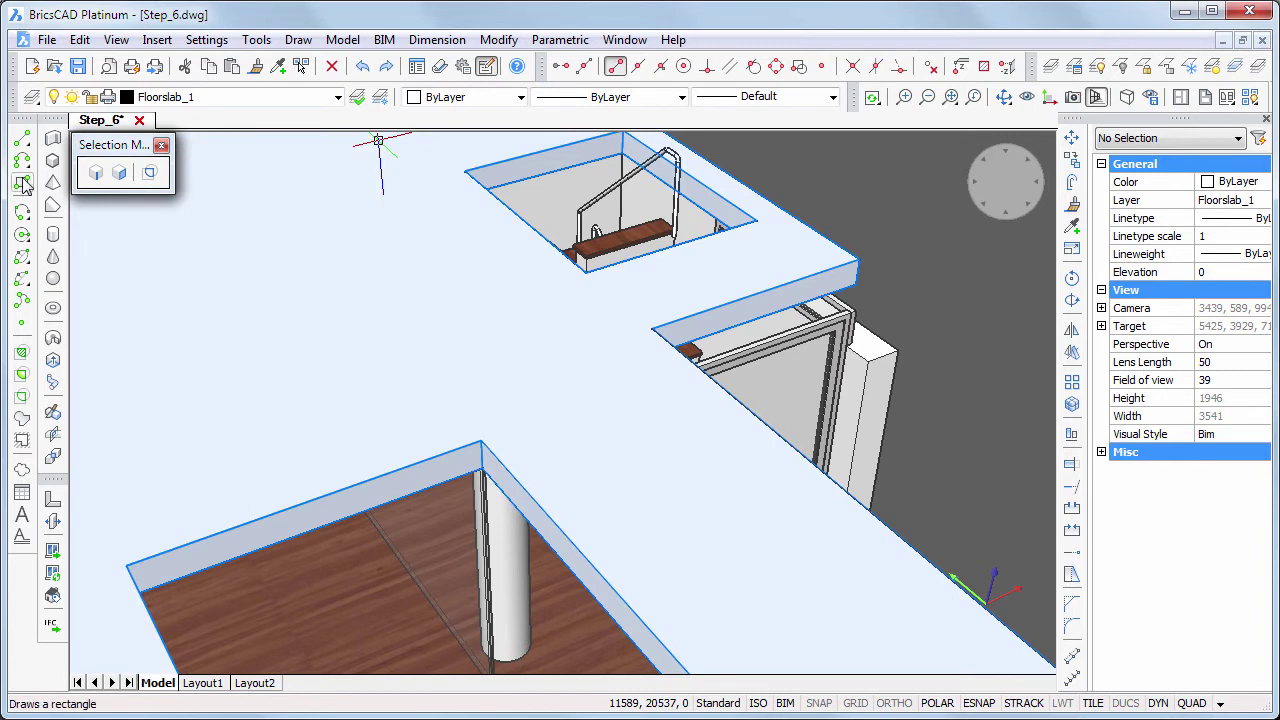
left_click(25, 185)
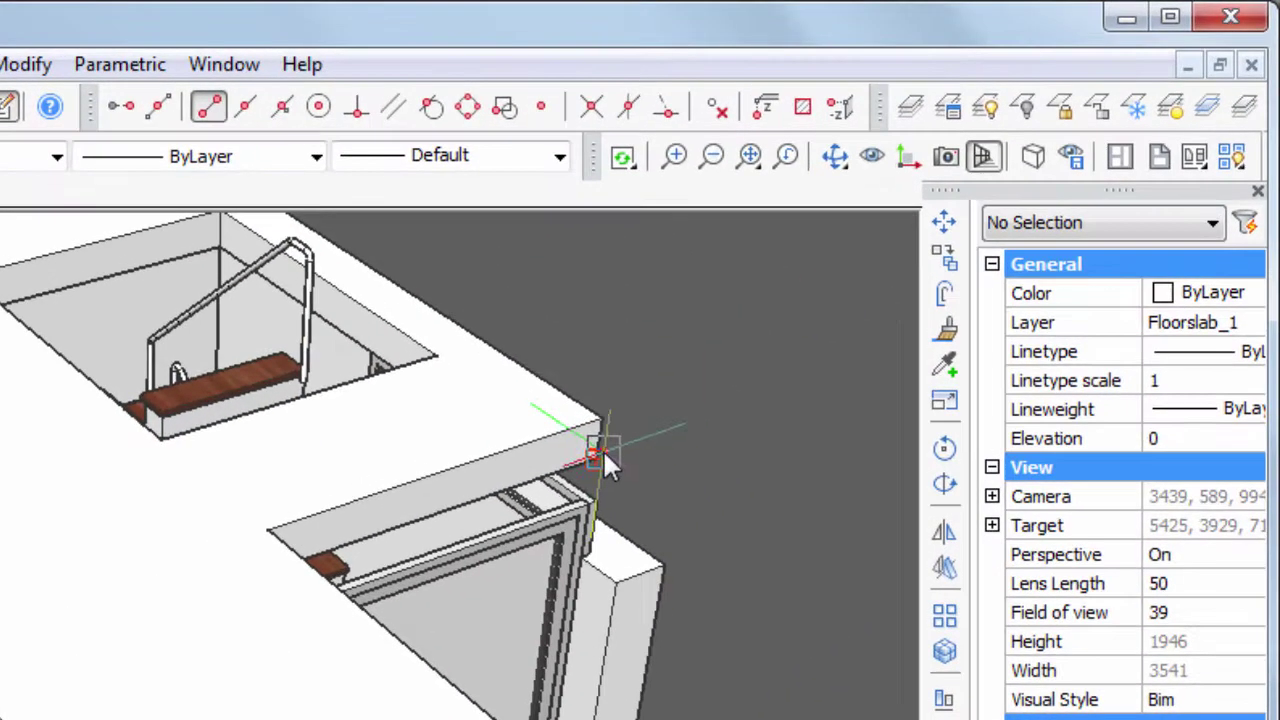
left_click(597, 457)
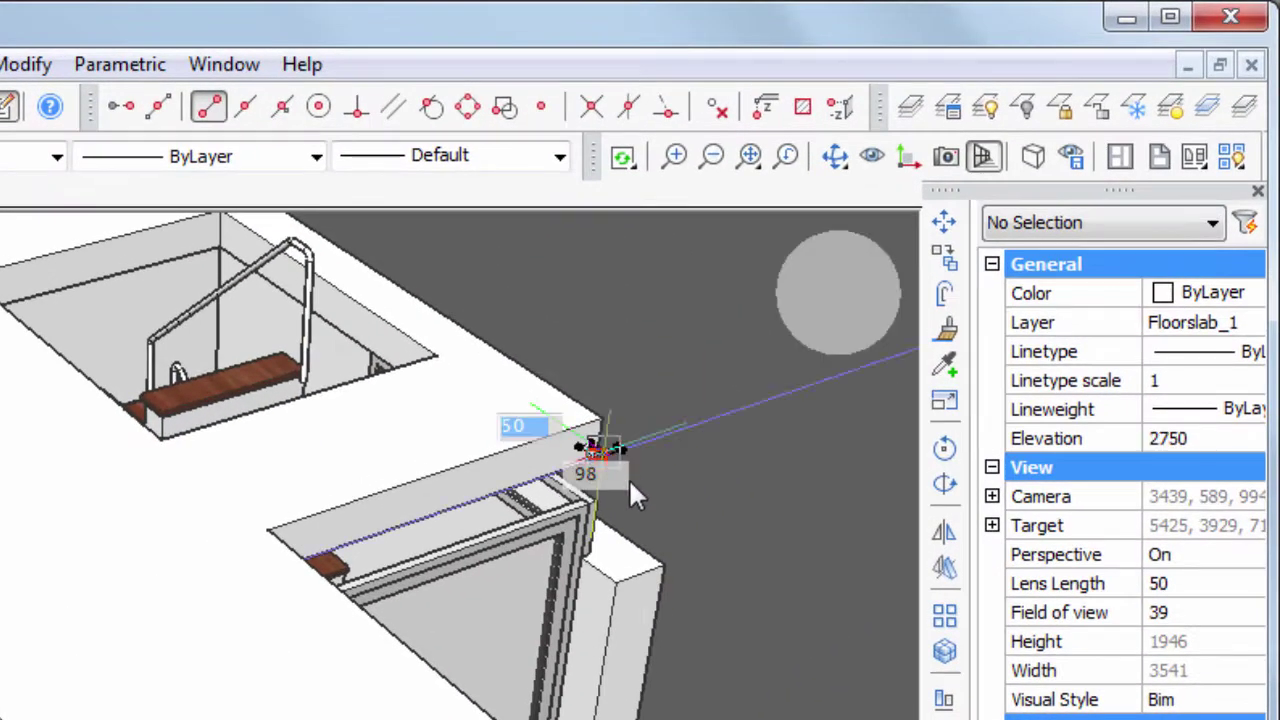
left_click(618, 580)
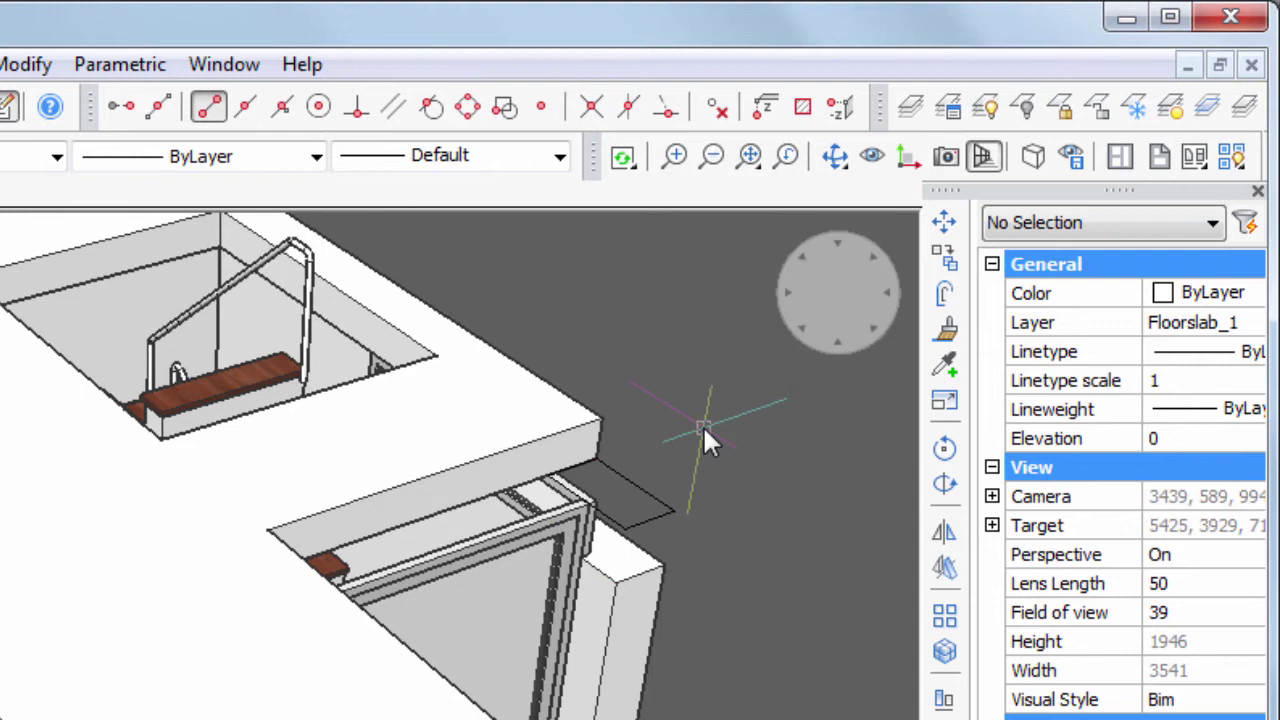
left_click(691, 497)
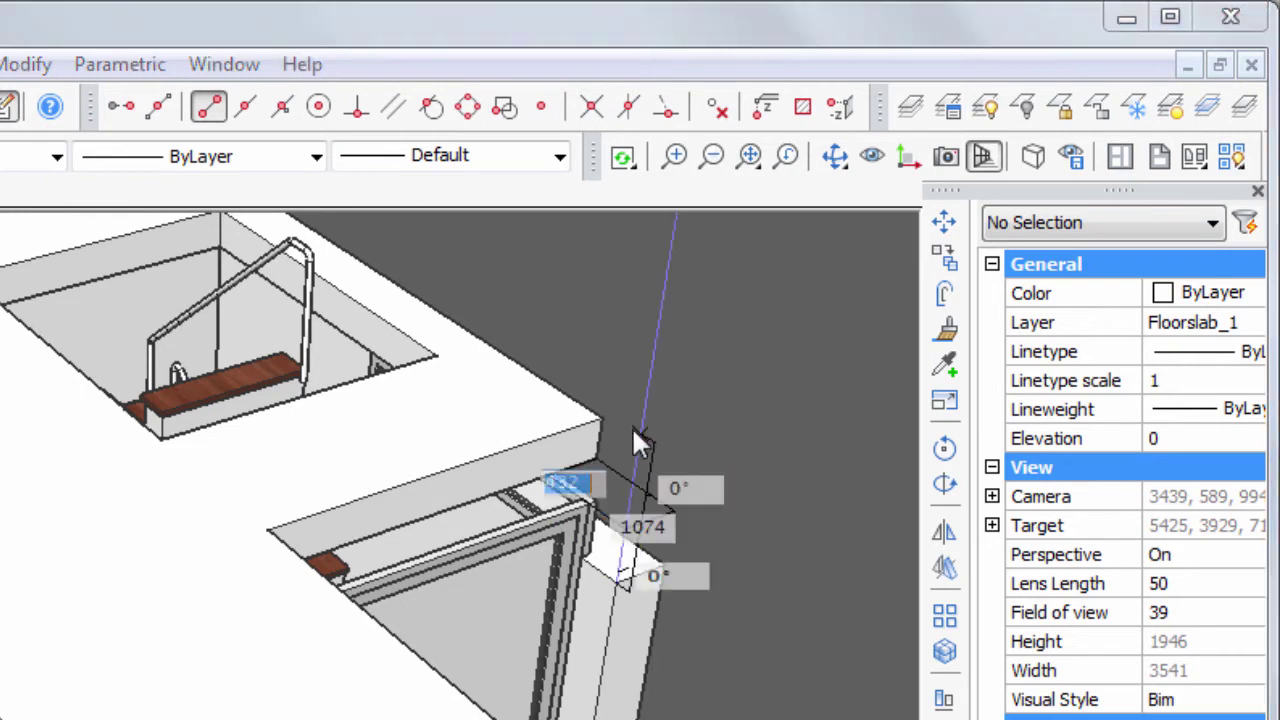
left_click(630, 428)
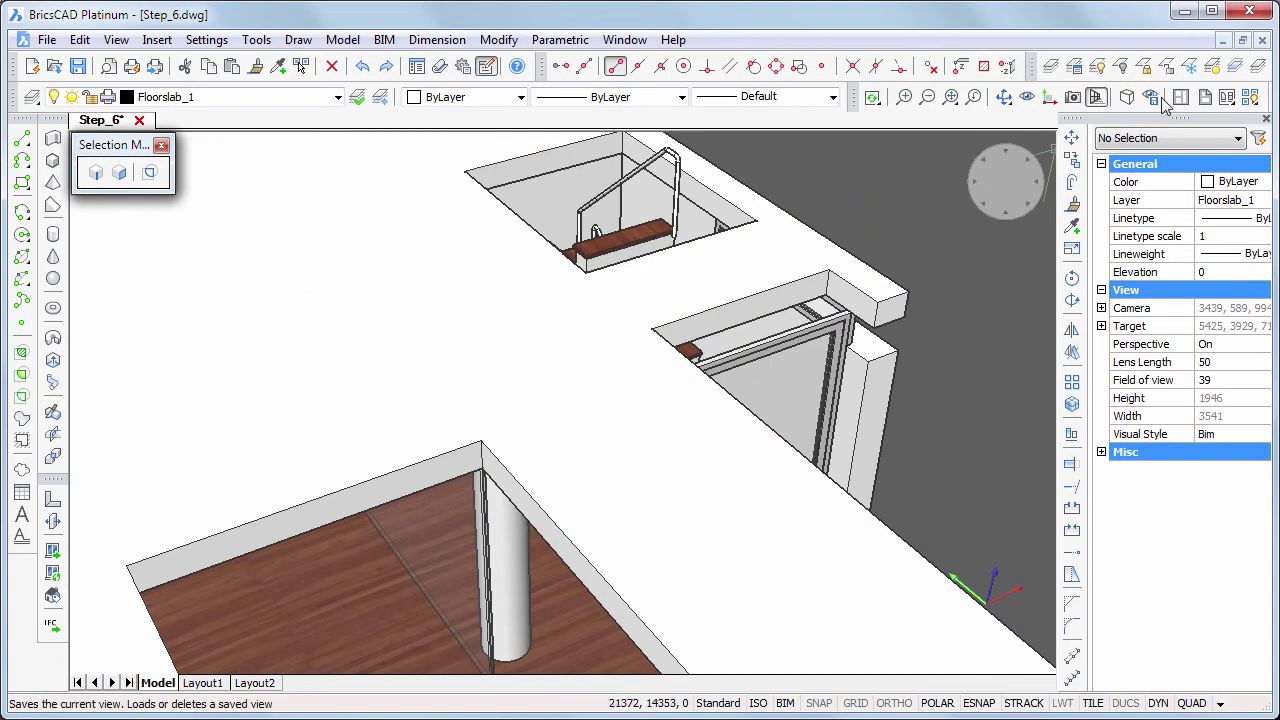
Isolate Floorslab_1 by picking the floor slab, then zoom out to the whole slab
left_click(1237, 66)
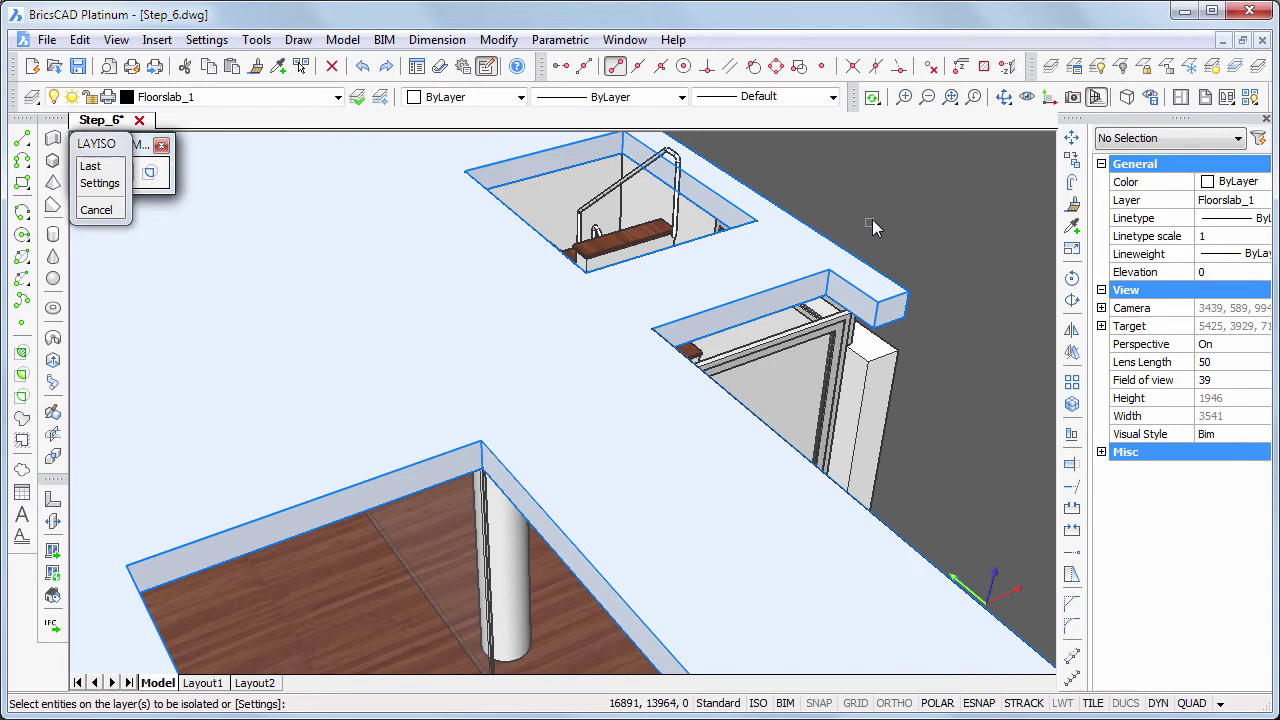
left_click(876, 216)
key("Return")
scroll(878, 225, "down", 3)
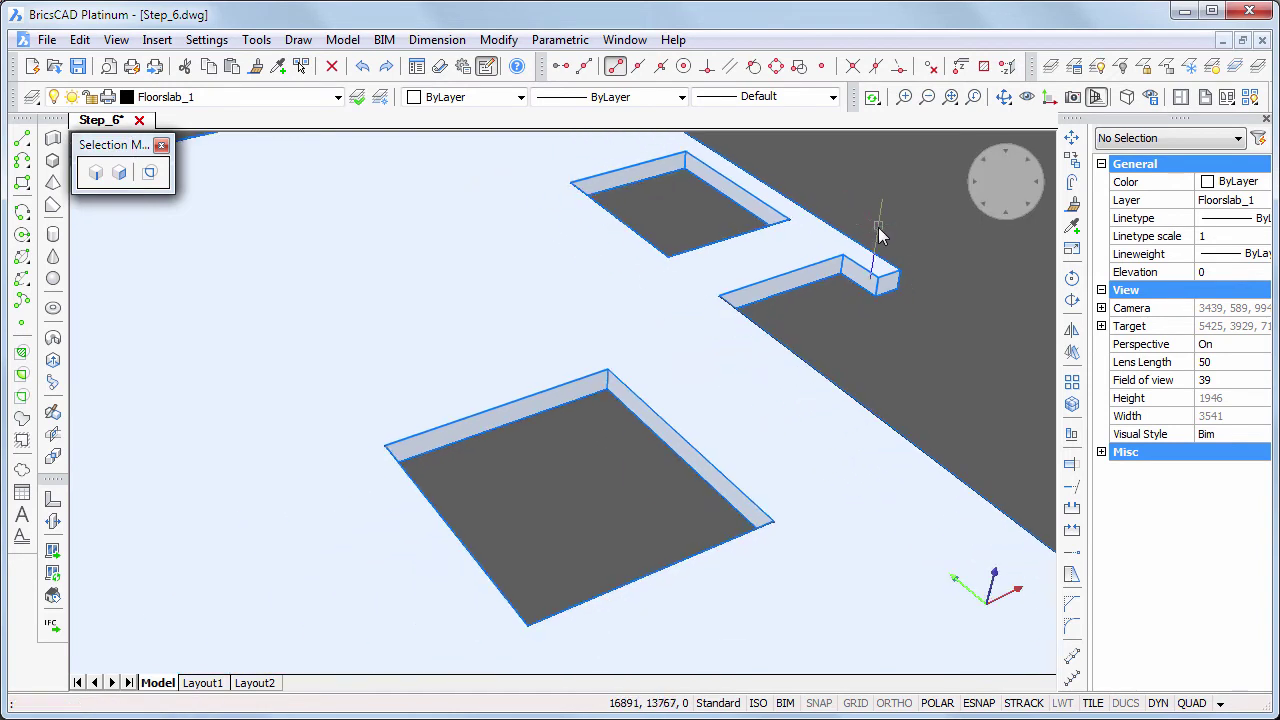
scroll(878, 235, "down", 4)
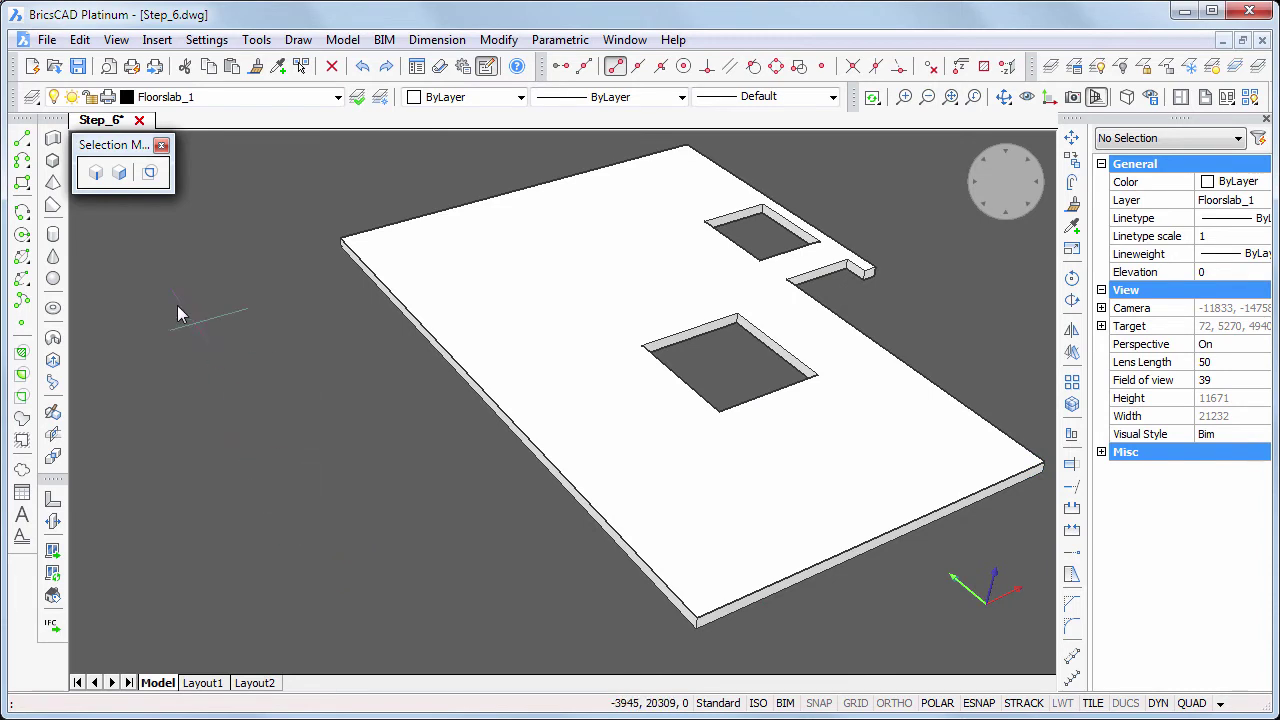
Draw a 2000 by 5000 rectangle from the slab's front corner
left_click(22, 185)
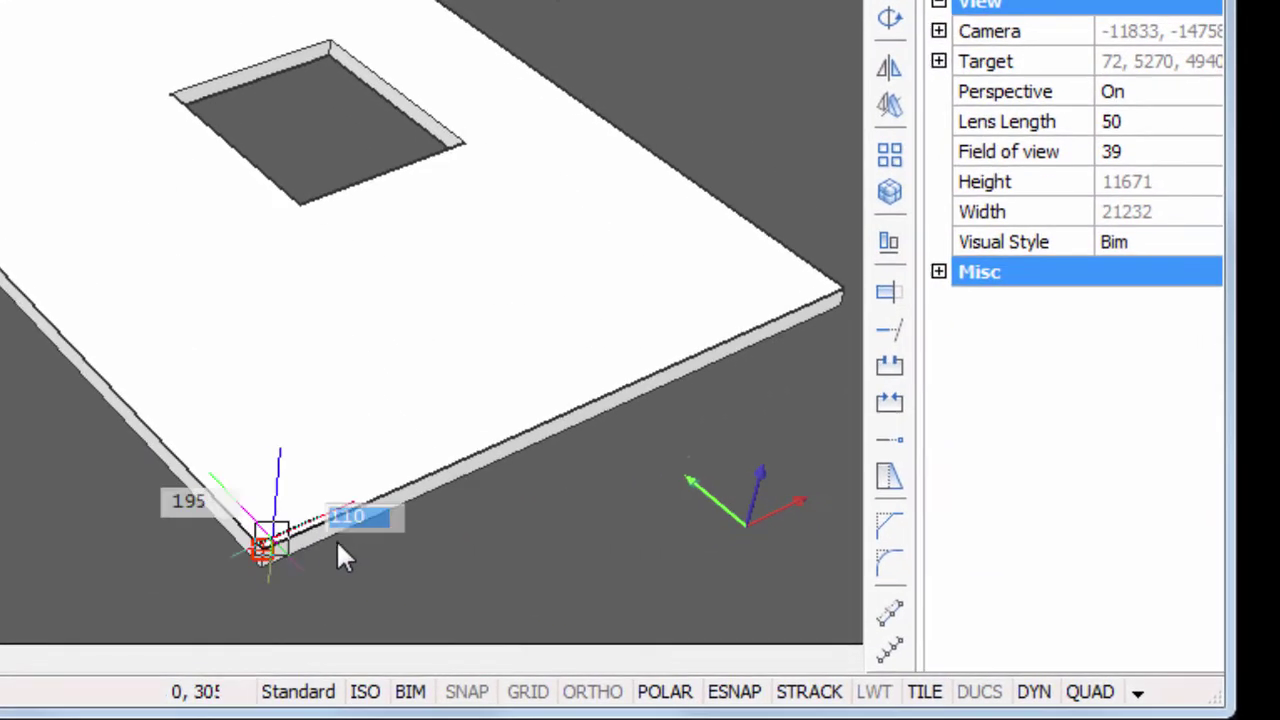
left_click(337, 547)
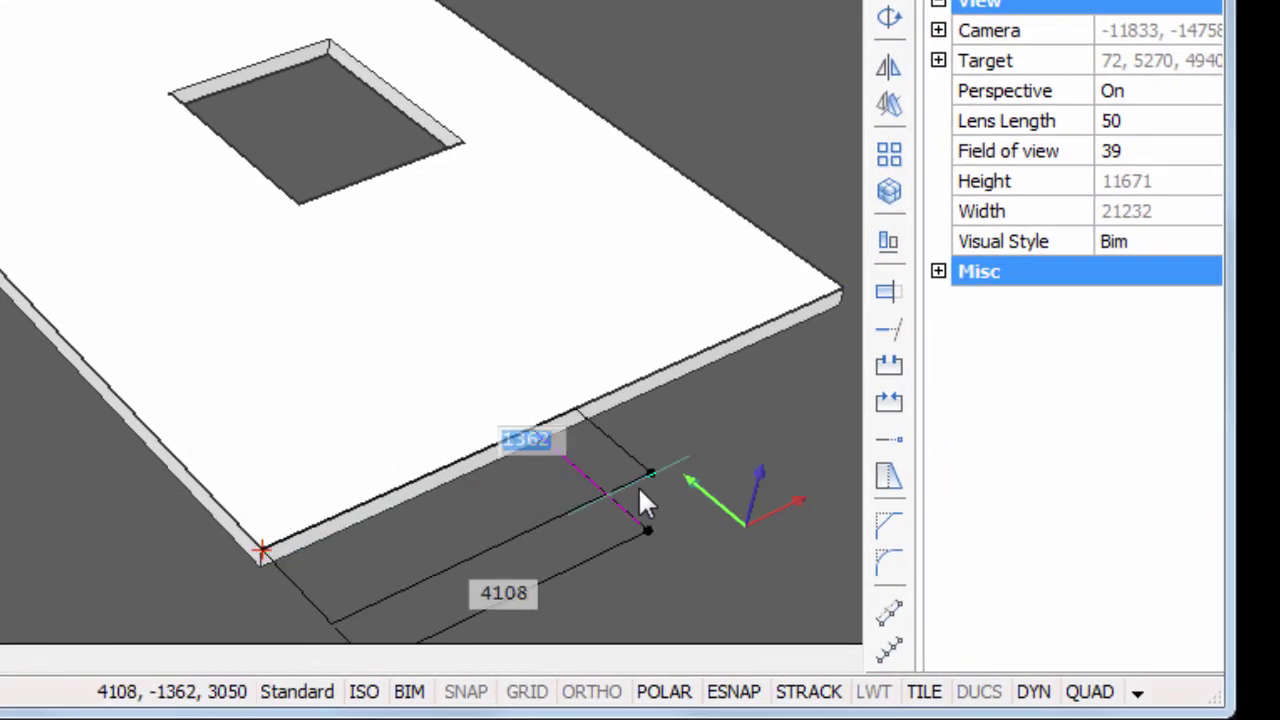
type("2000")
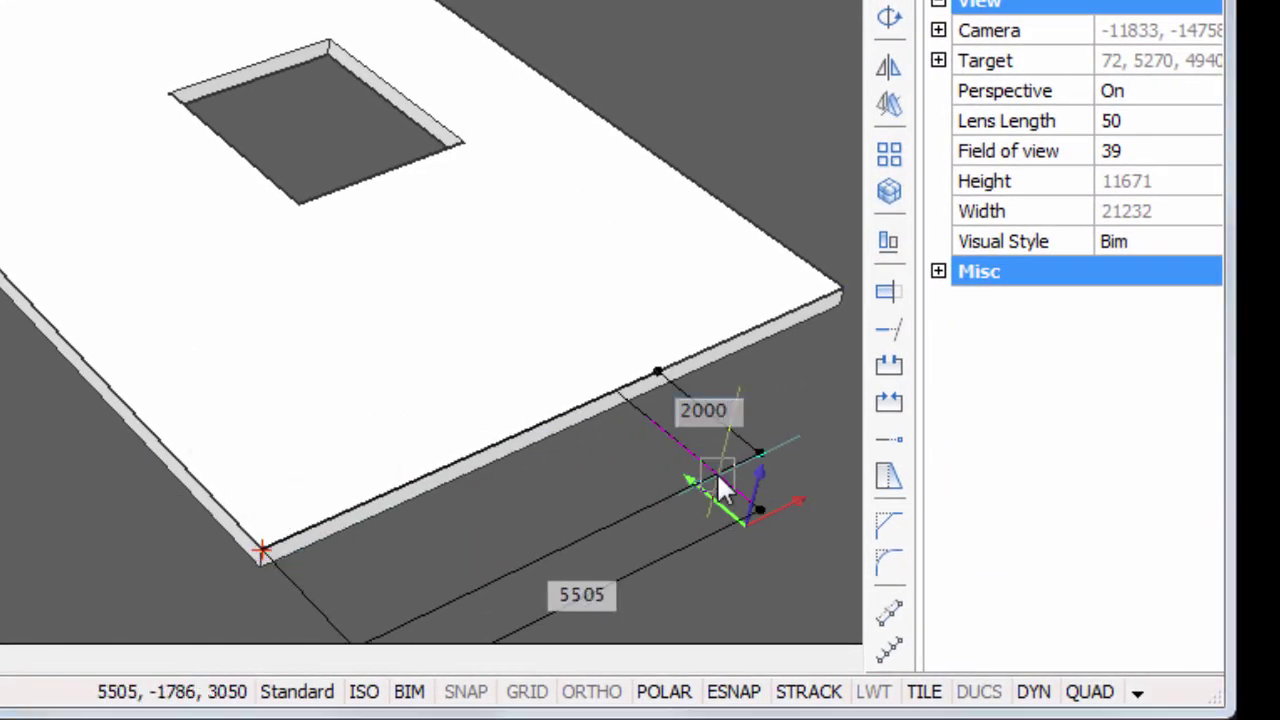
key("Tab")
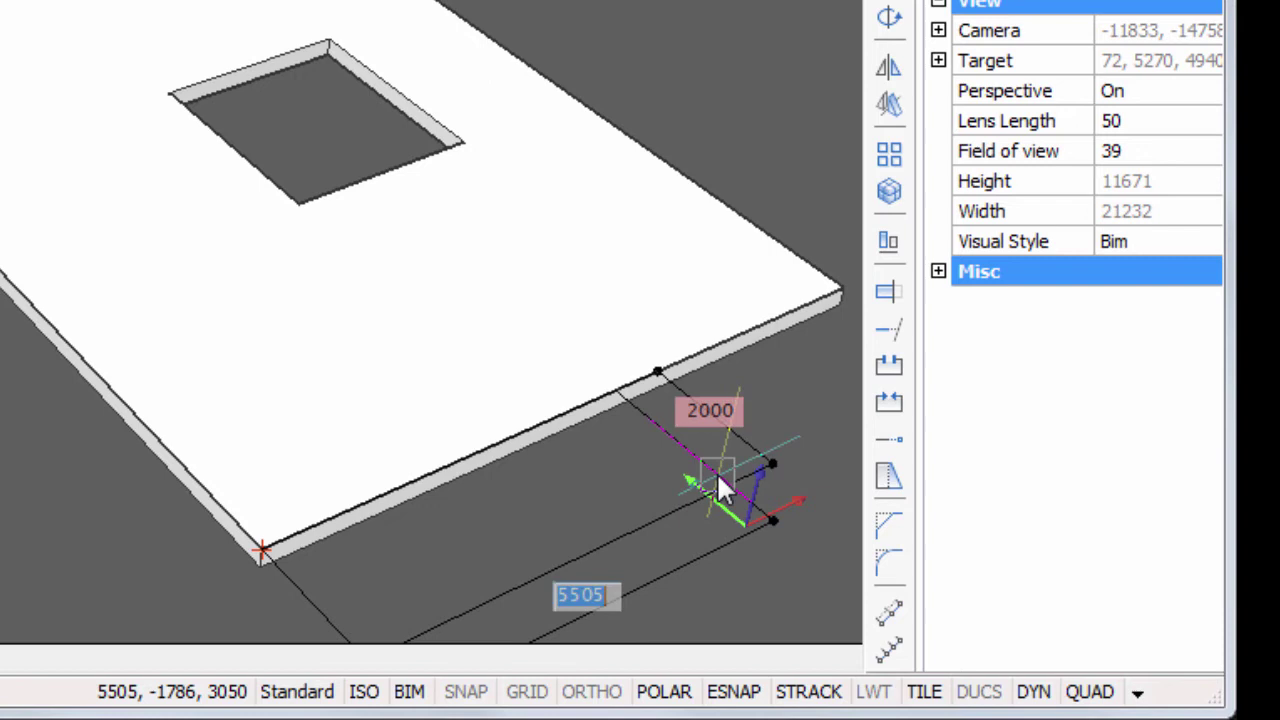
type("5000")
key("Return")
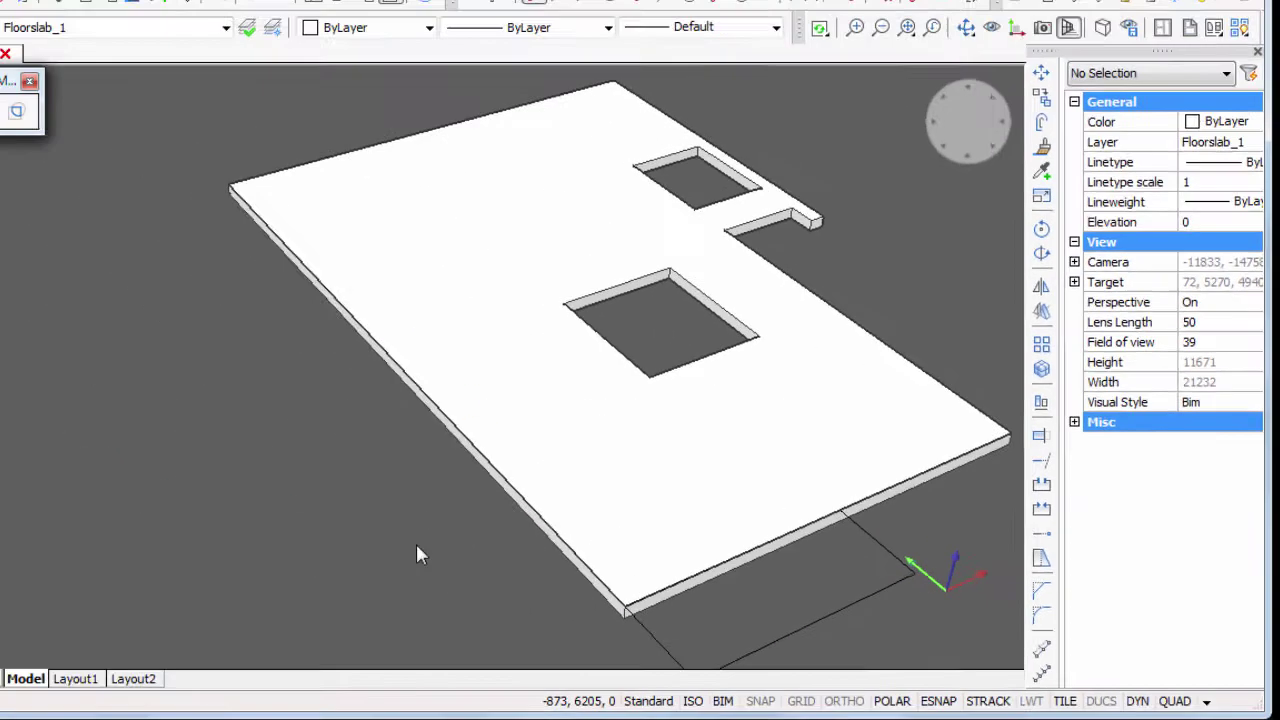
middle_click_drag(416, 555, 411, 485)
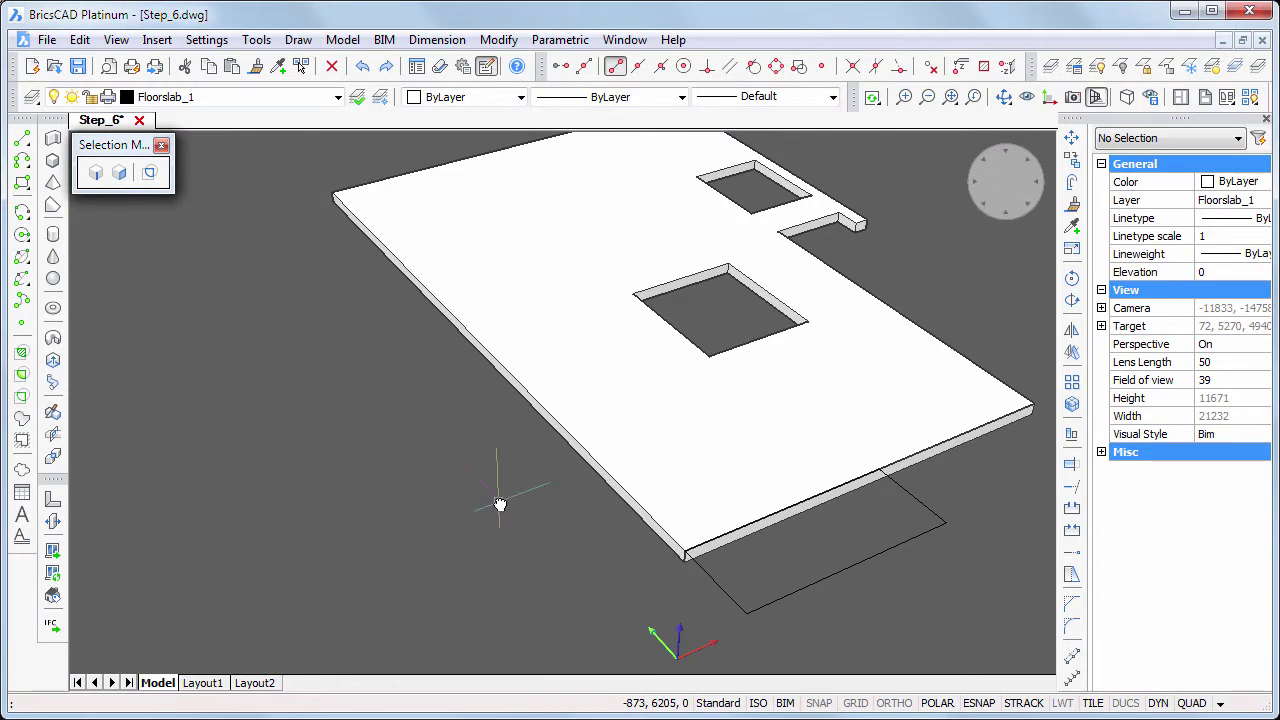
Draw a 15700 by 2000 rectangle beside the slab
left_click(22, 183)
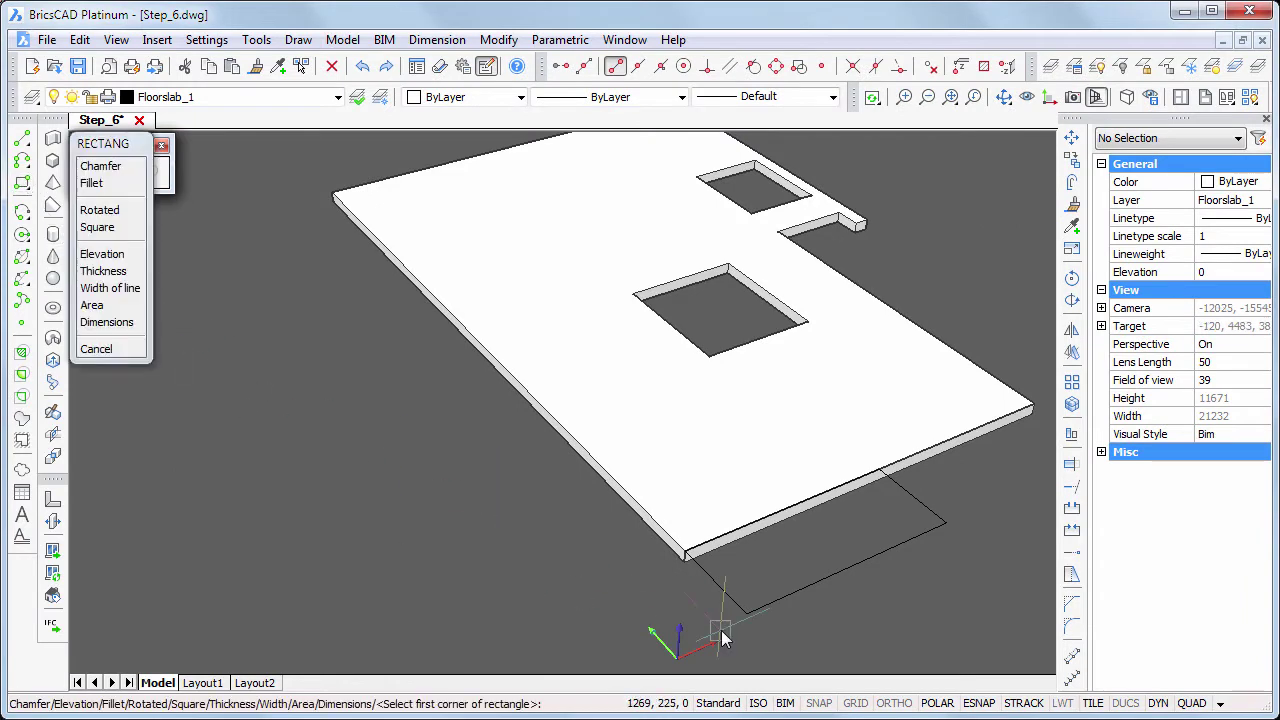
left_click(745, 612)
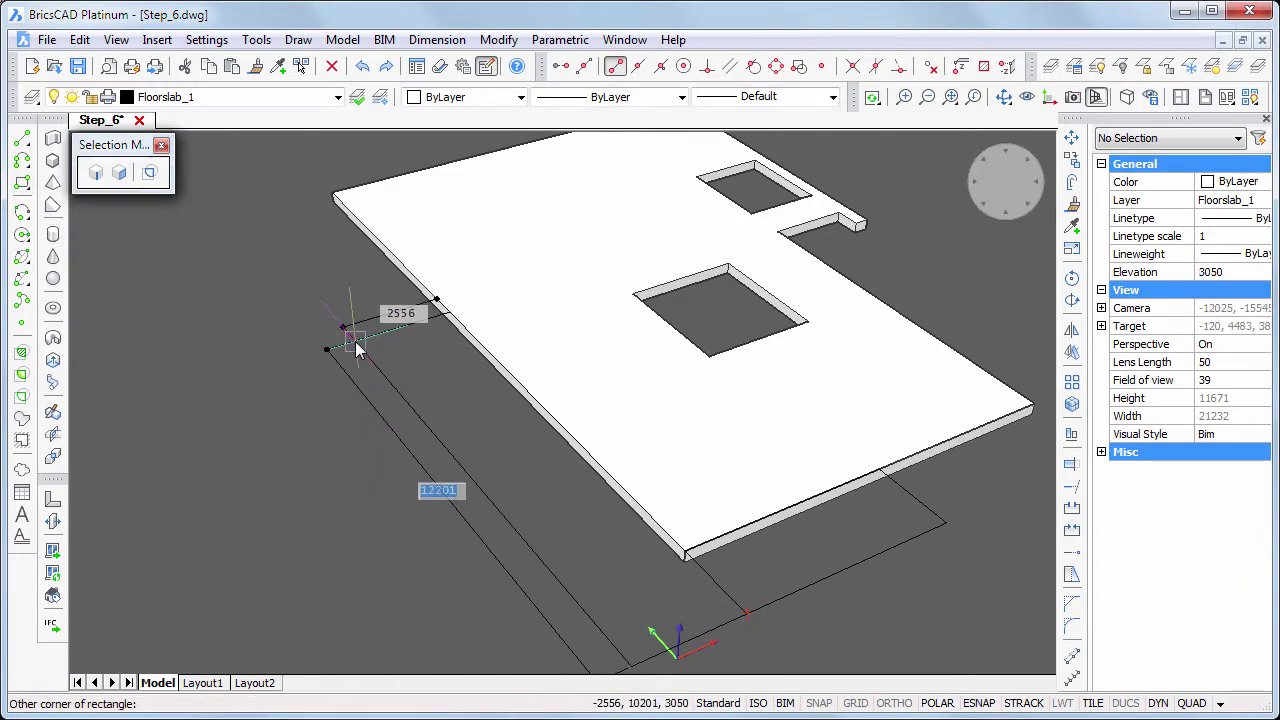
type("15700")
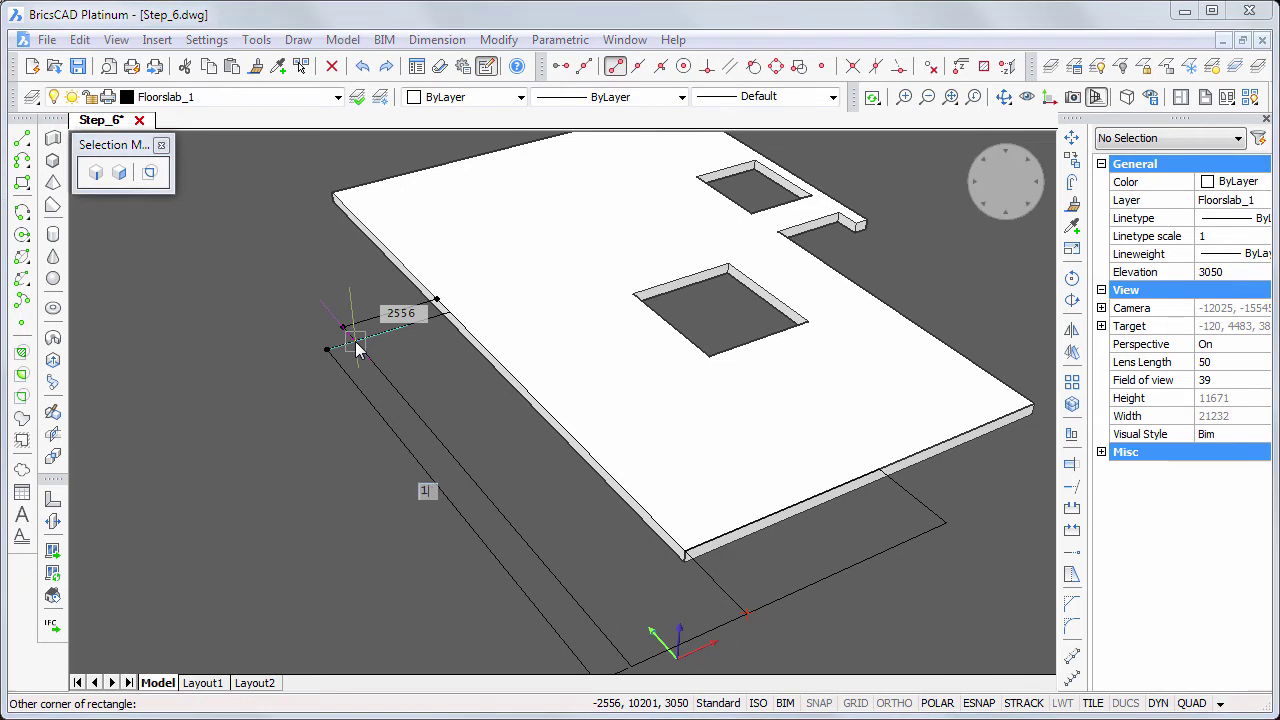
key("Tab")
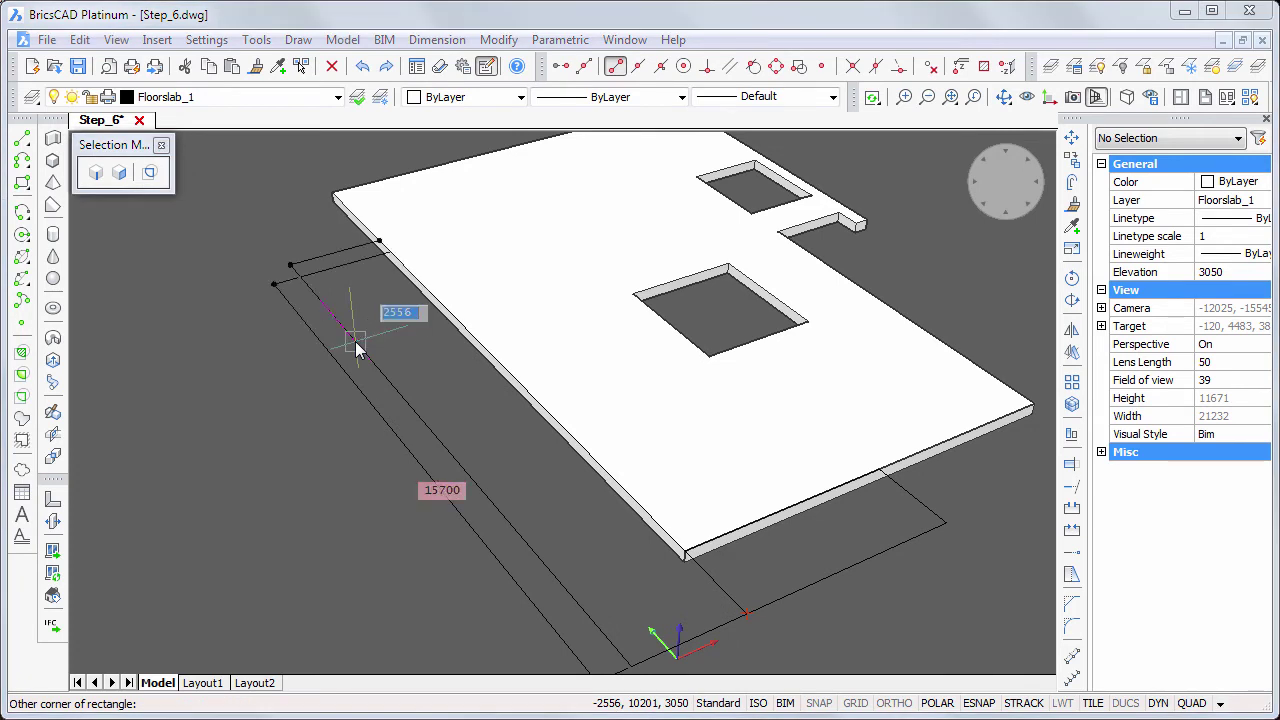
type("2000")
key("Return")
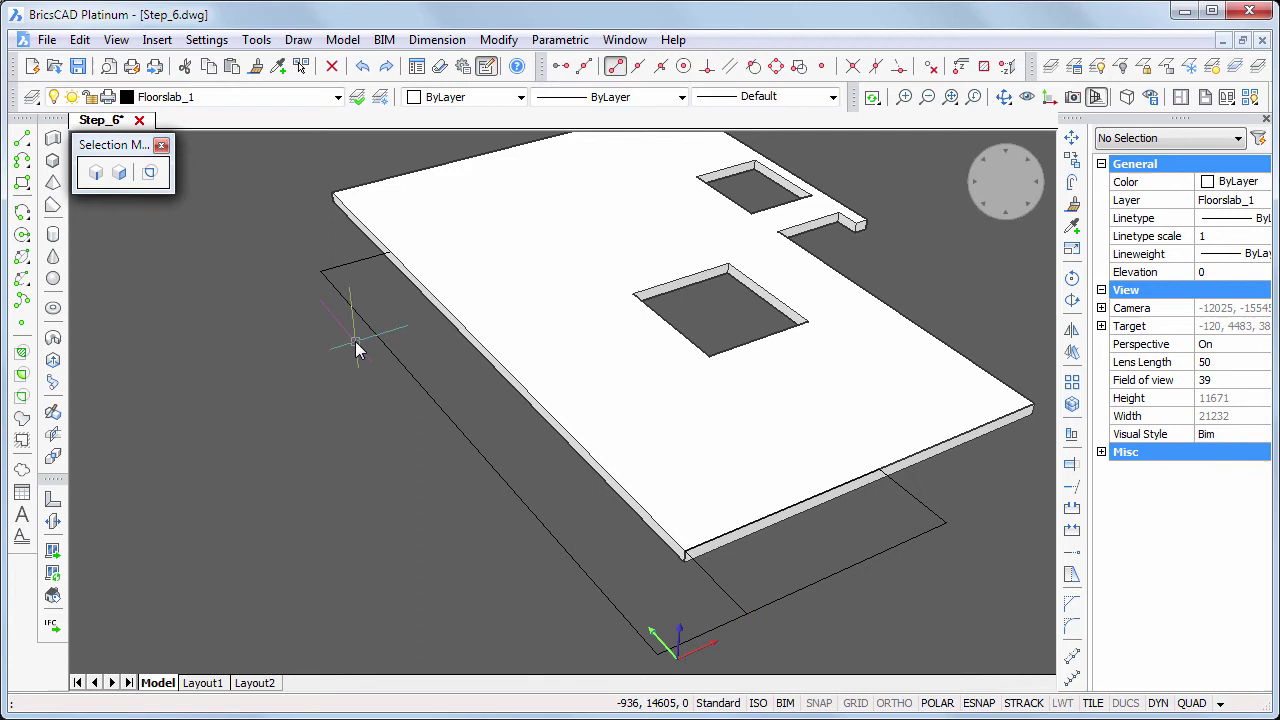
middle_click_drag(194, 237, 266, 391)
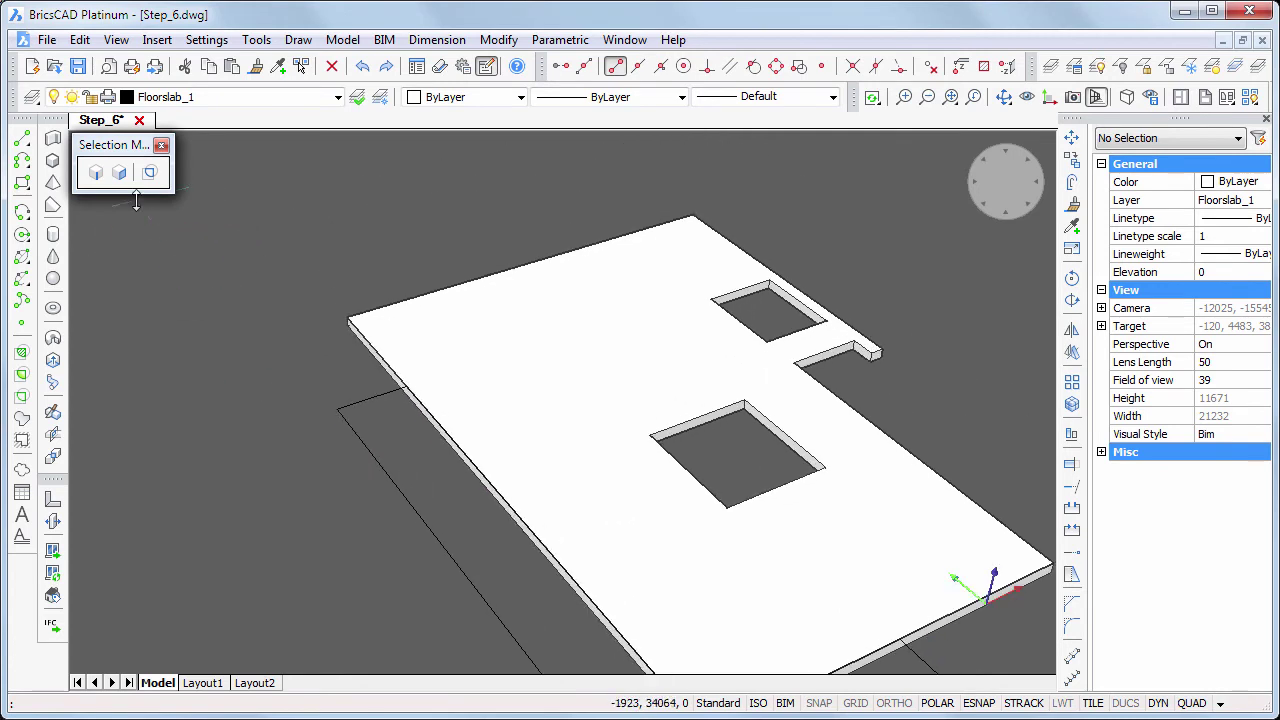
Draw a long 1500-wide rectangle from the slab's back corner along the back edge
key("Return")
left_click(680, 213)
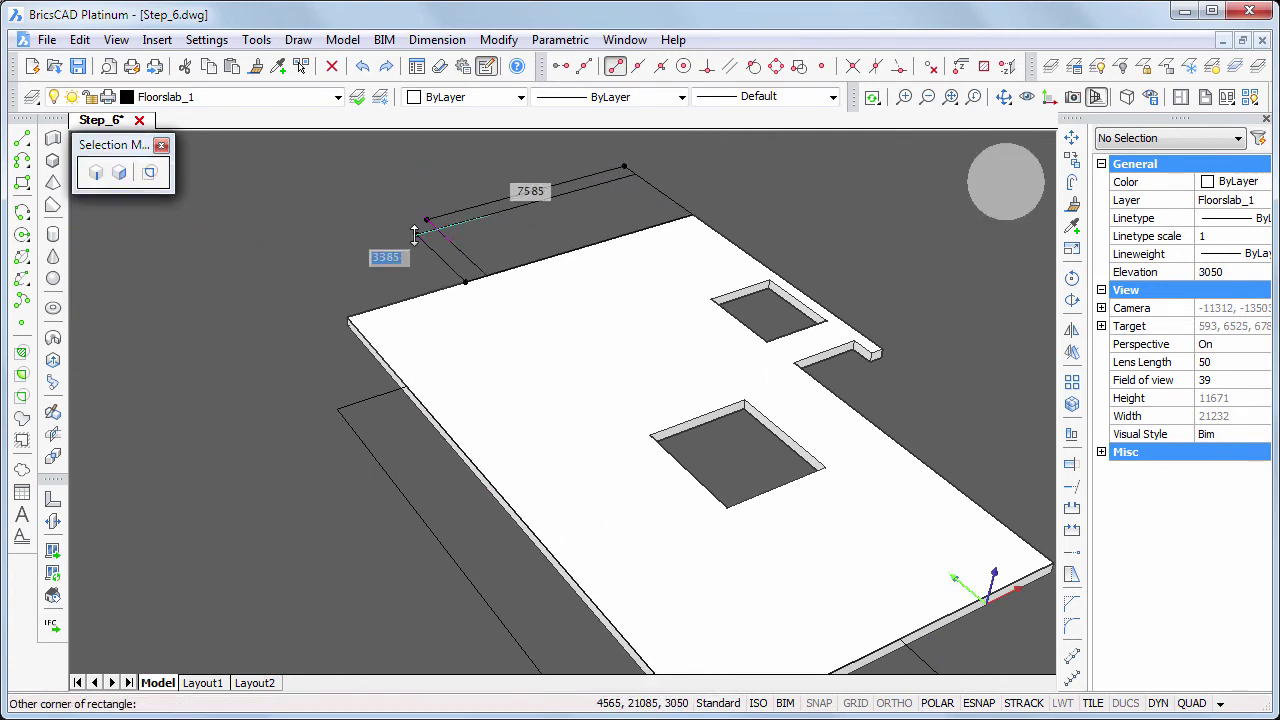
type("1")
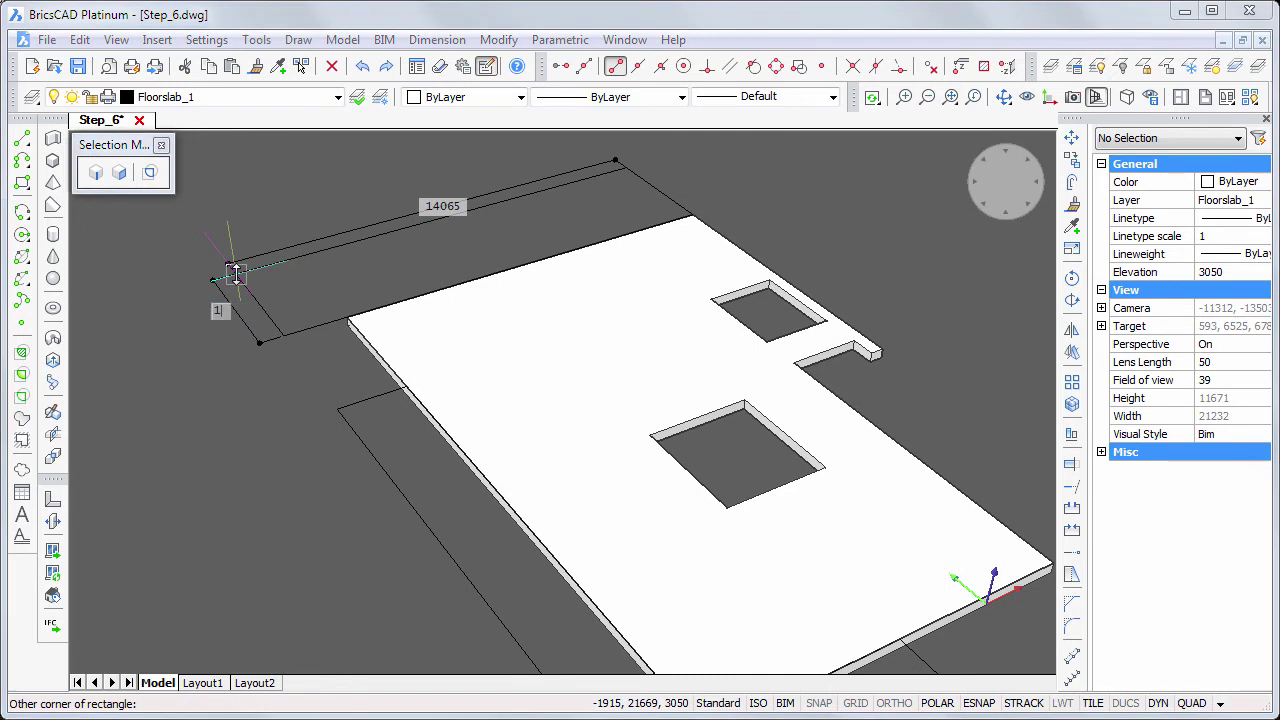
type("500")
key("Tab")
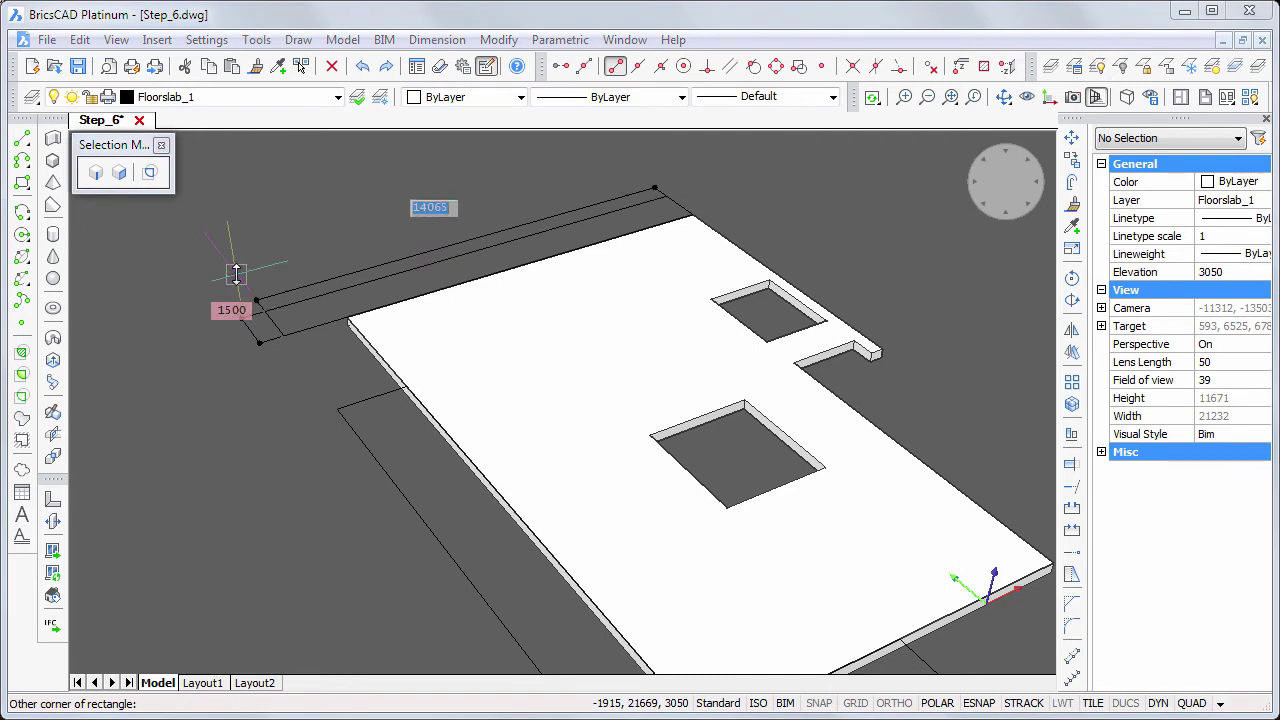
key("Return")
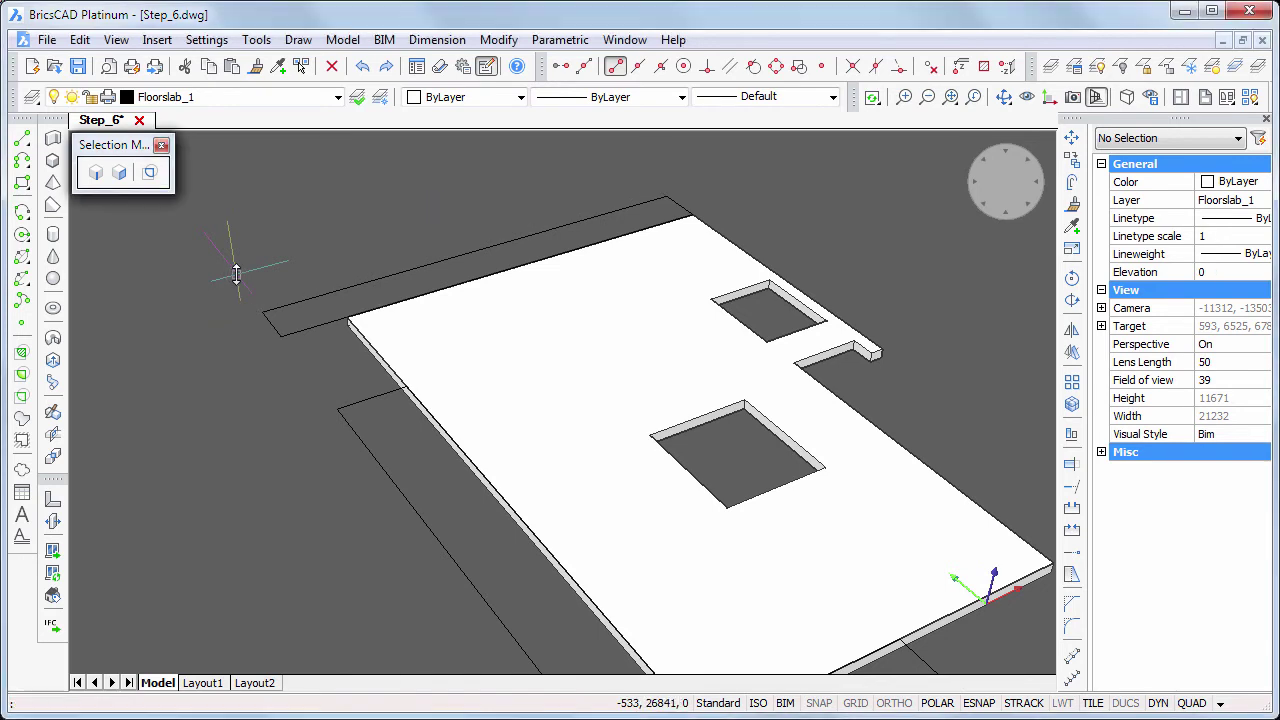
middle_click_drag(287, 481, 246, 374)
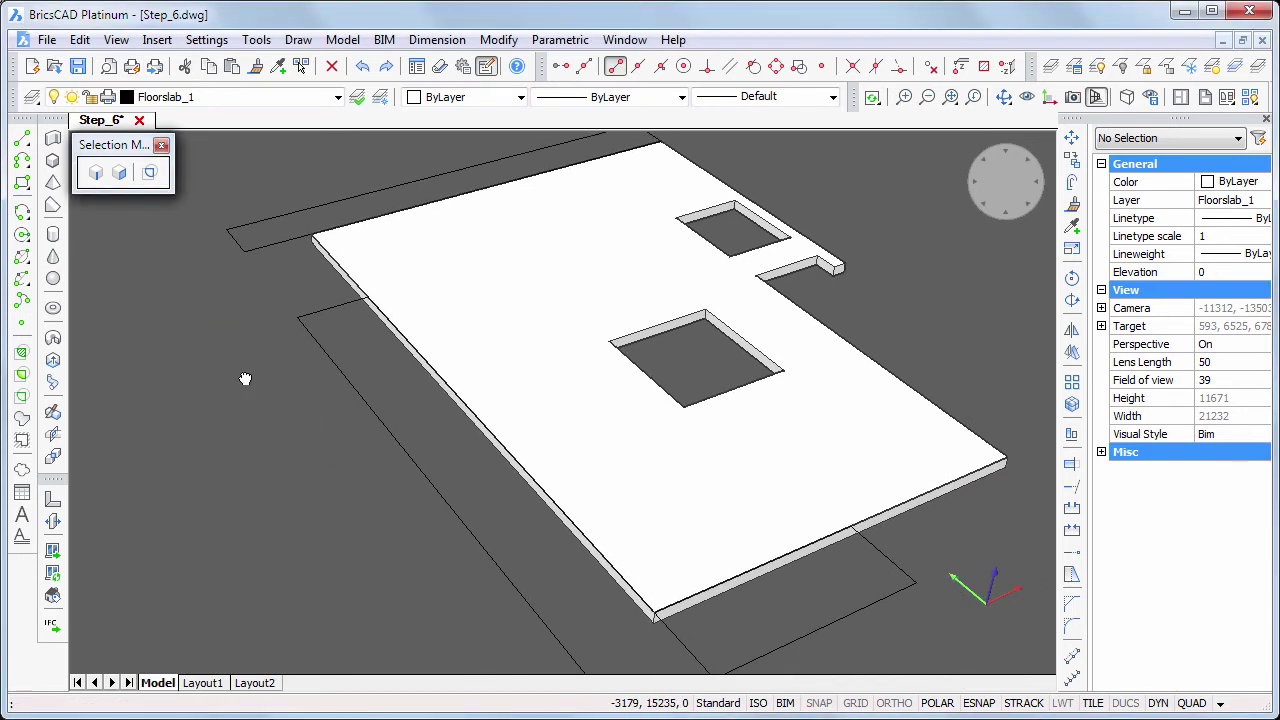
Extrude the back and lower rectangle outlines into solid terrace slabs
left_click(275, 249)
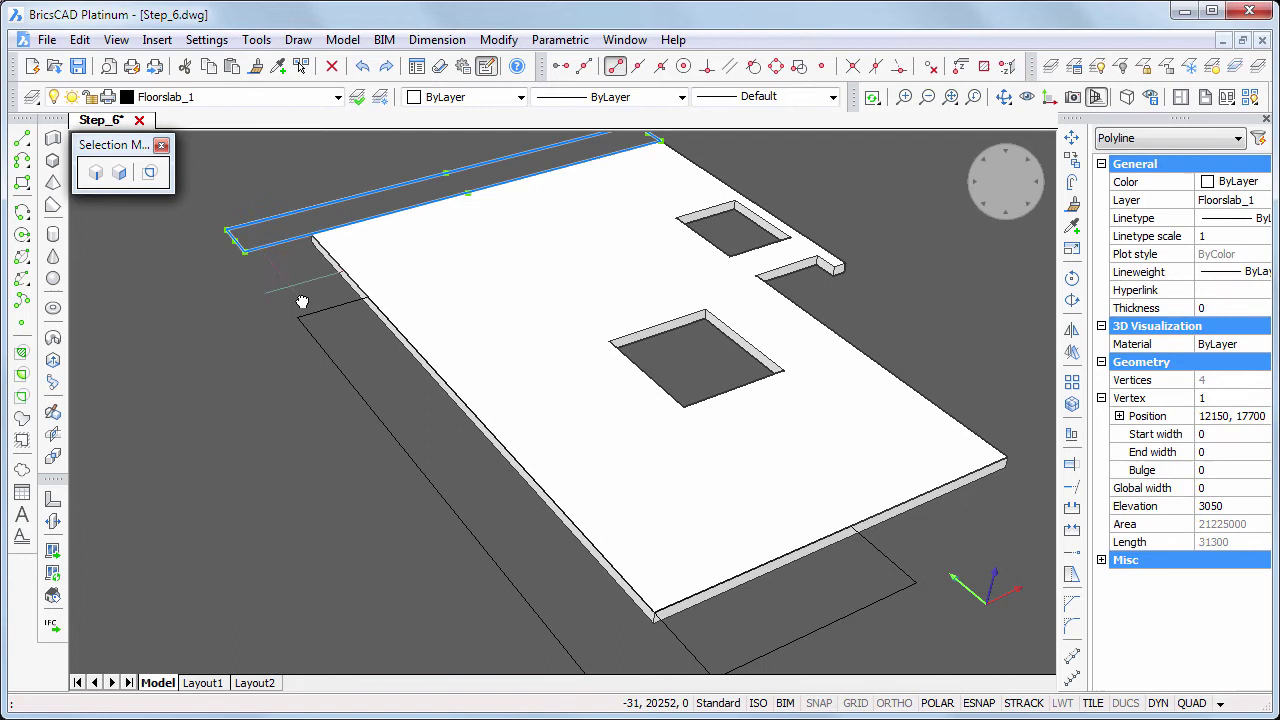
left_click(318, 313)
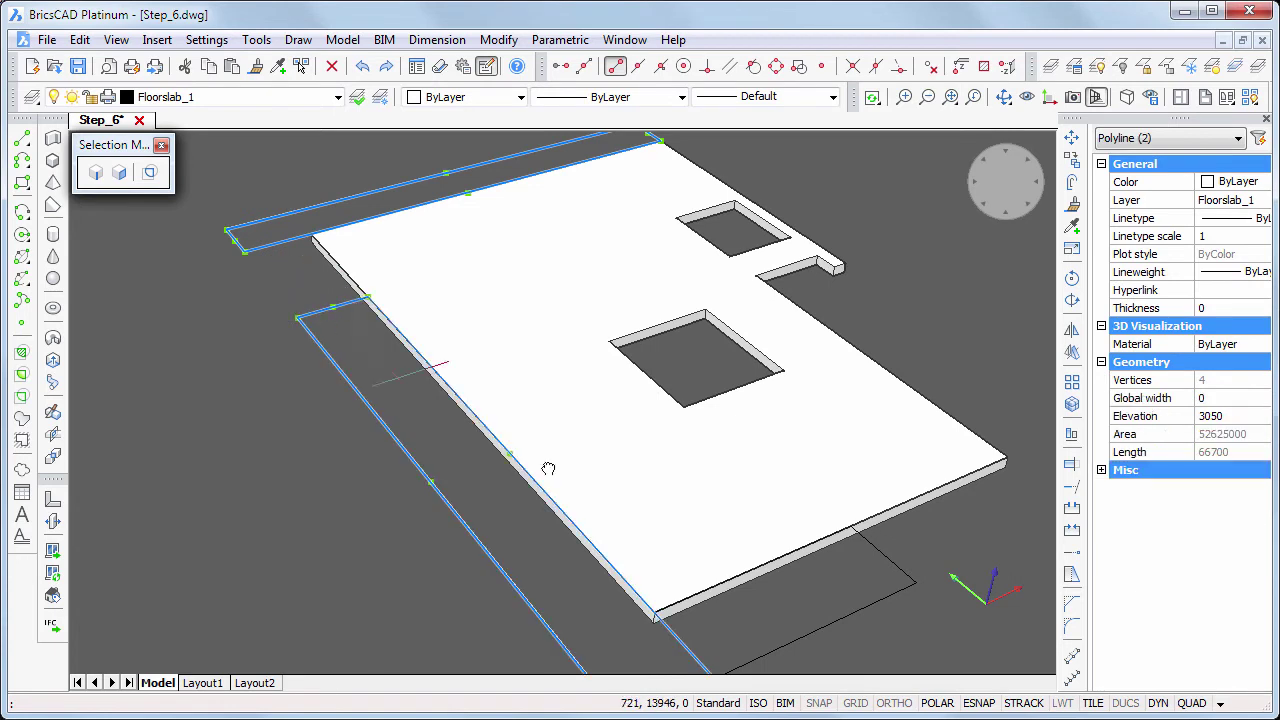
left_click(910, 597)
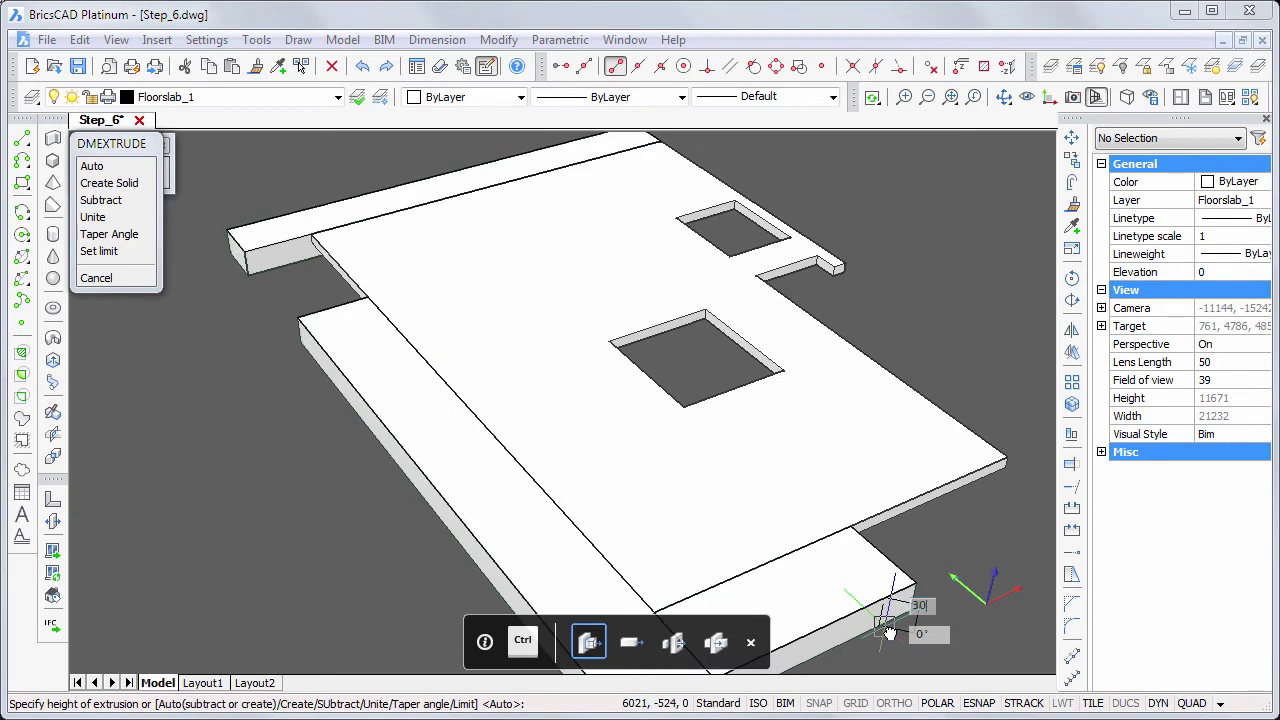
left_click(890, 632)
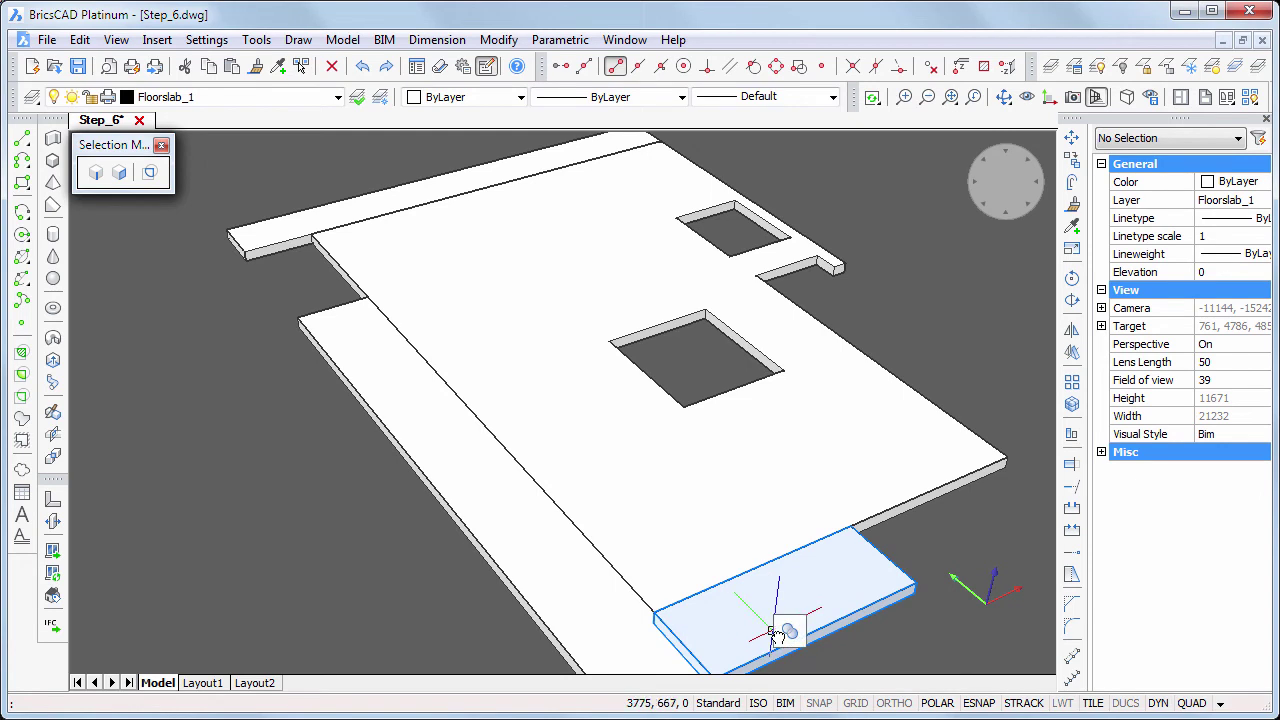
Union the long left slab and the bottom slab into one solid
left_click(789, 634)
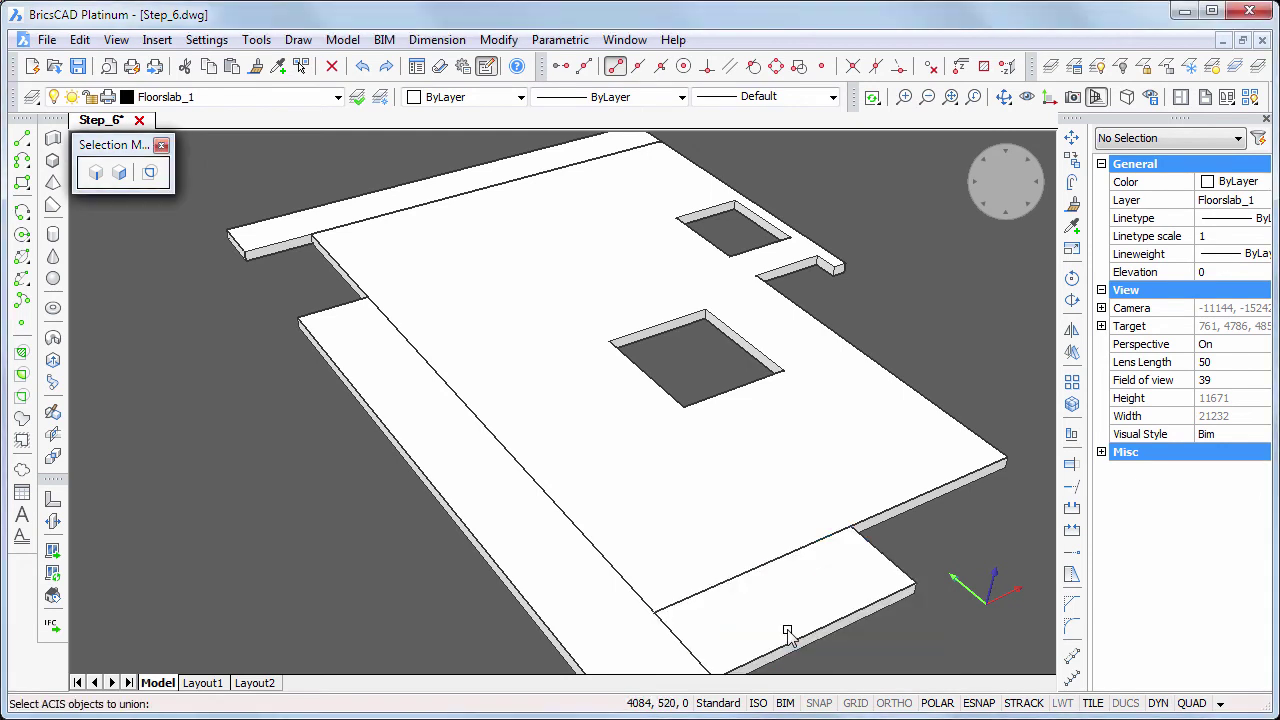
left_click(629, 658)
left_click(737, 634)
key("Return")
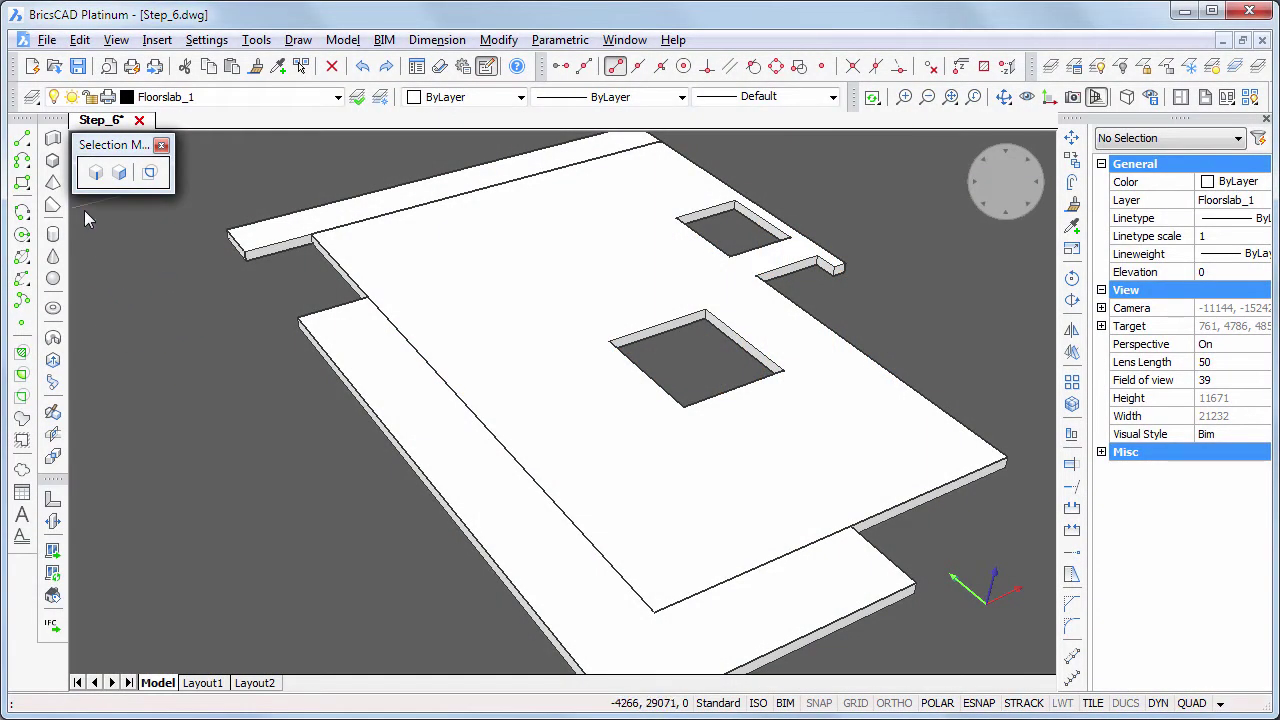
Trace a polysolid wall path around the slab's back, left, lower and right corners to the notch
left_click(53, 140)
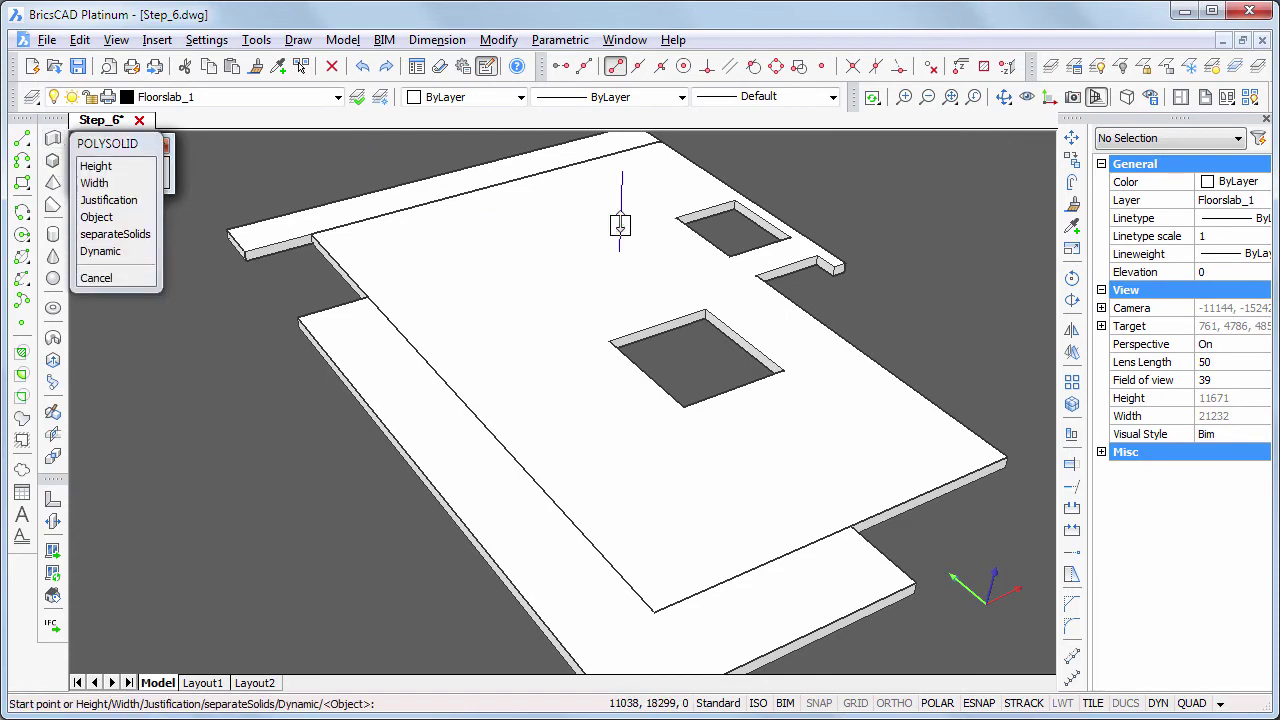
left_click(843, 245)
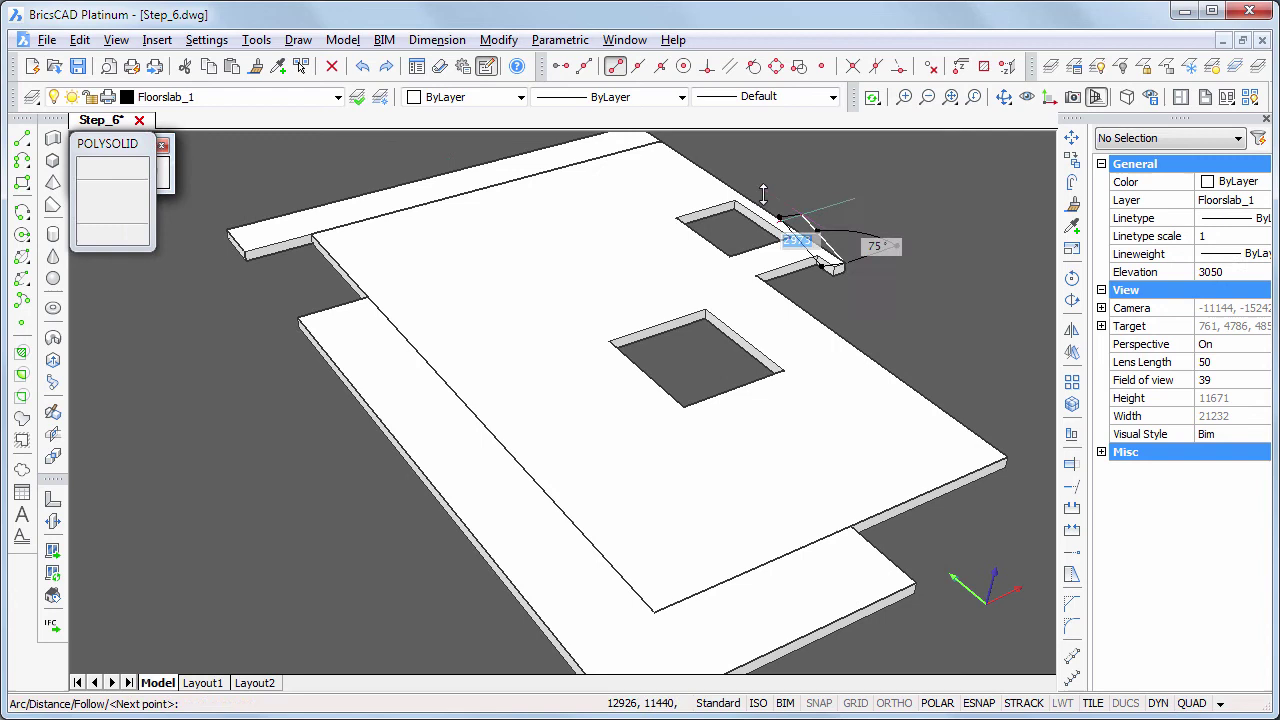
left_click(660, 140)
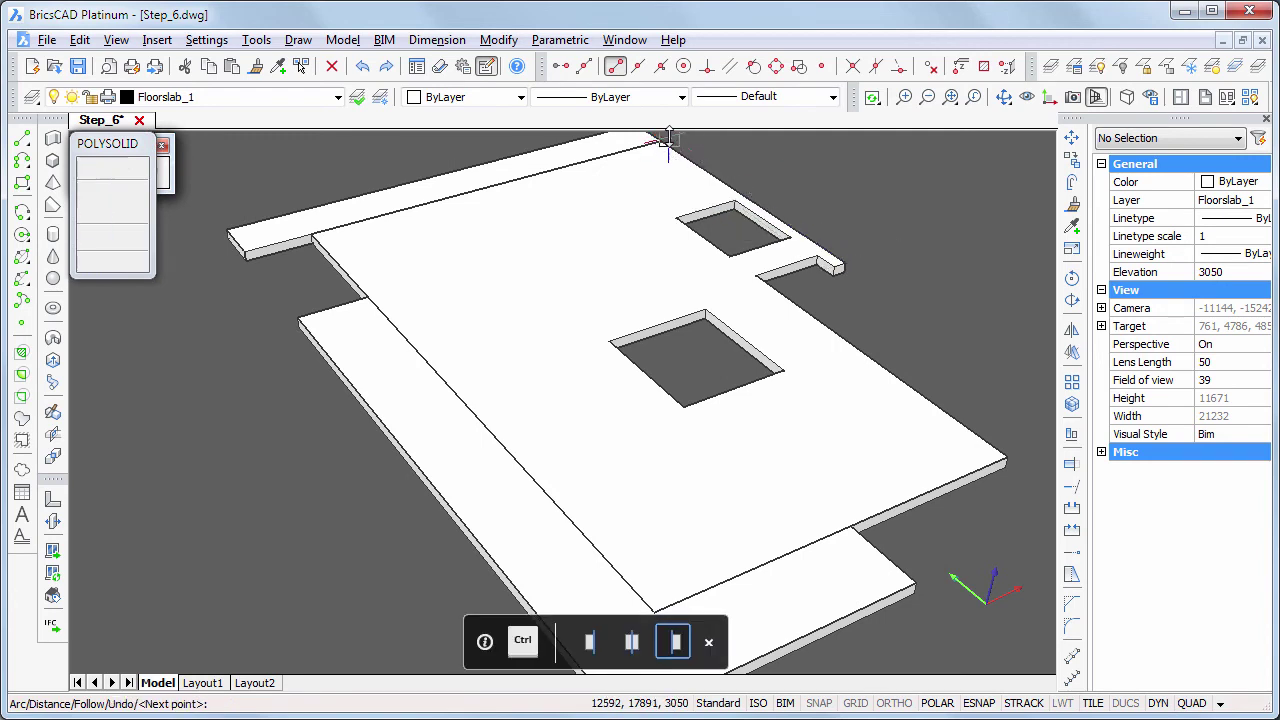
left_click(314, 232)
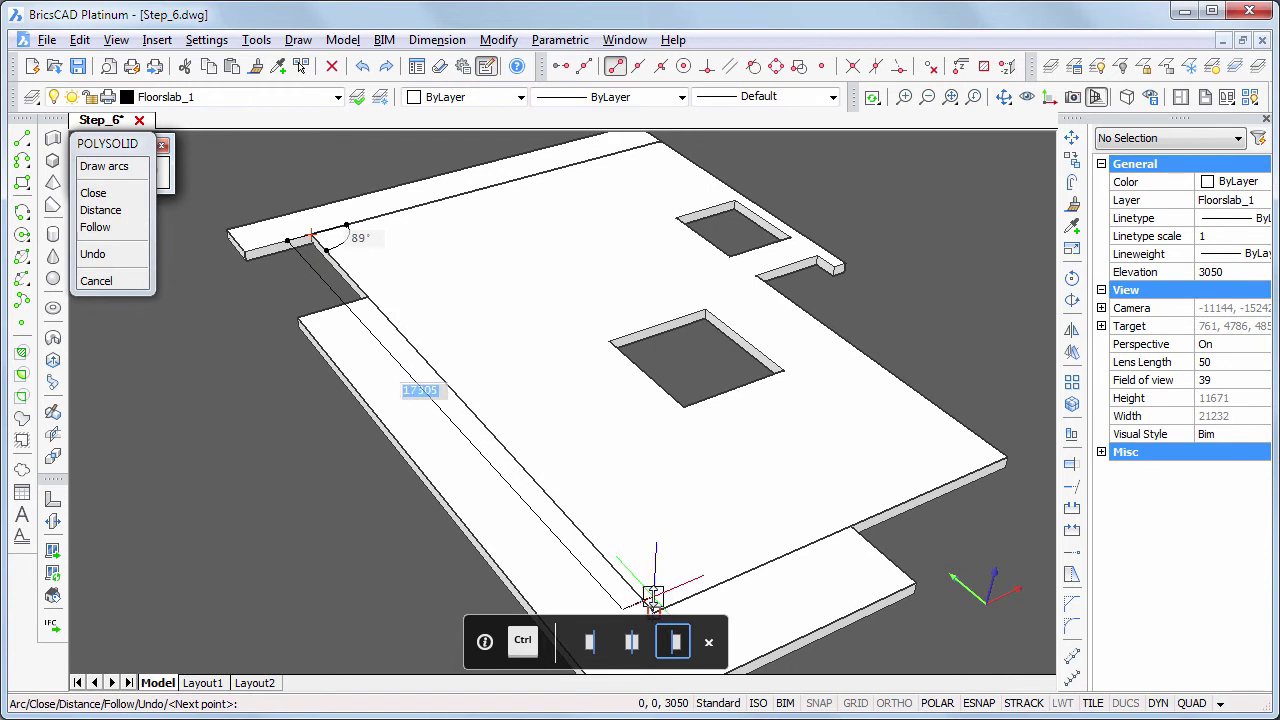
left_click(650, 580)
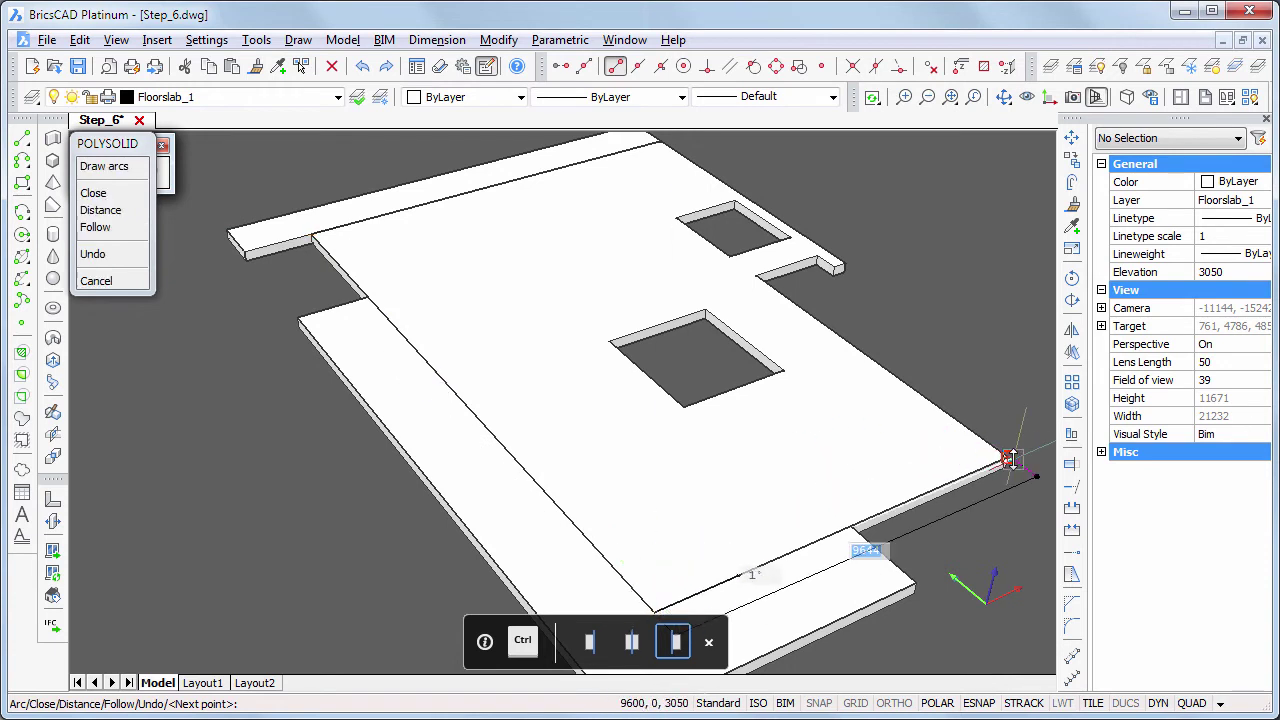
left_click(997, 457)
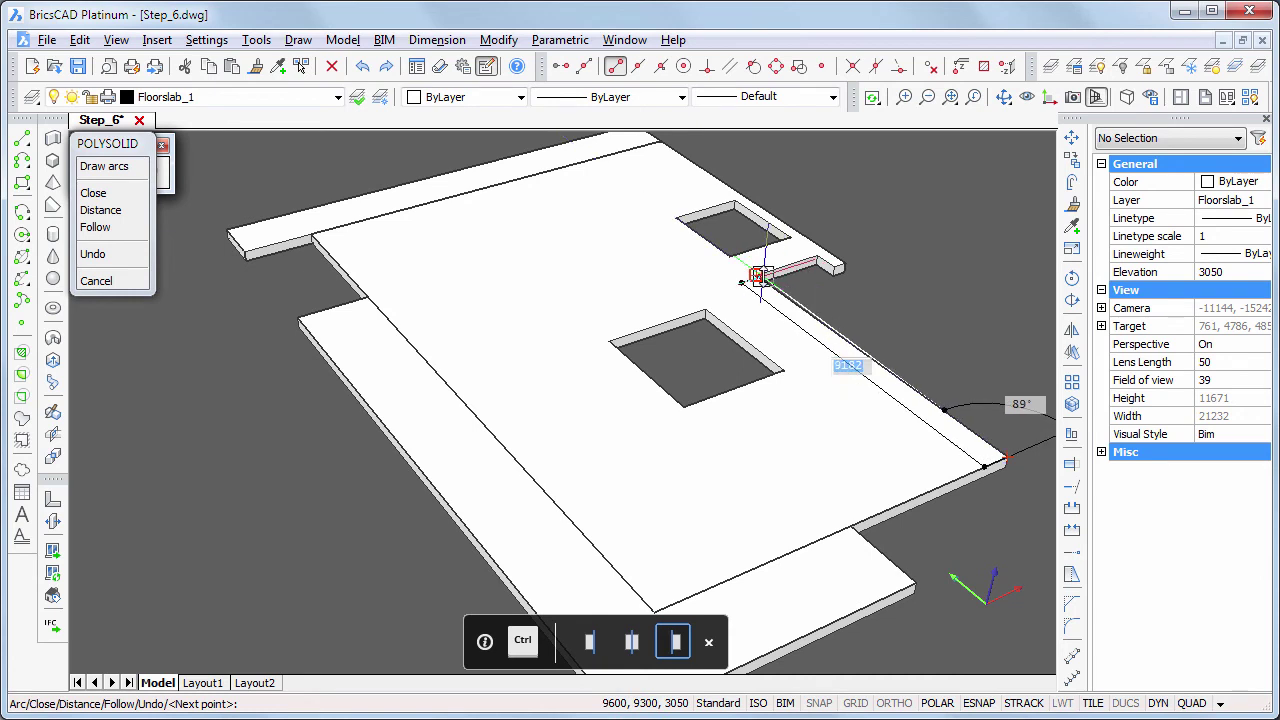
left_click(760, 275)
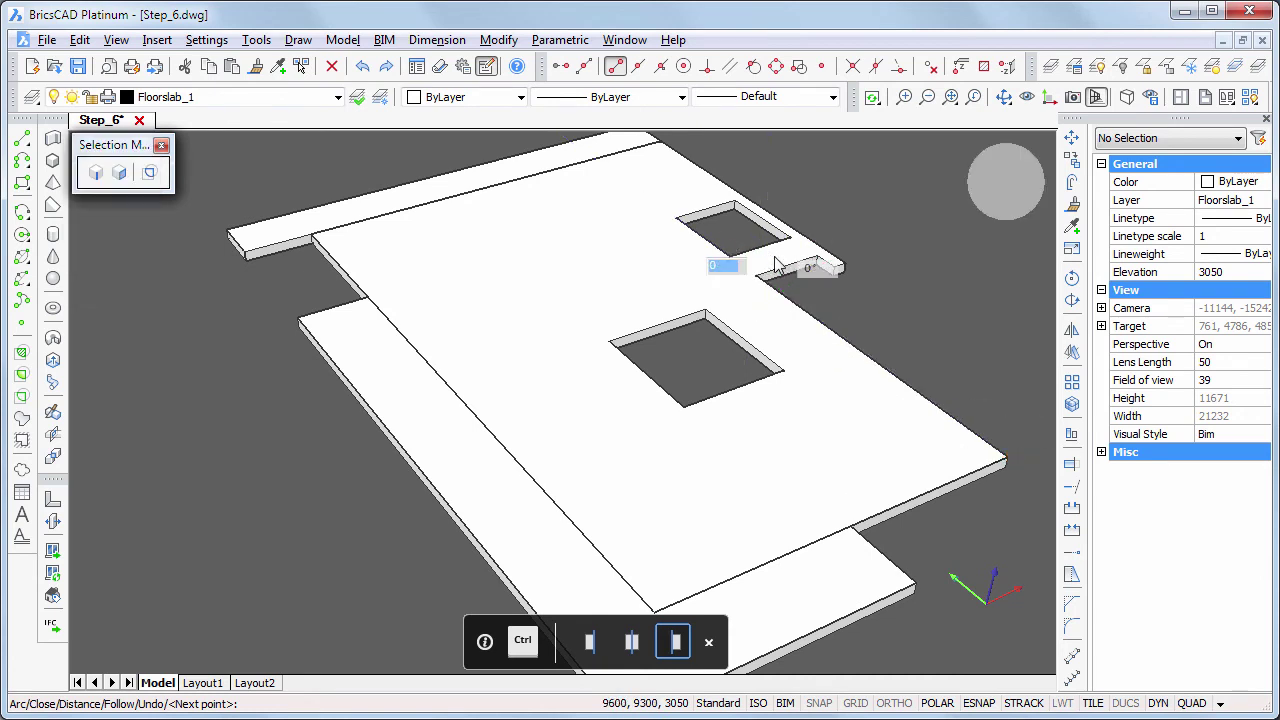
Finish the path and create 400-wide, centre-justified walls 2850 high
key("Return")
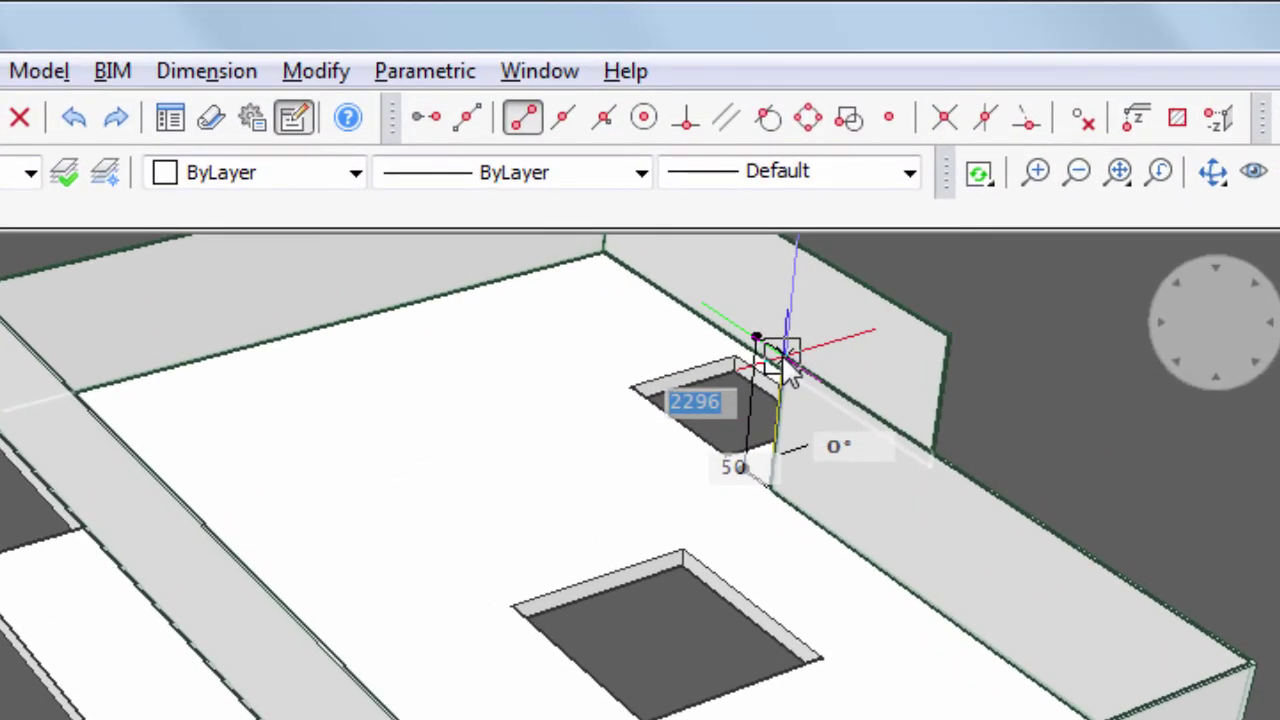
type("2950")
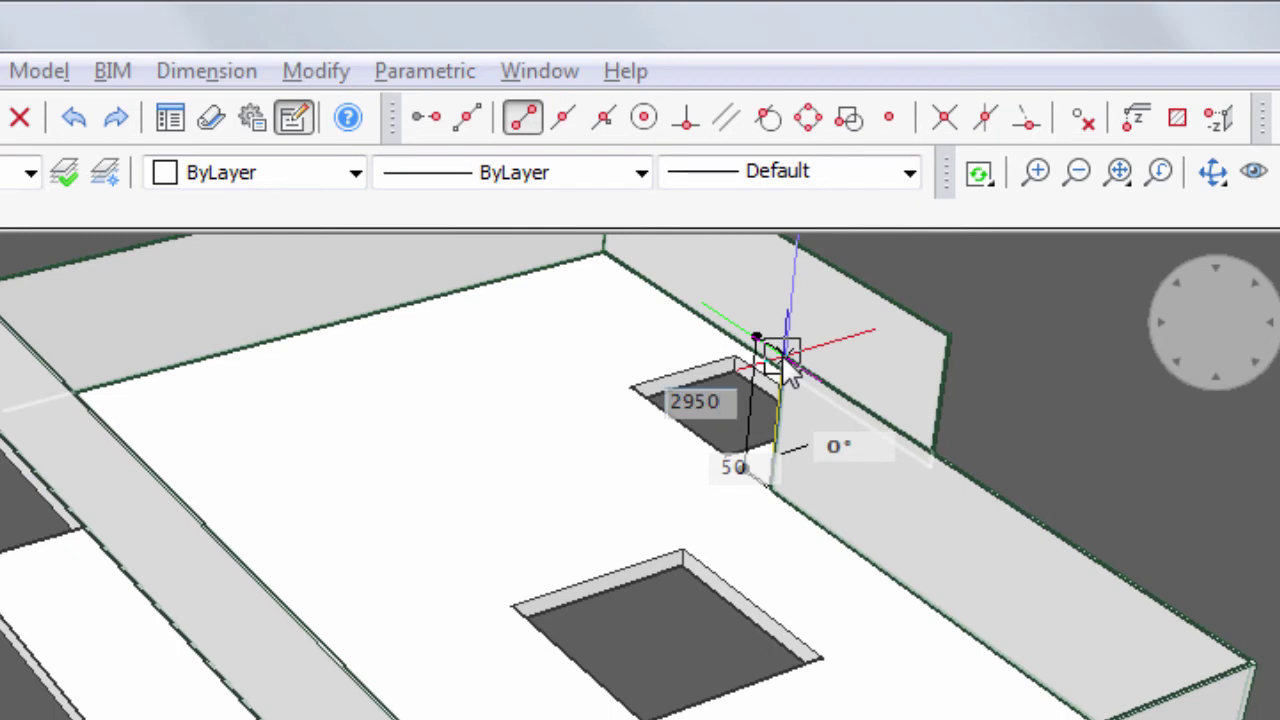
key("Tab")
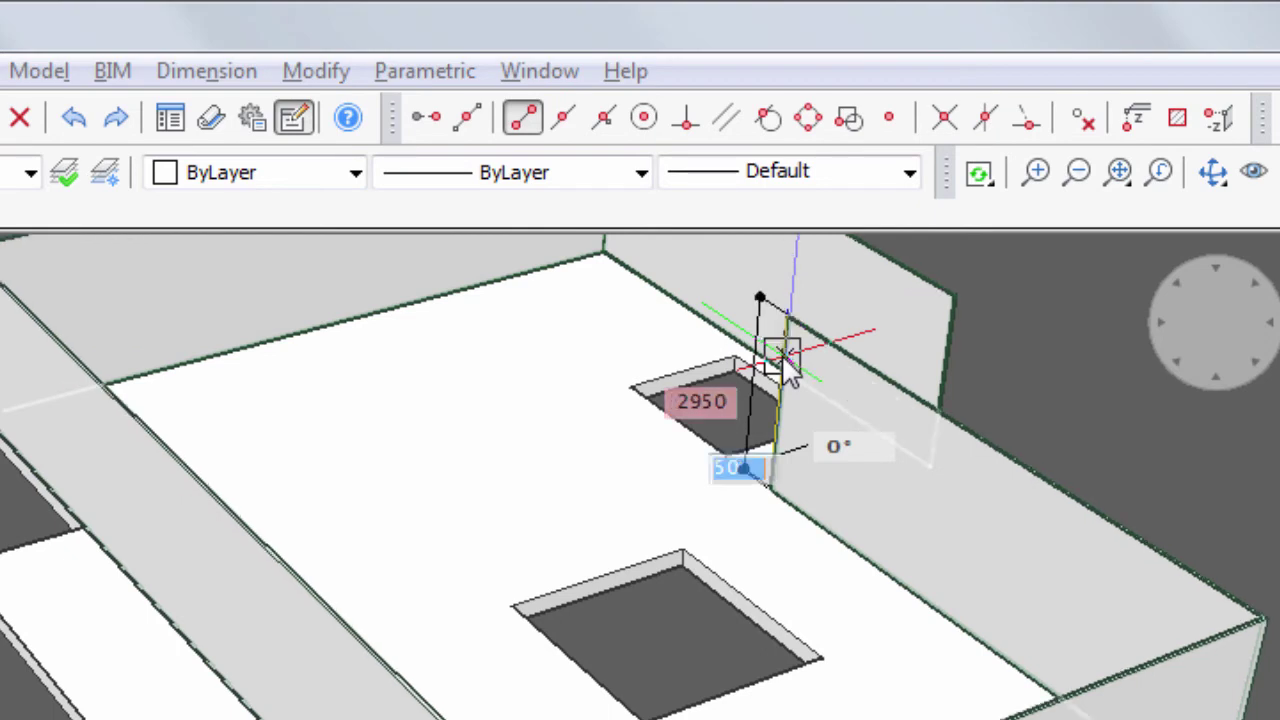
type("400")
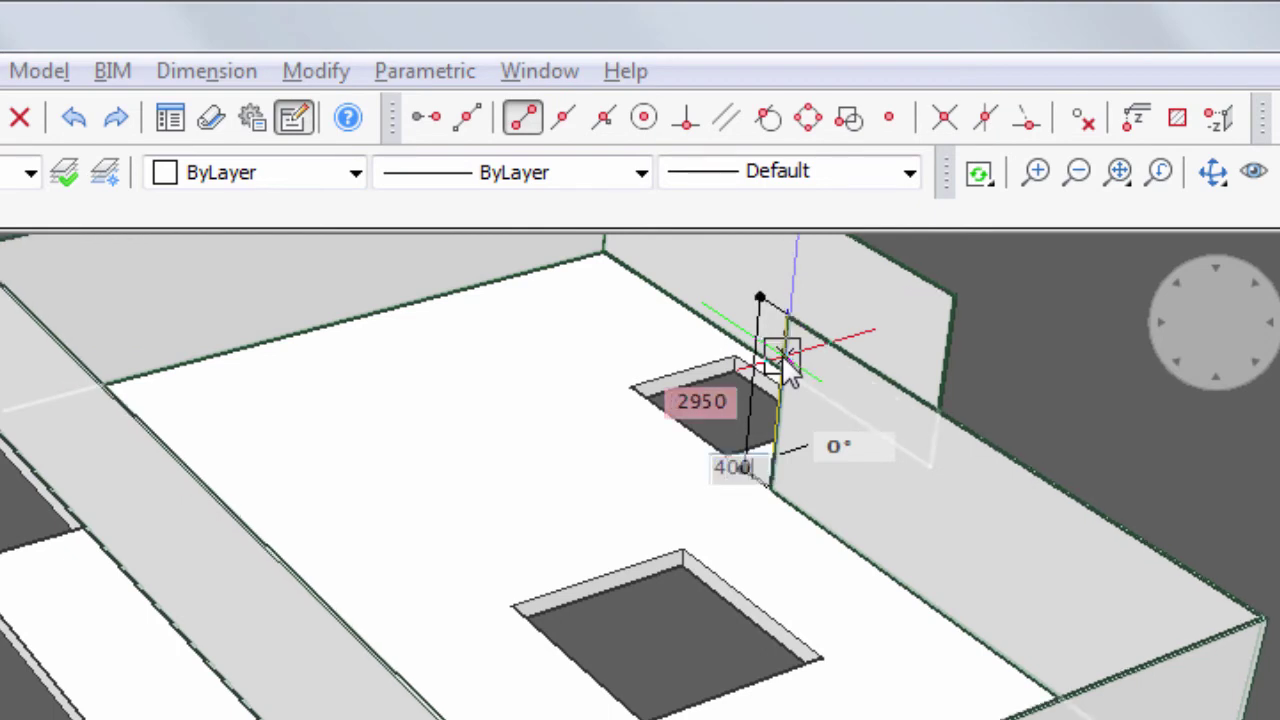
key("Tab")
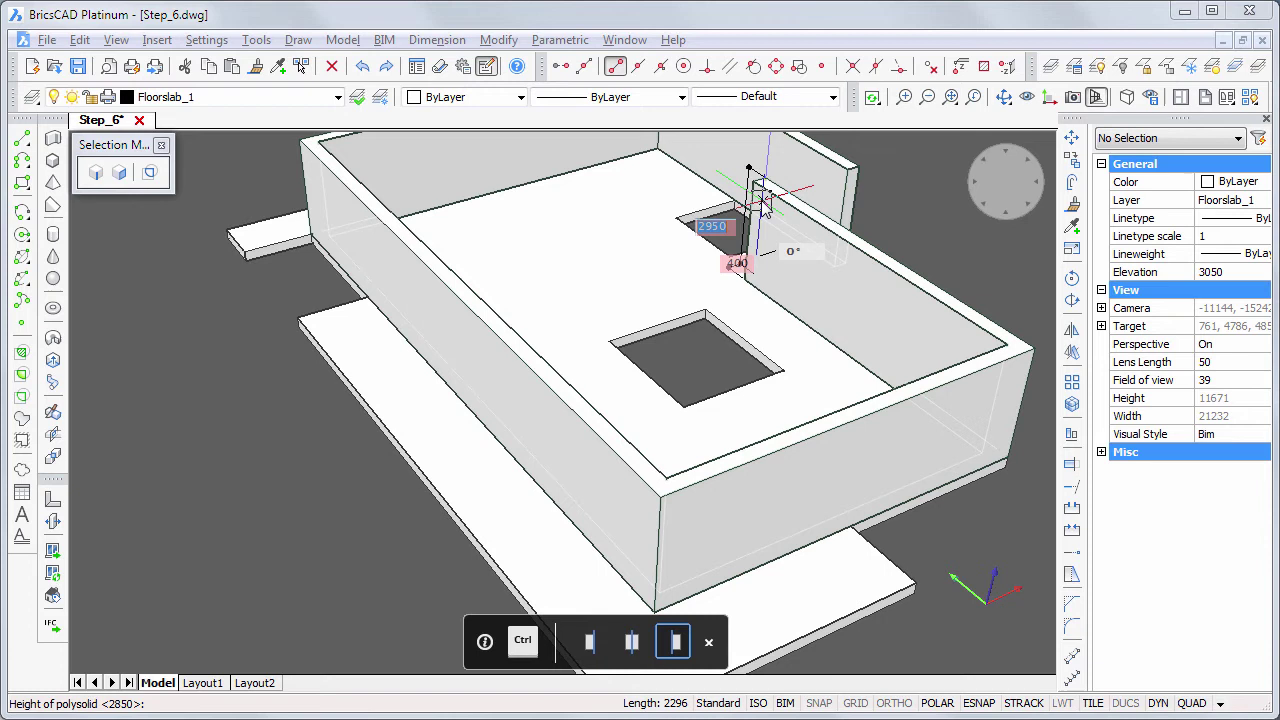
key("ctrl")
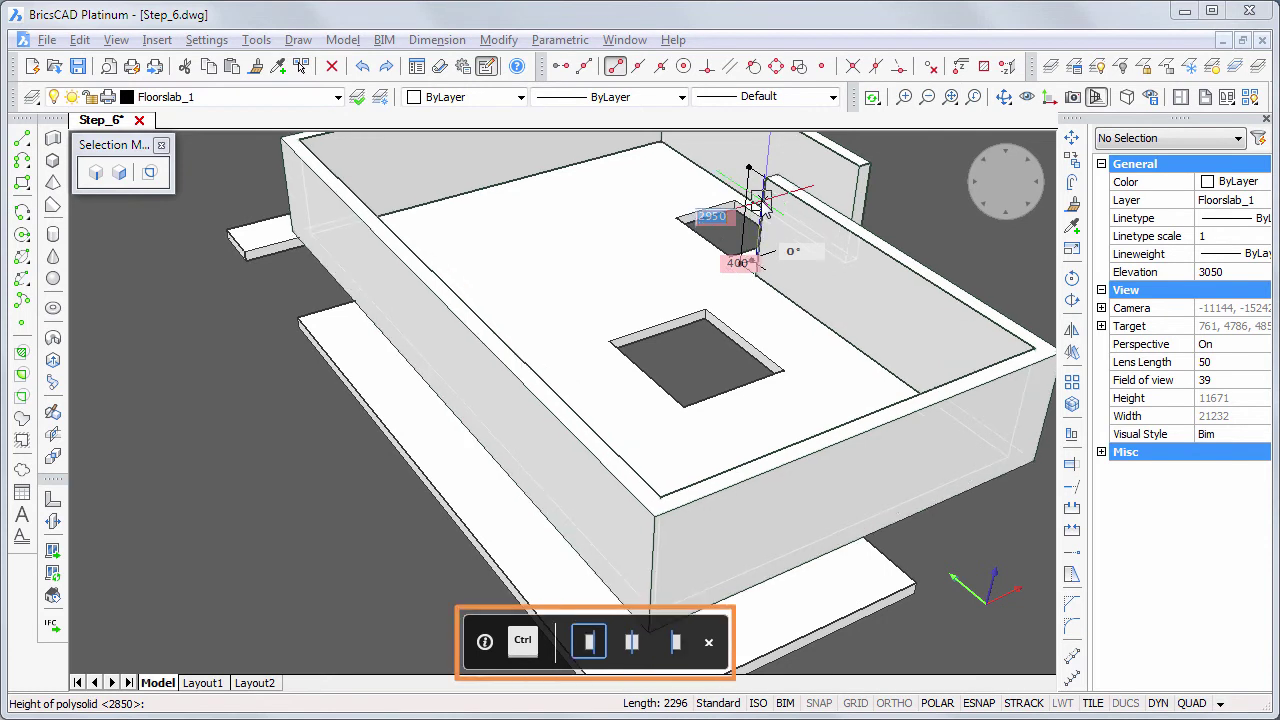
key("ctrl")
key("ctrl")
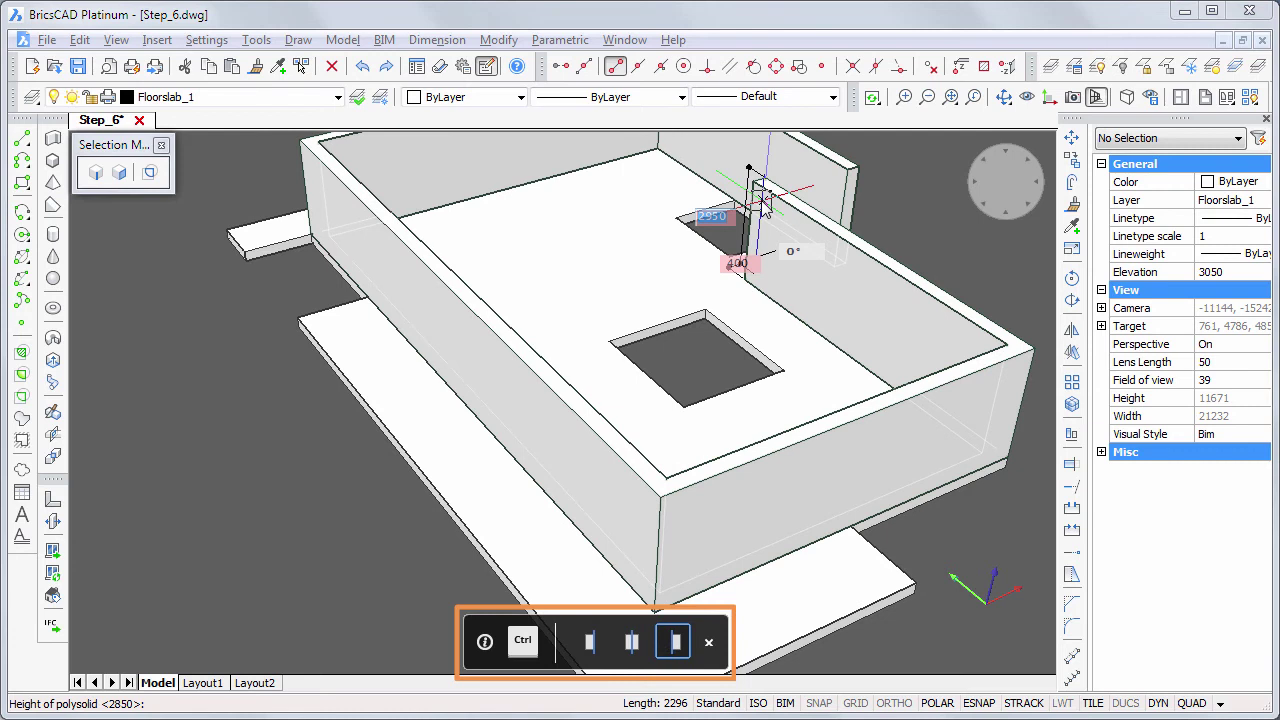
key("Return")
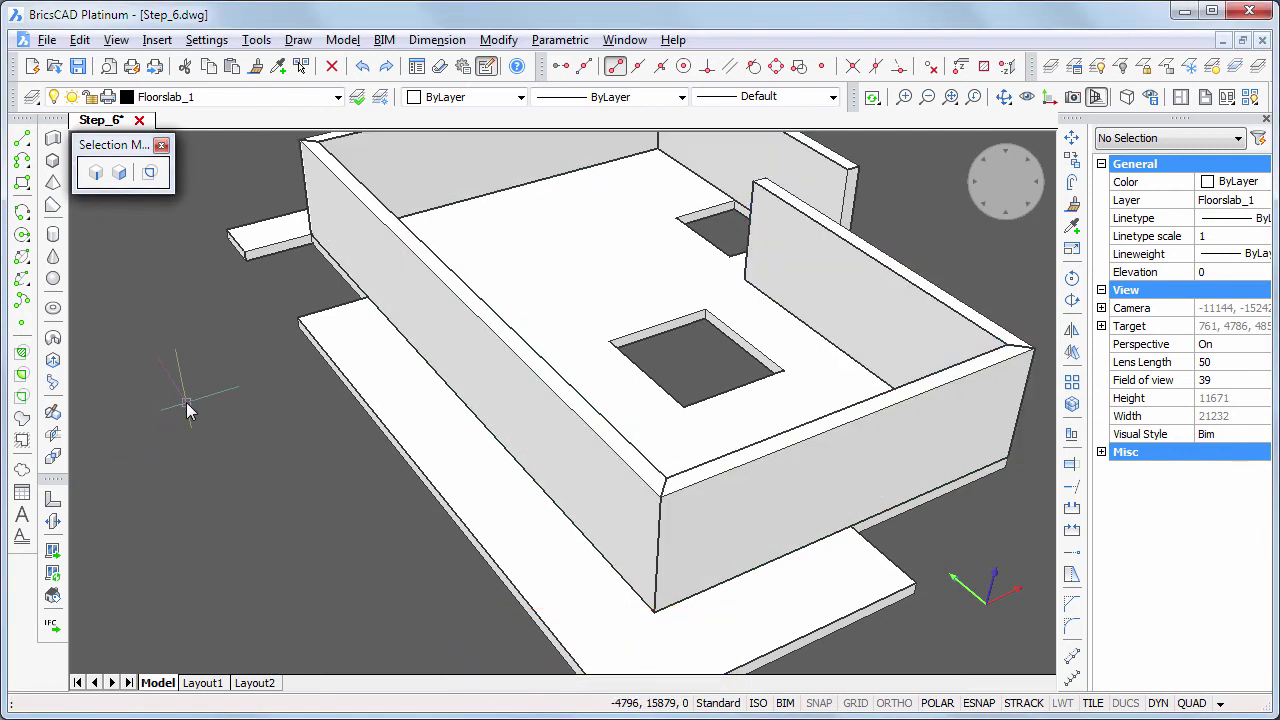
scroll(188, 407, "down", 1)
scroll(186, 406, "down", 2)
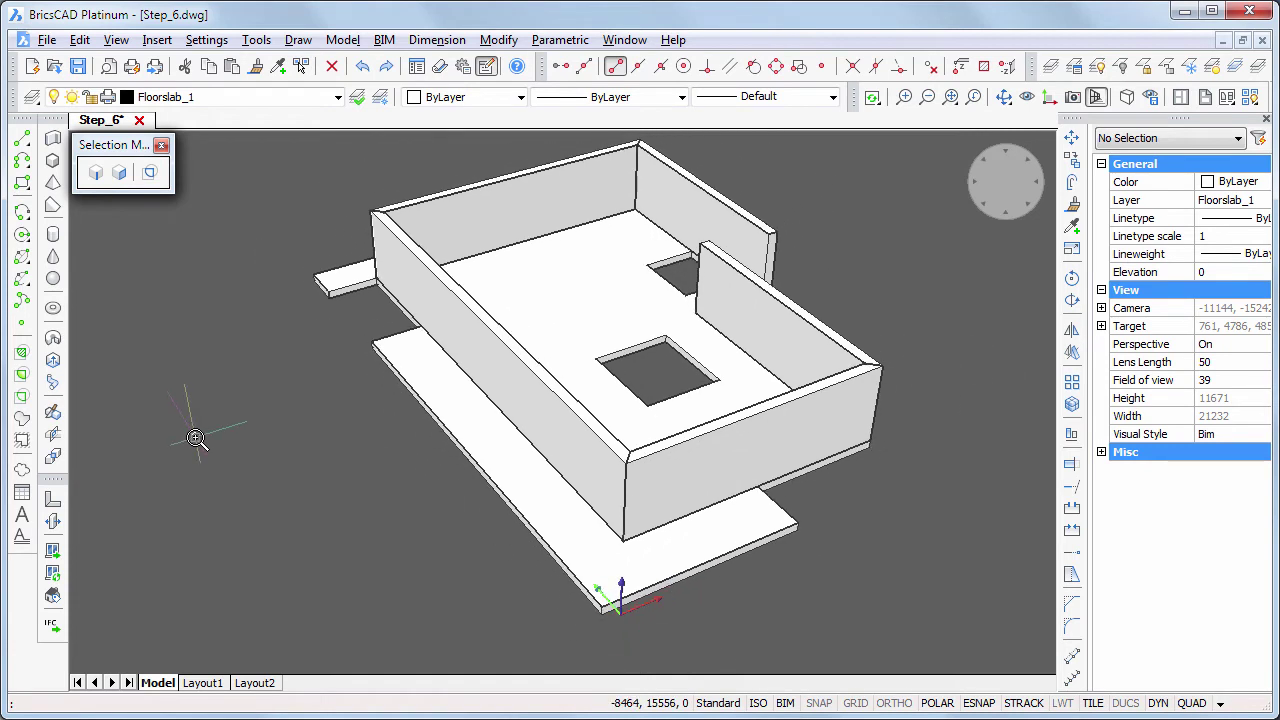
Join the back wall to its neighbouring wall with a BIM Connect corner joint
middle_click_drag(189, 436, 163, 540)
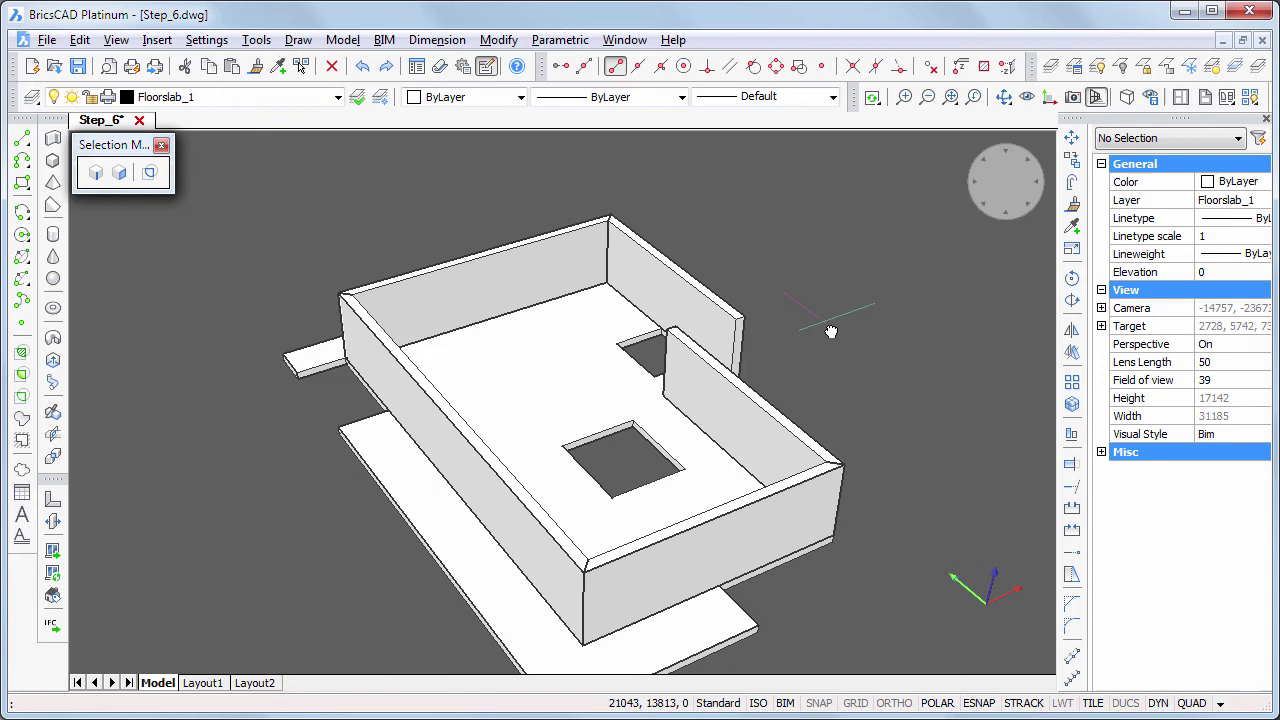
scroll(851, 457, "up", 3)
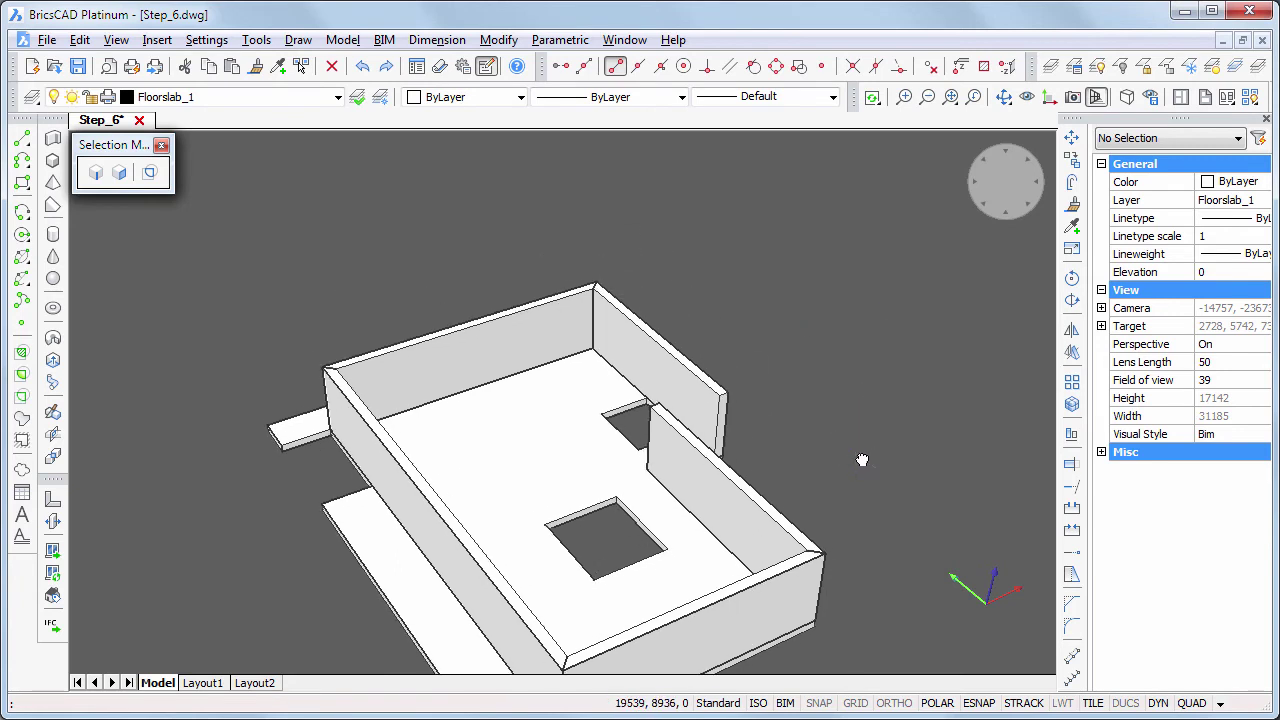
scroll(839, 382, "up", 4)
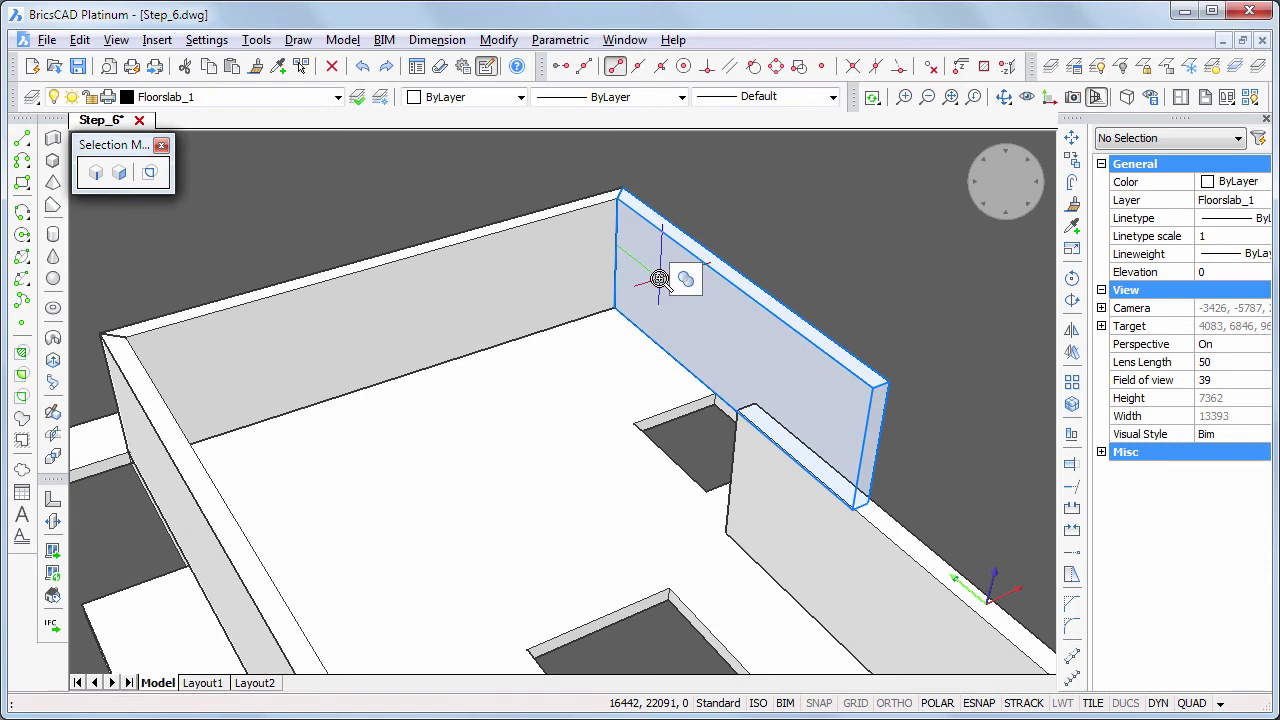
left_click(659, 279)
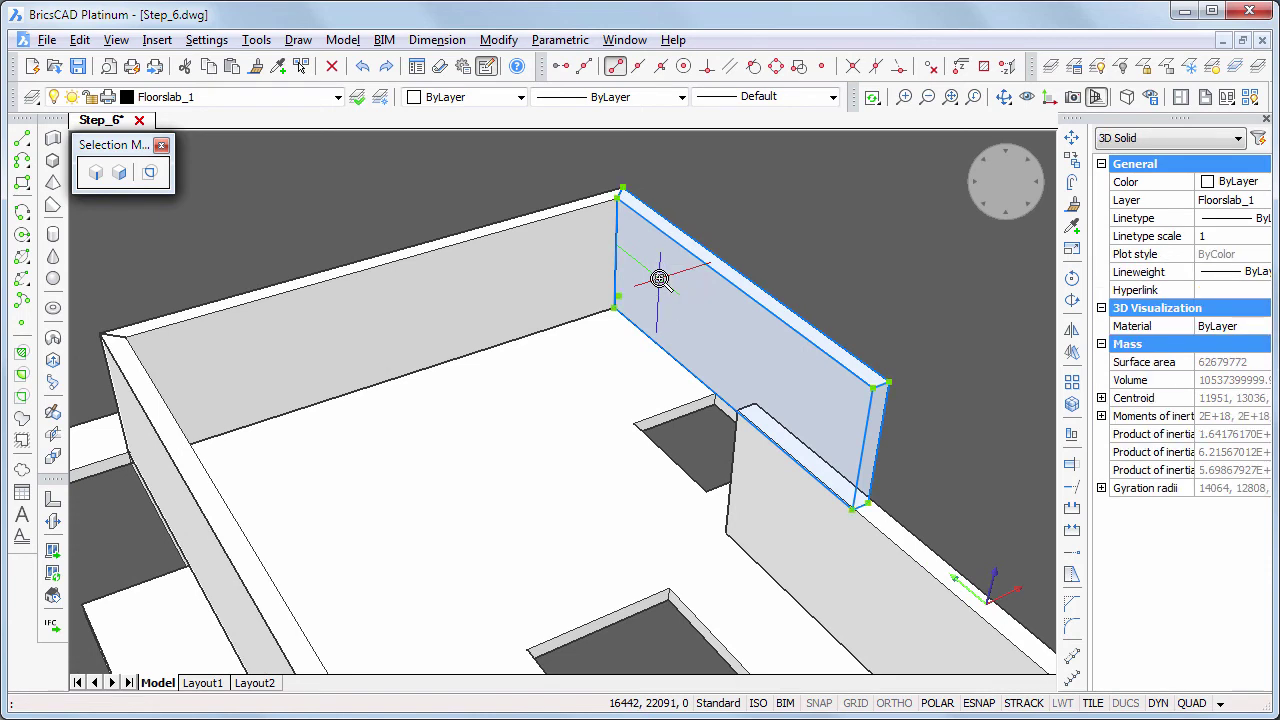
left_click(594, 266)
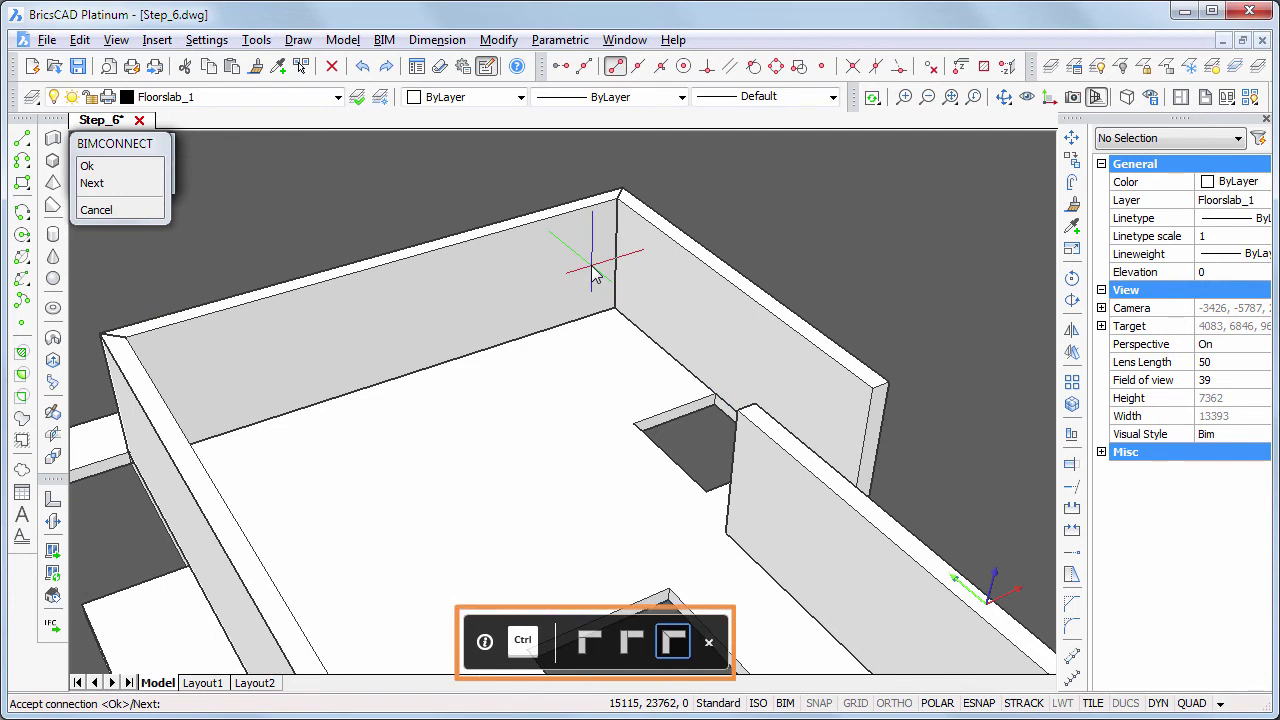
key("ctrl")
key("Return")
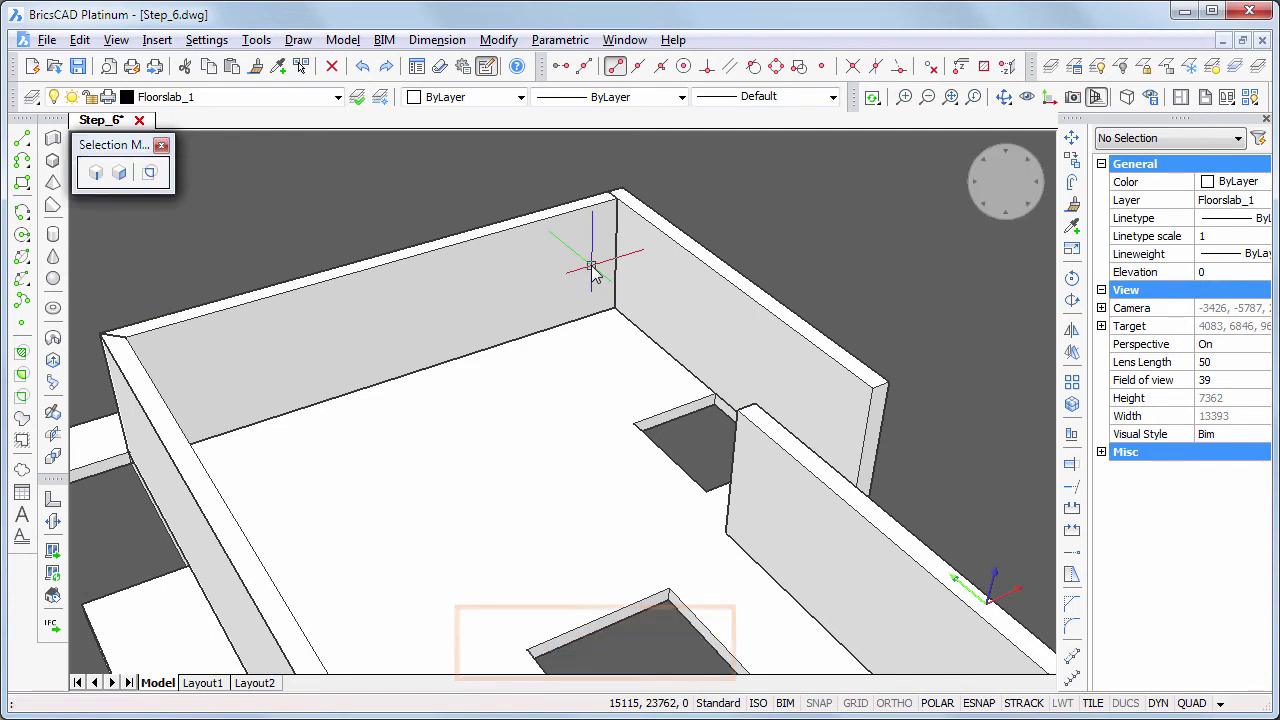
Connect a second pair of exterior walls at their shared corner
left_click(305, 348)
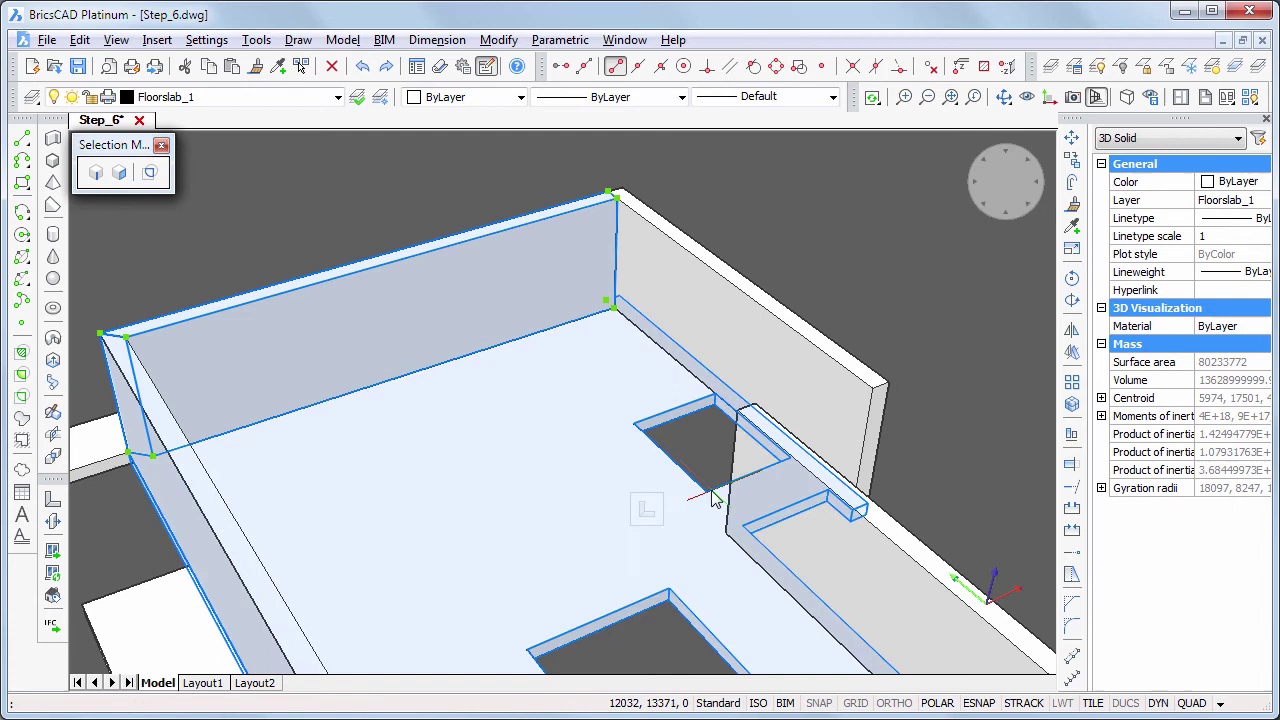
left_click(767, 470)
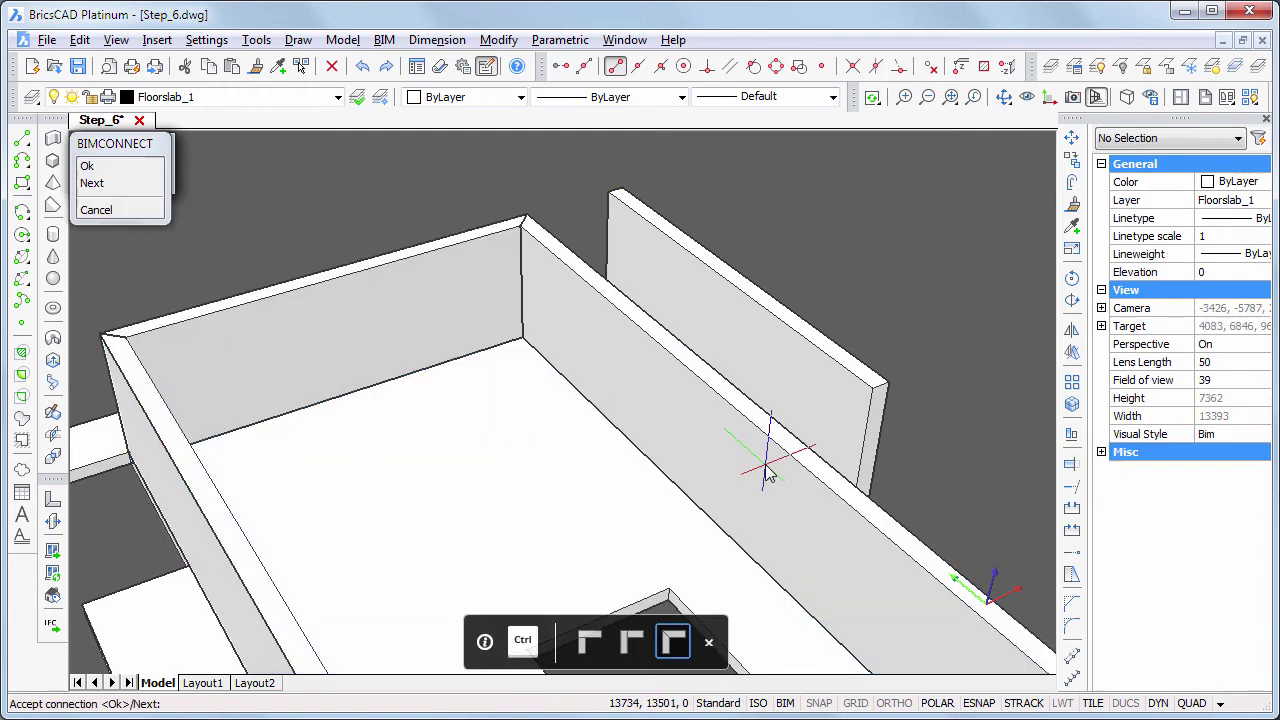
key("Return")
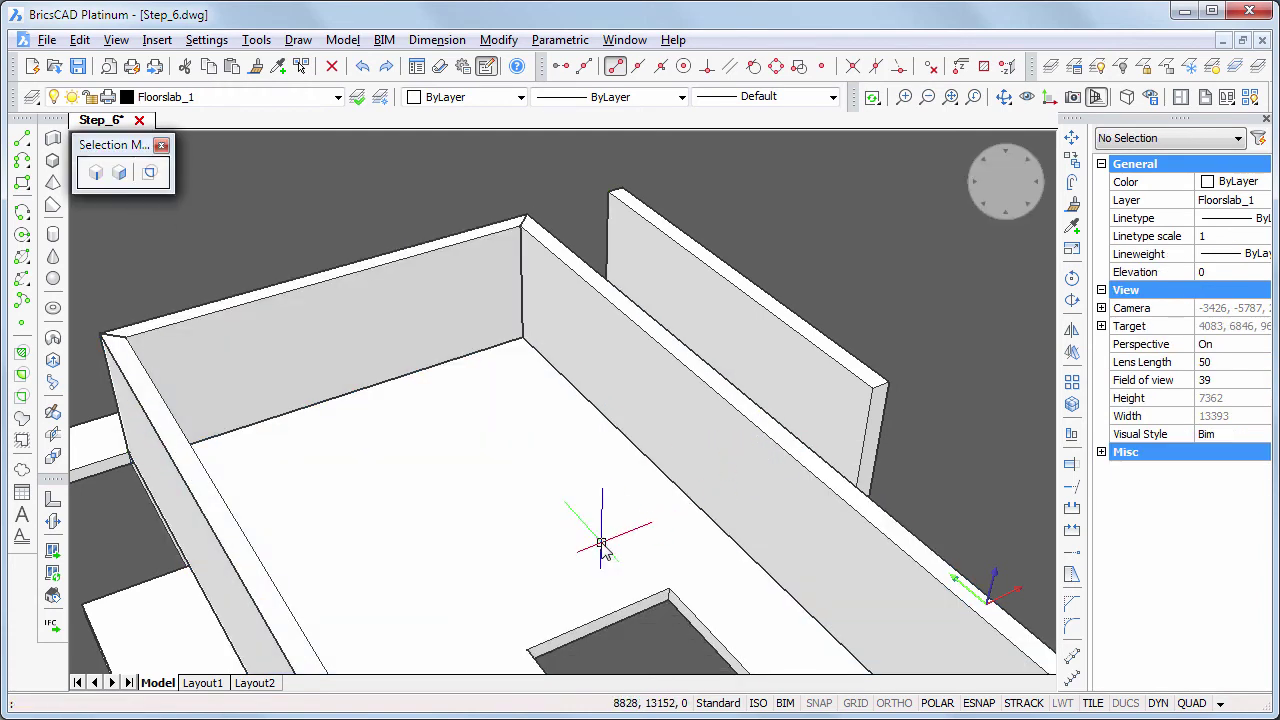
Join the right wall to the front wall using an alternate corner junction style
scroll(545, 490, "down", 5)
scroll(623, 403, "up", 3)
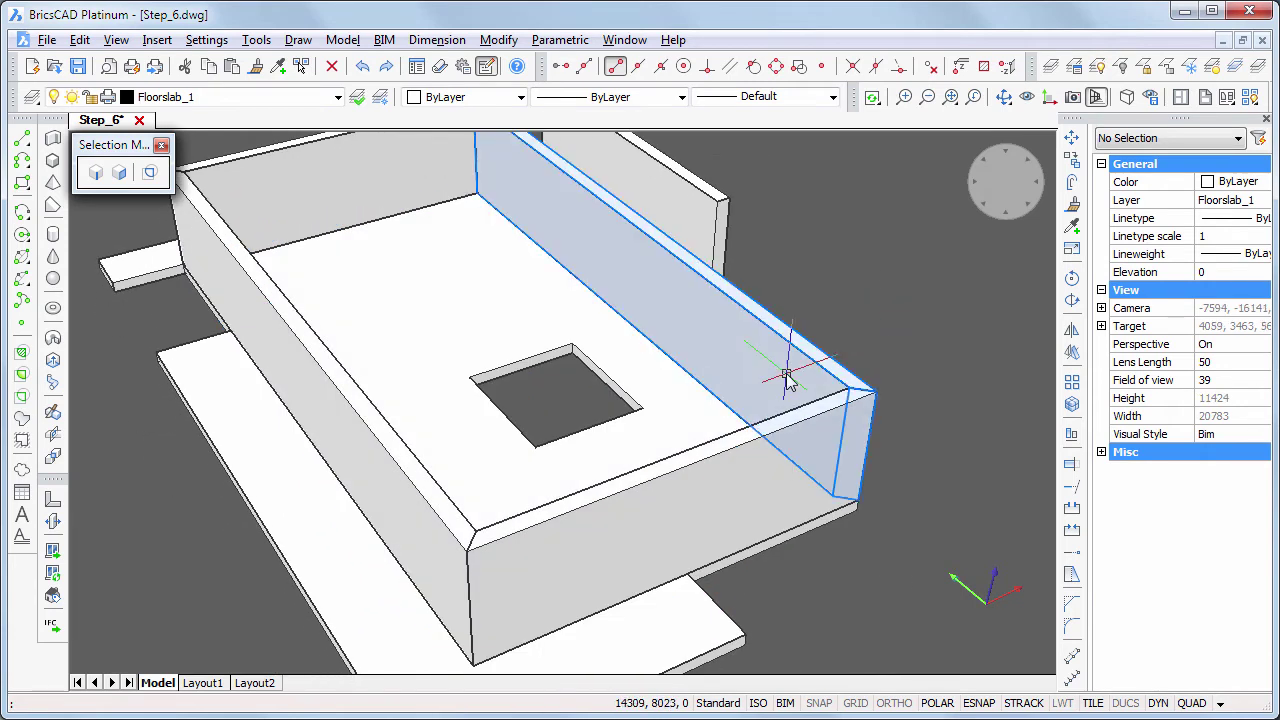
left_click(787, 430)
left_click(781, 468)
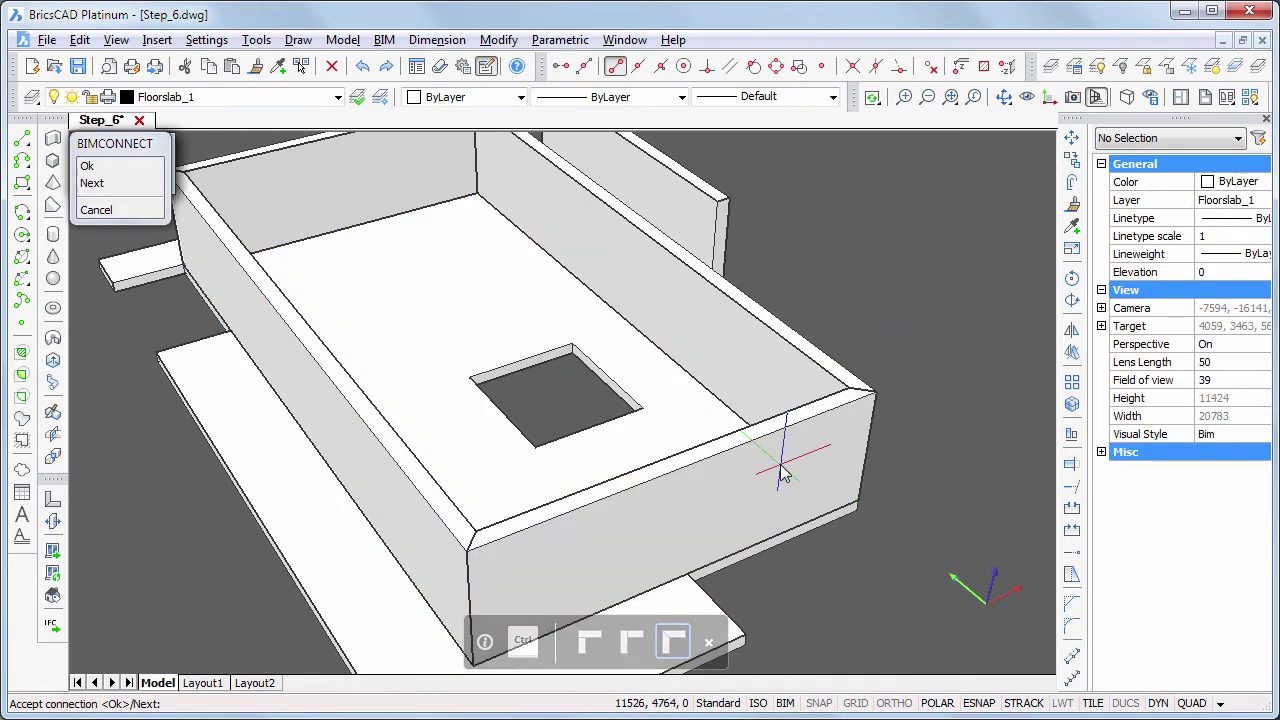
key("ctrl")
key("Return")
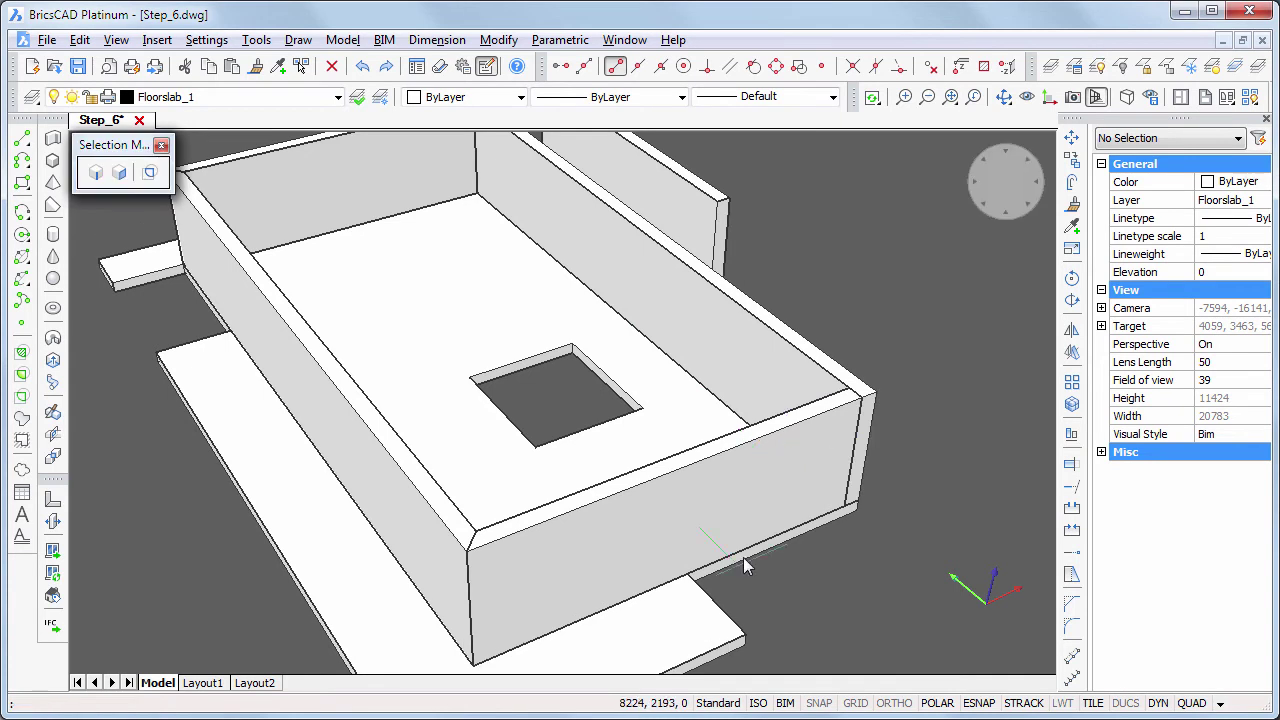
Join the front wall to the left wall using the second corner style
left_click(470, 585)
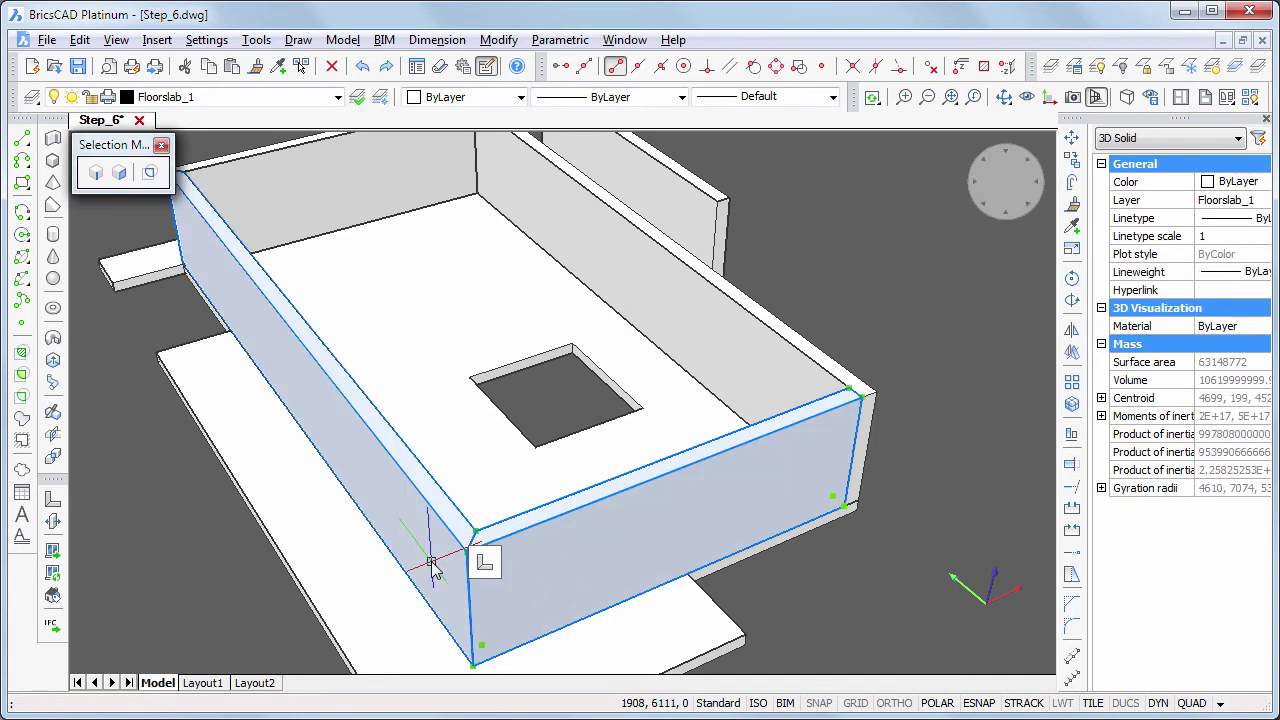
left_click(435, 565)
key("ctrl")
key("ctrl")
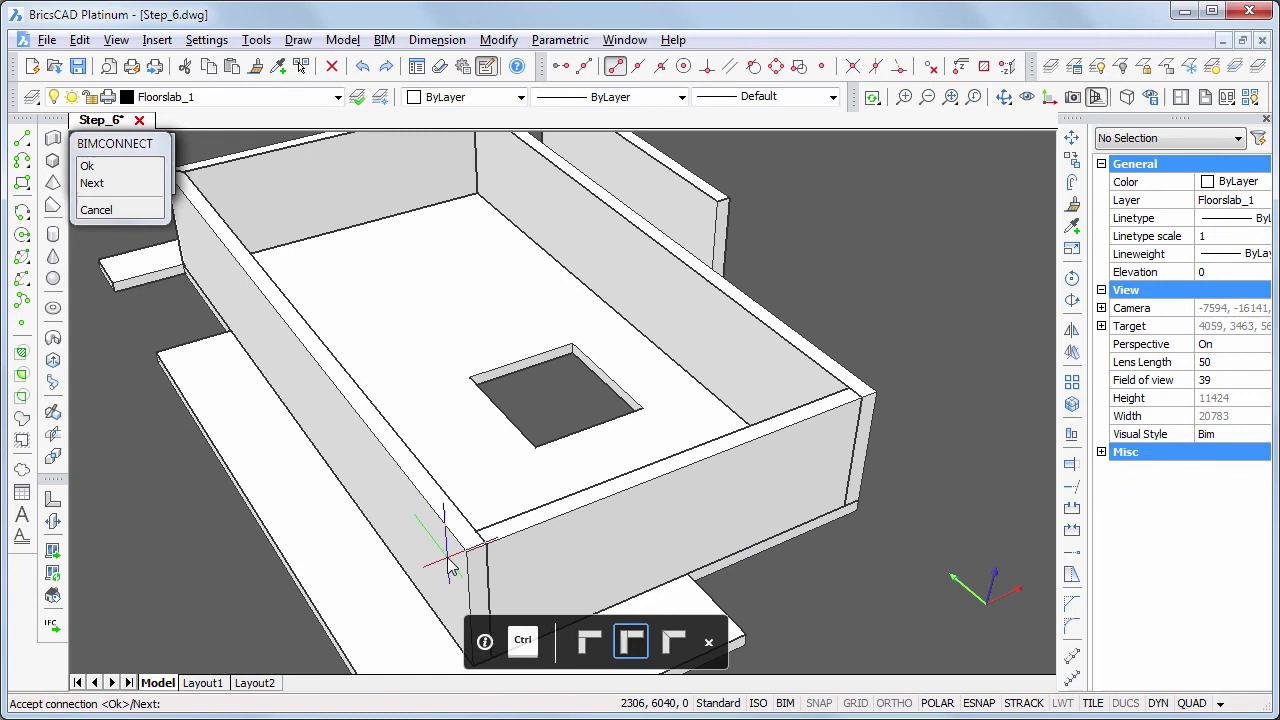
key("Return")
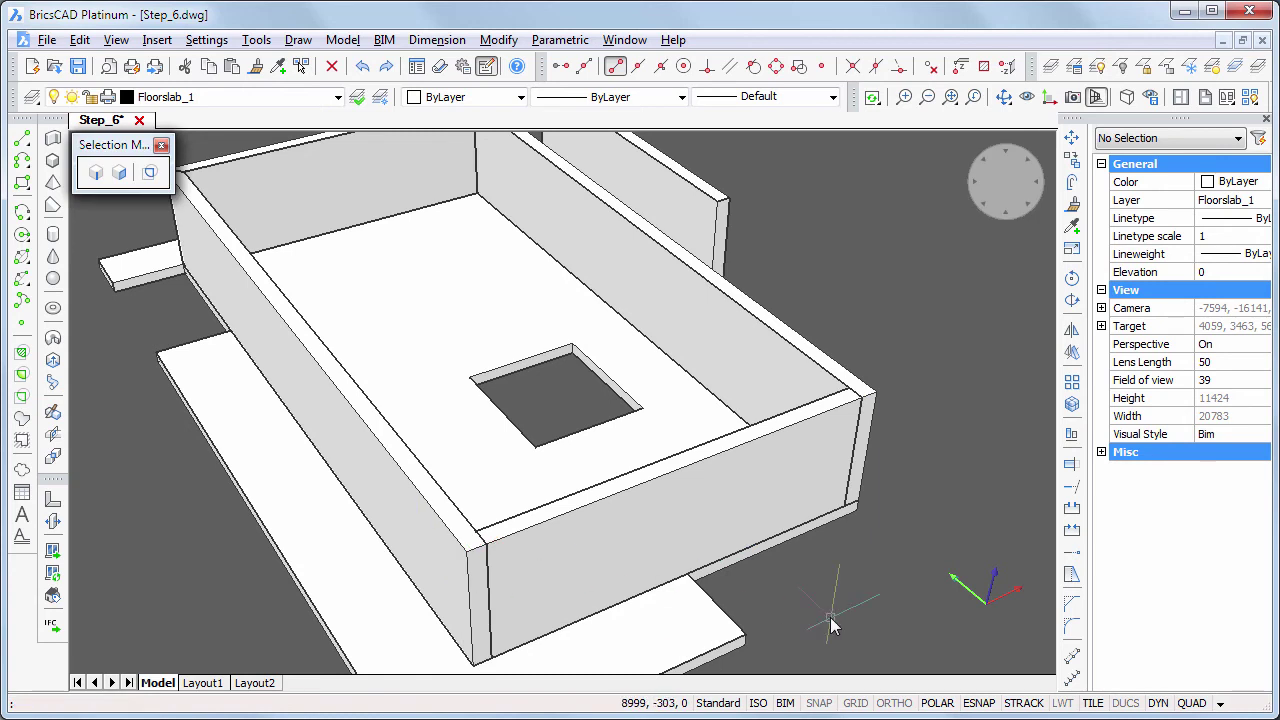
Enable face selection and drag both end faces of the front wall to new positions
left_click(121, 174)
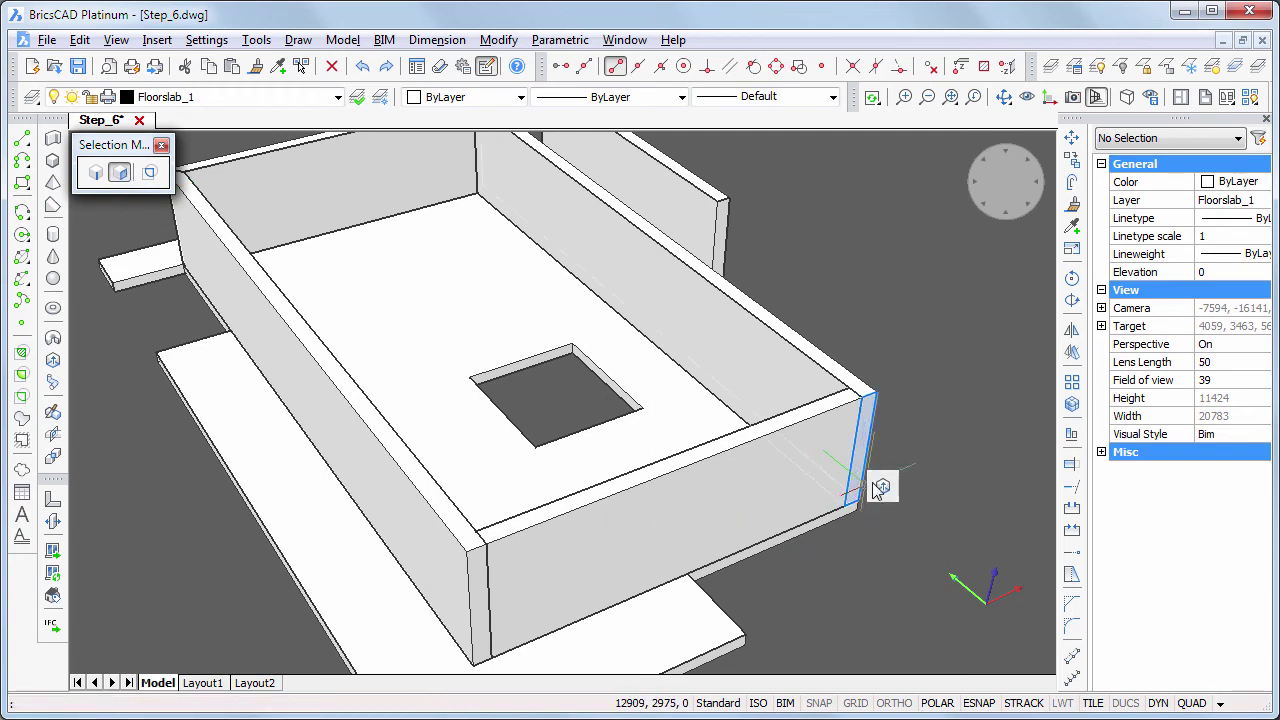
mouse_move(879, 487)
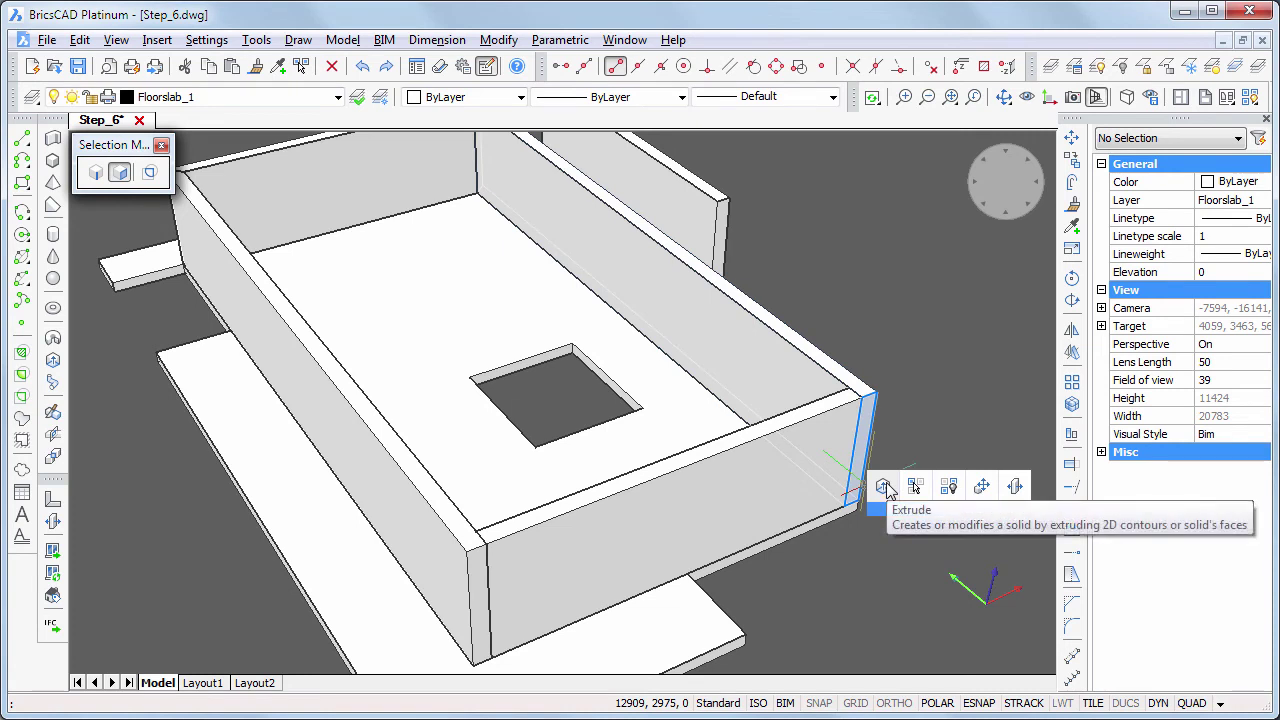
left_click(1014, 487)
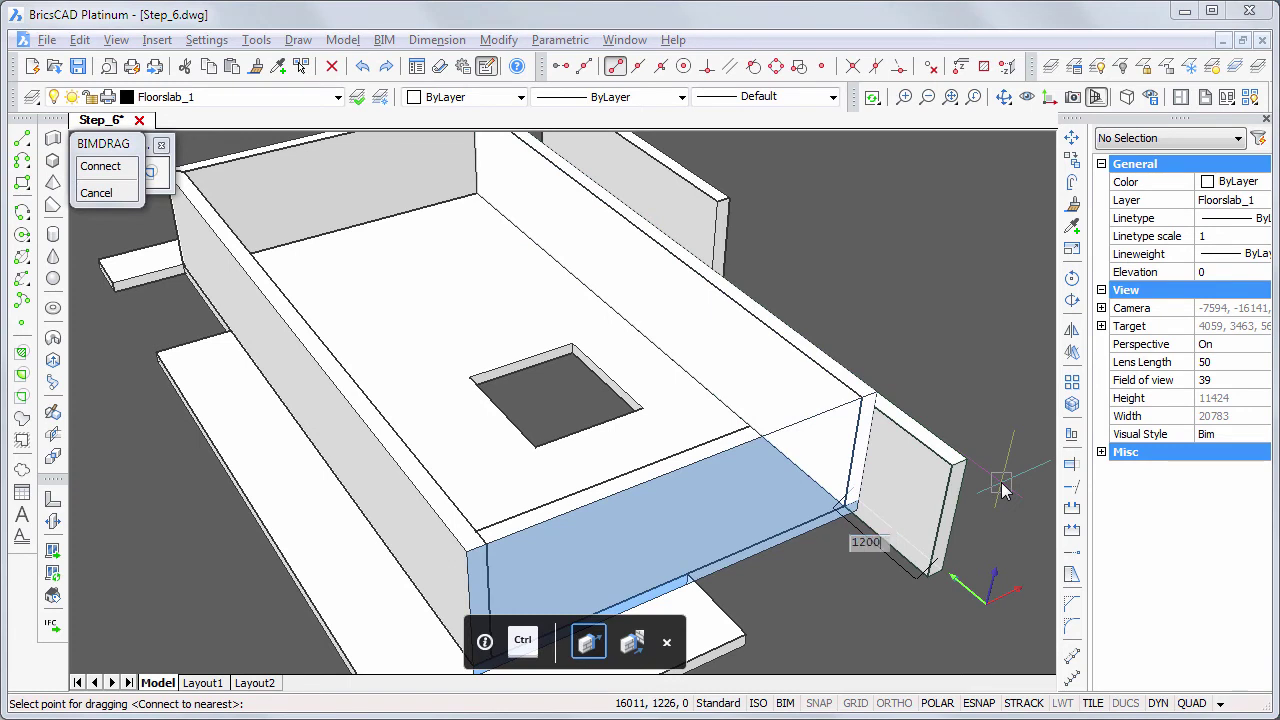
left_click(1004, 489)
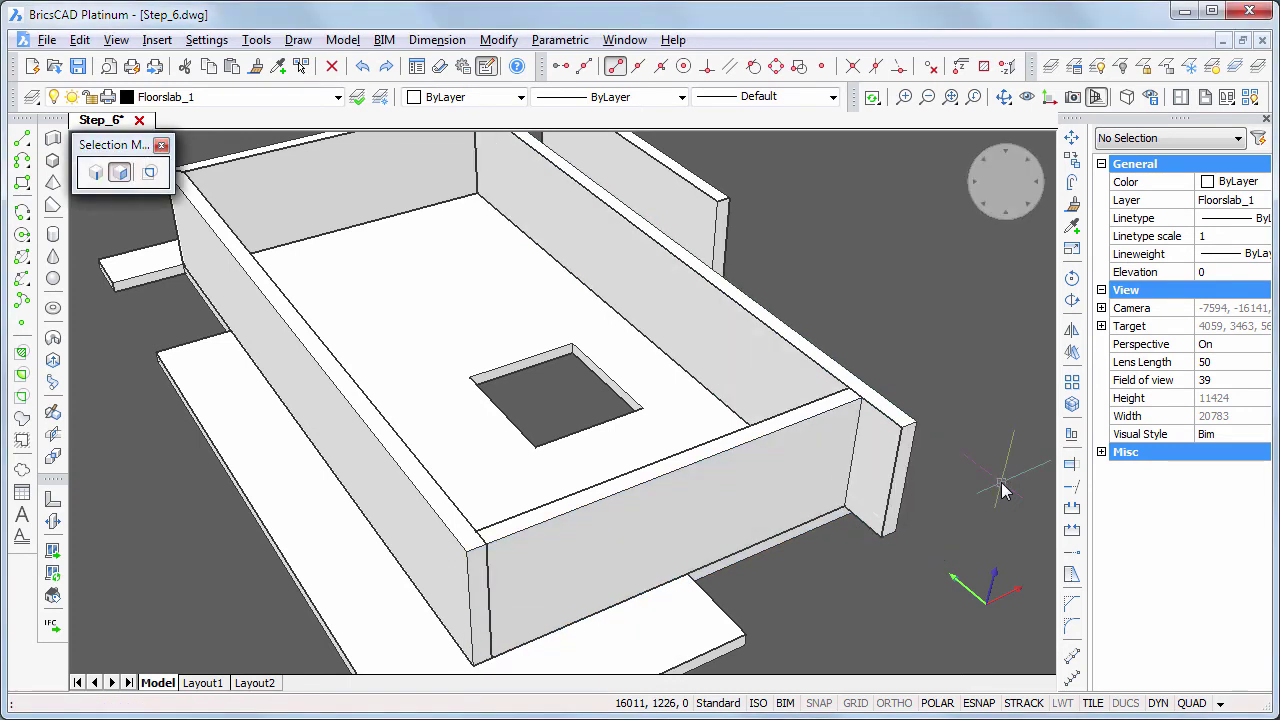
left_click(480, 601)
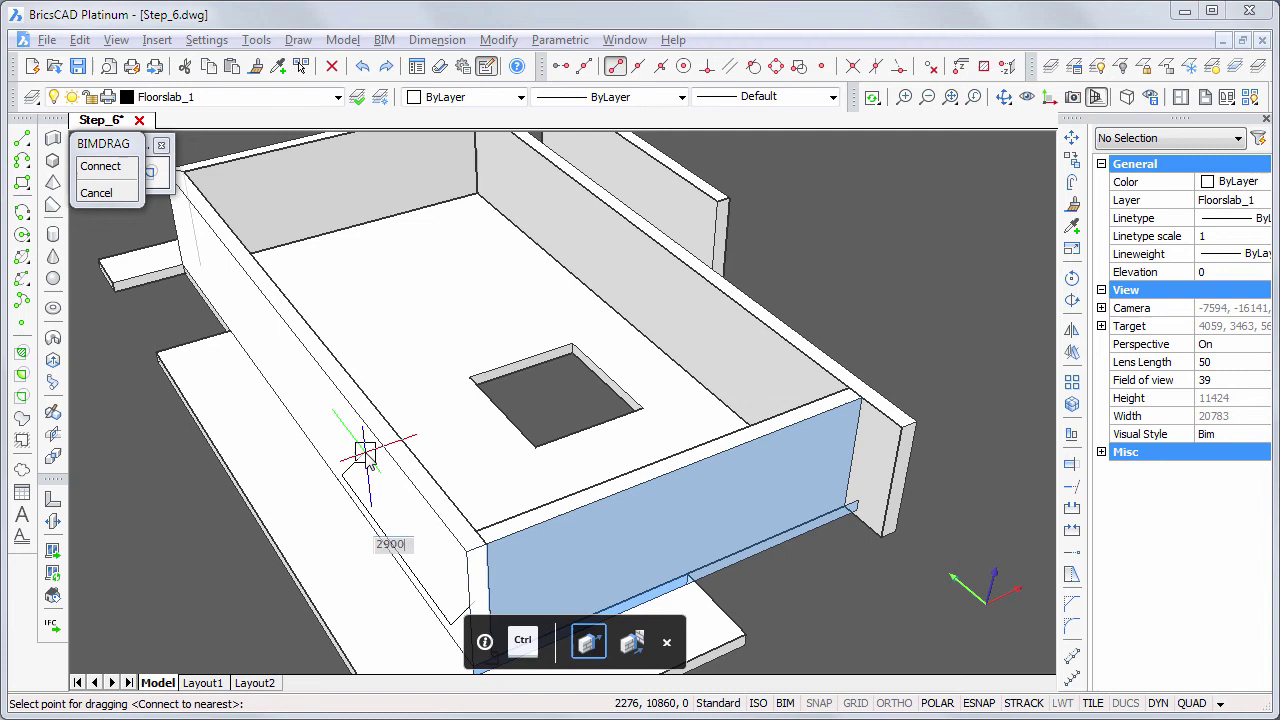
left_click(365, 452)
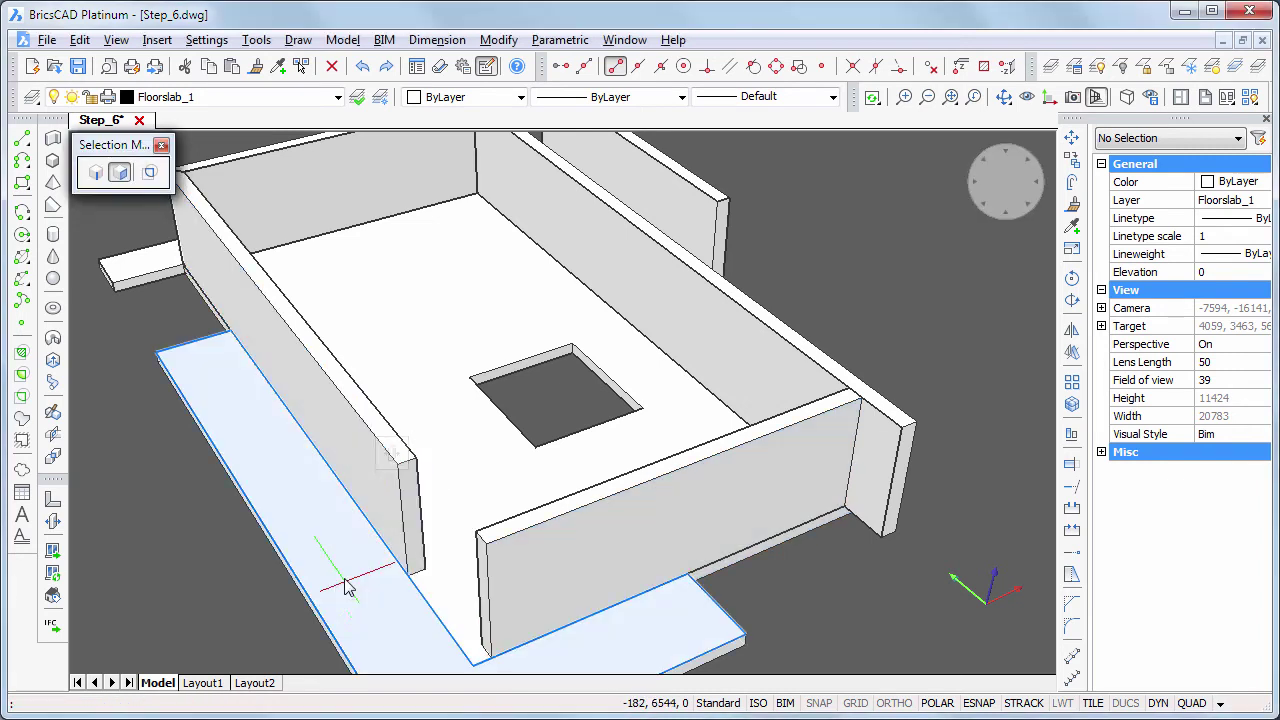
Drag the left wall's end face by 4700
left_click(505, 592)
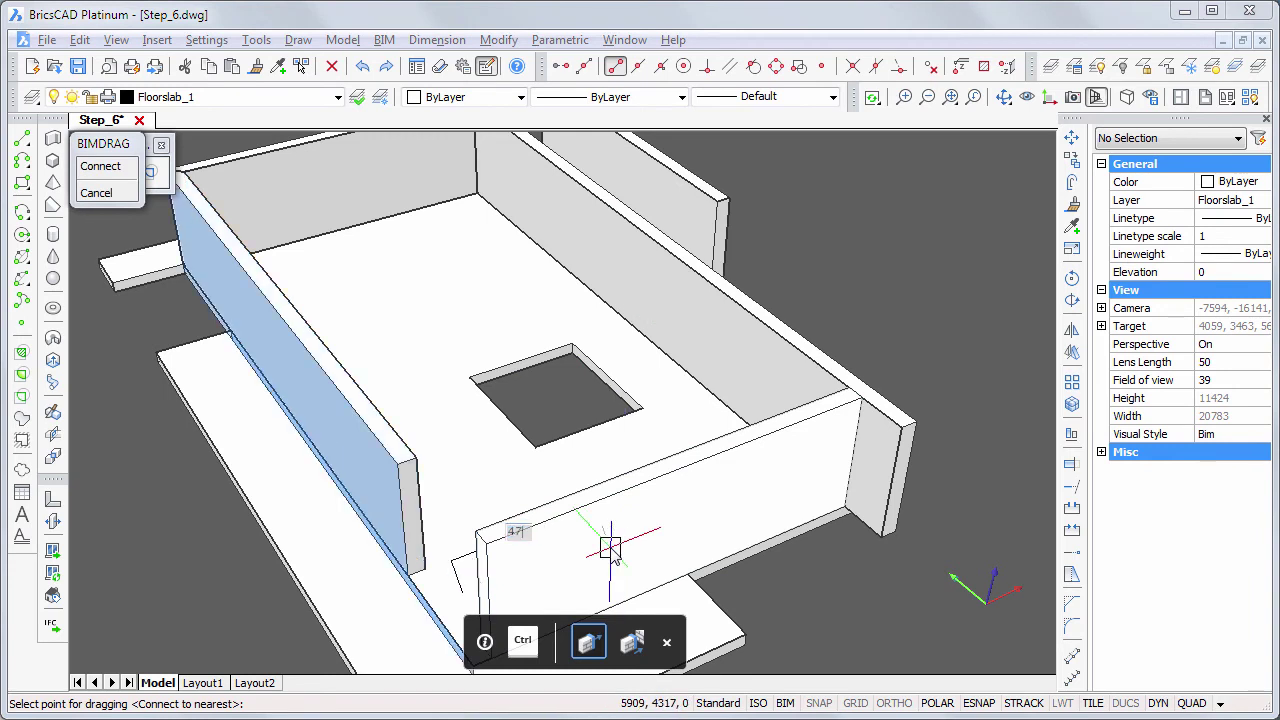
key("Return")
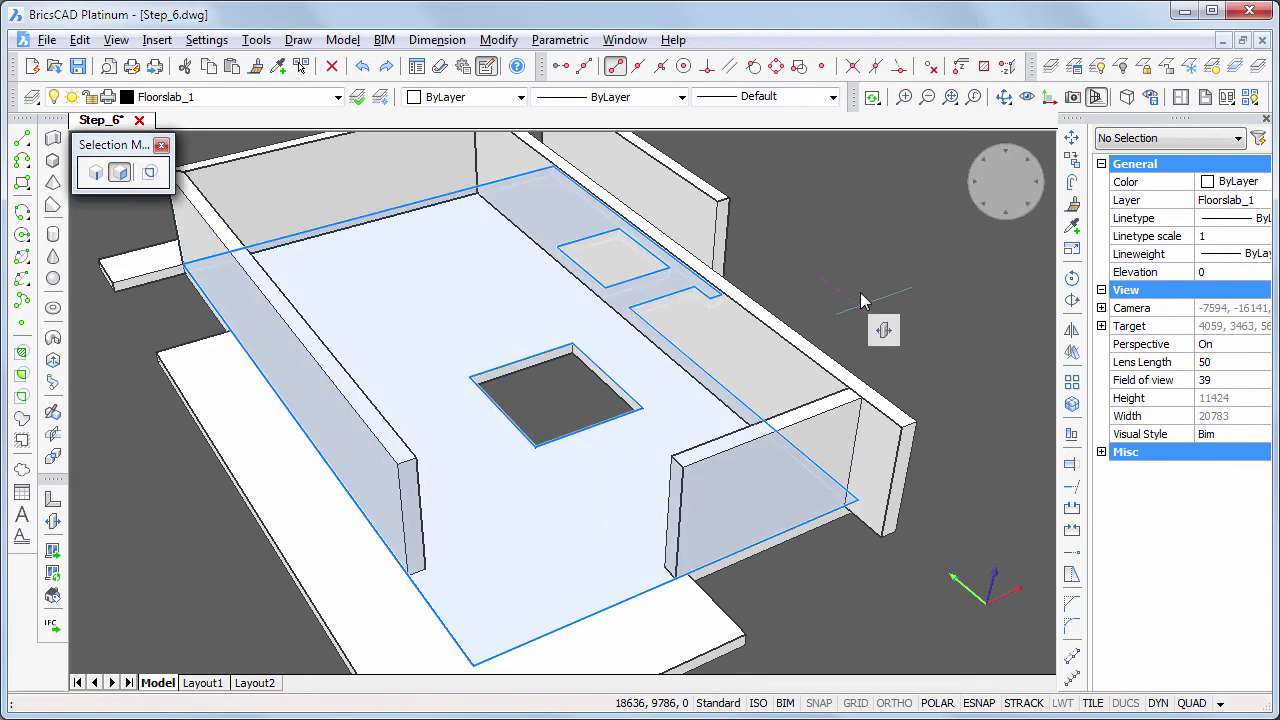
middle_click_drag(914, 277, 391, 449, "shift")
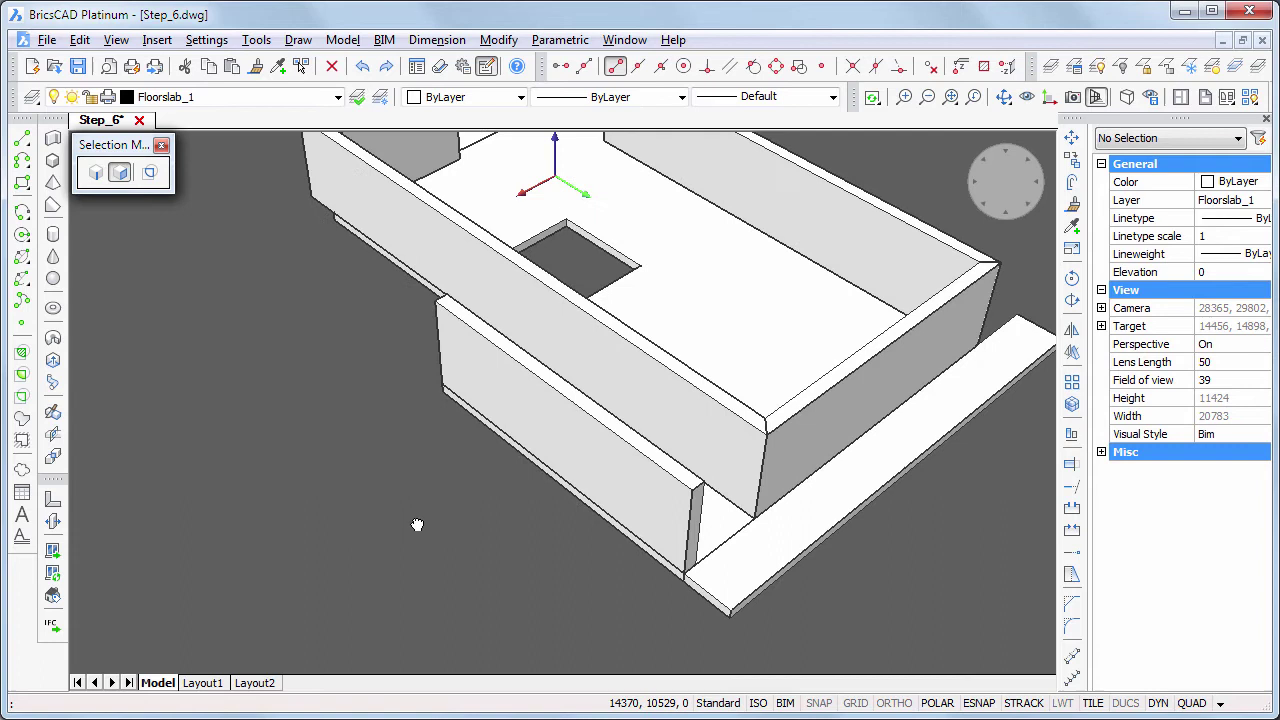
middle_click_drag(417, 525, 343, 462)
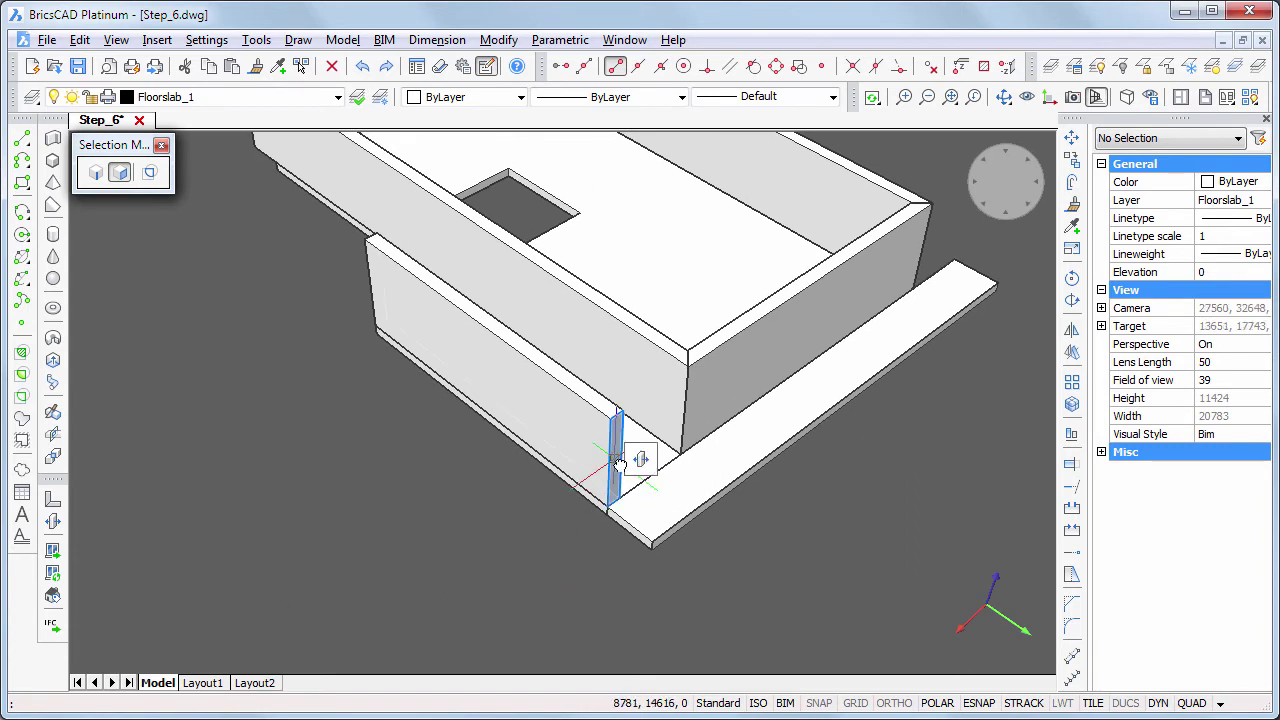
Drag the wall's end face to meet the floor slab corner
left_click(619, 462)
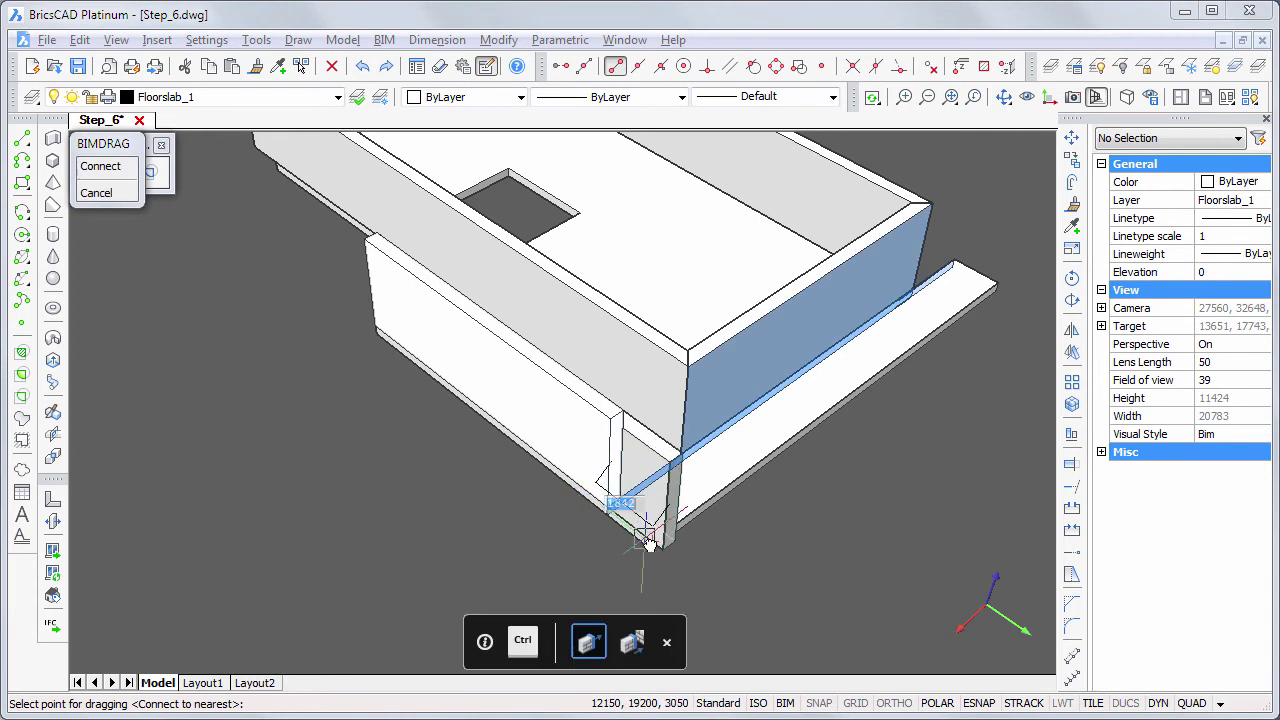
left_click(647, 537)
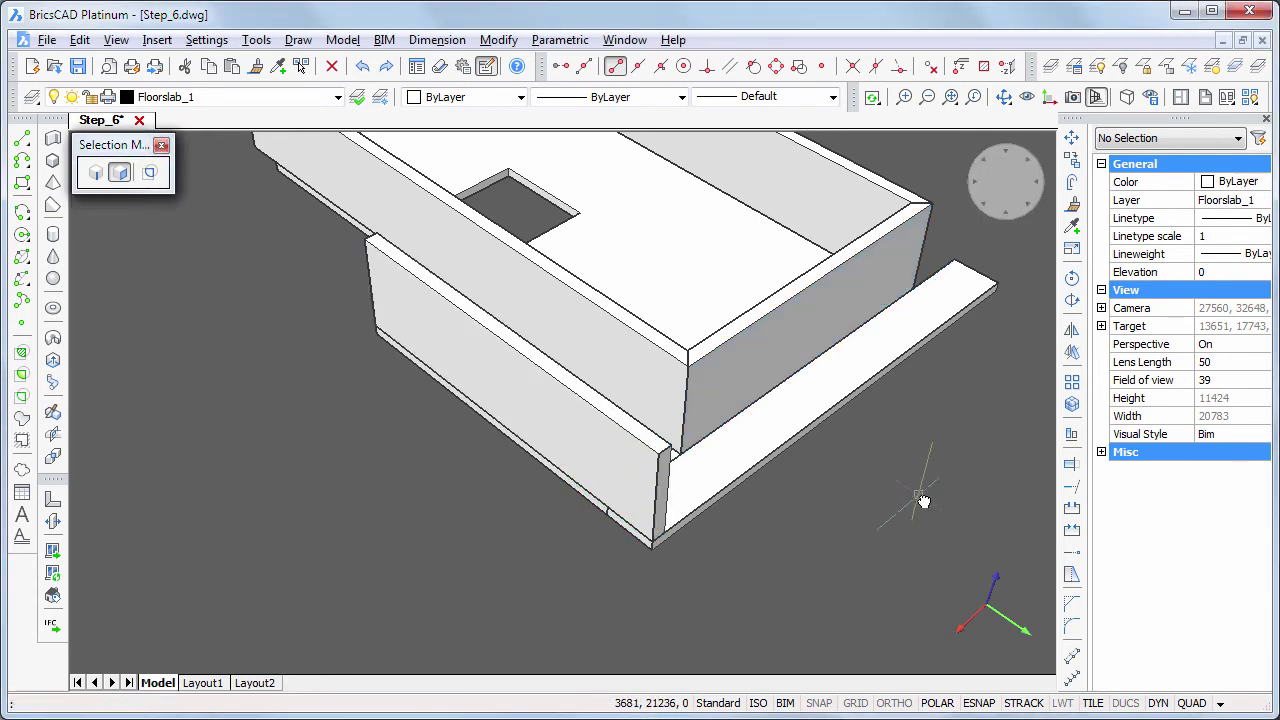
middle_click_drag(937, 527, 391, 506, "shift")
Extrude the short slab's front face into a thin strip solid
scroll(383, 434, "up", 3)
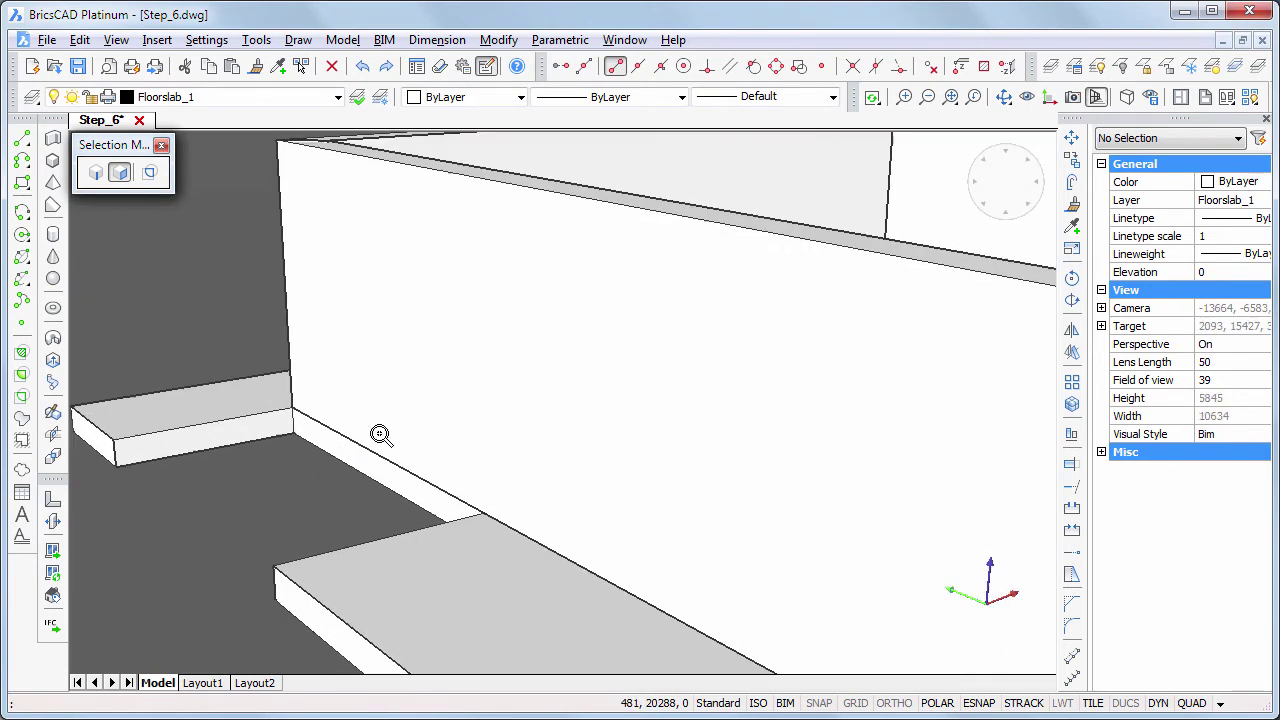
middle_click_drag(383, 434, 423, 477)
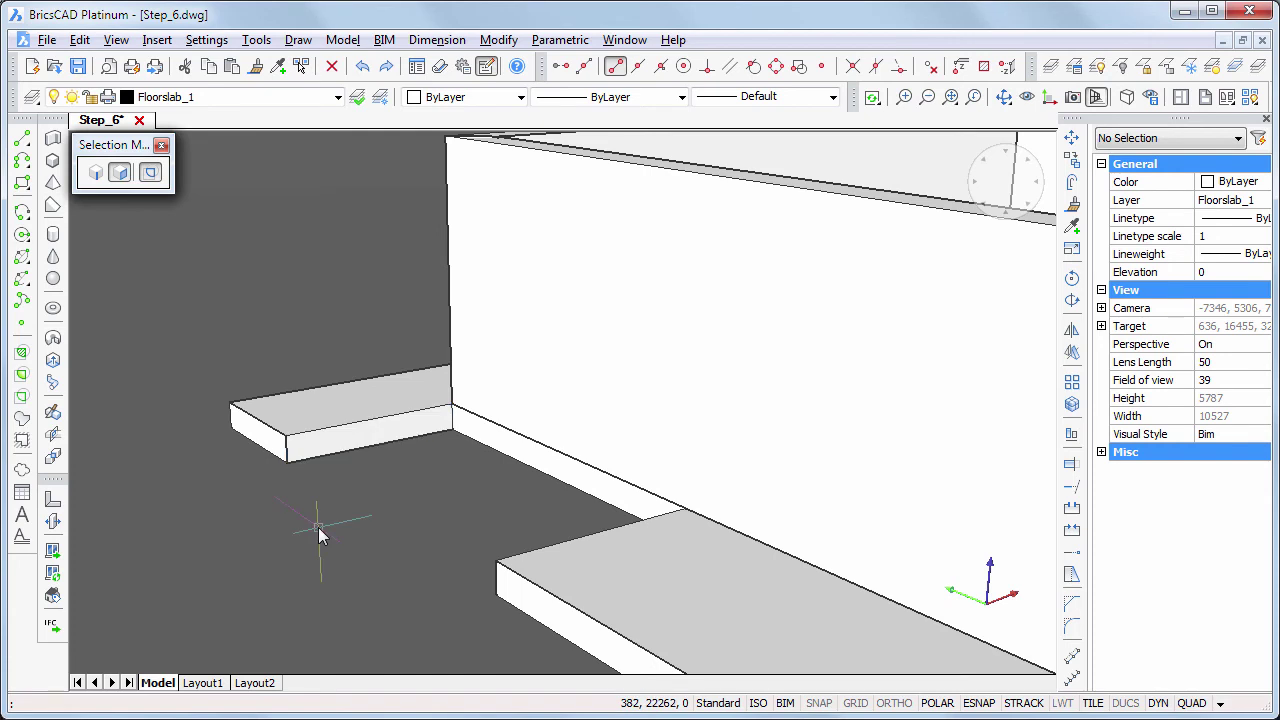
left_click(337, 449)
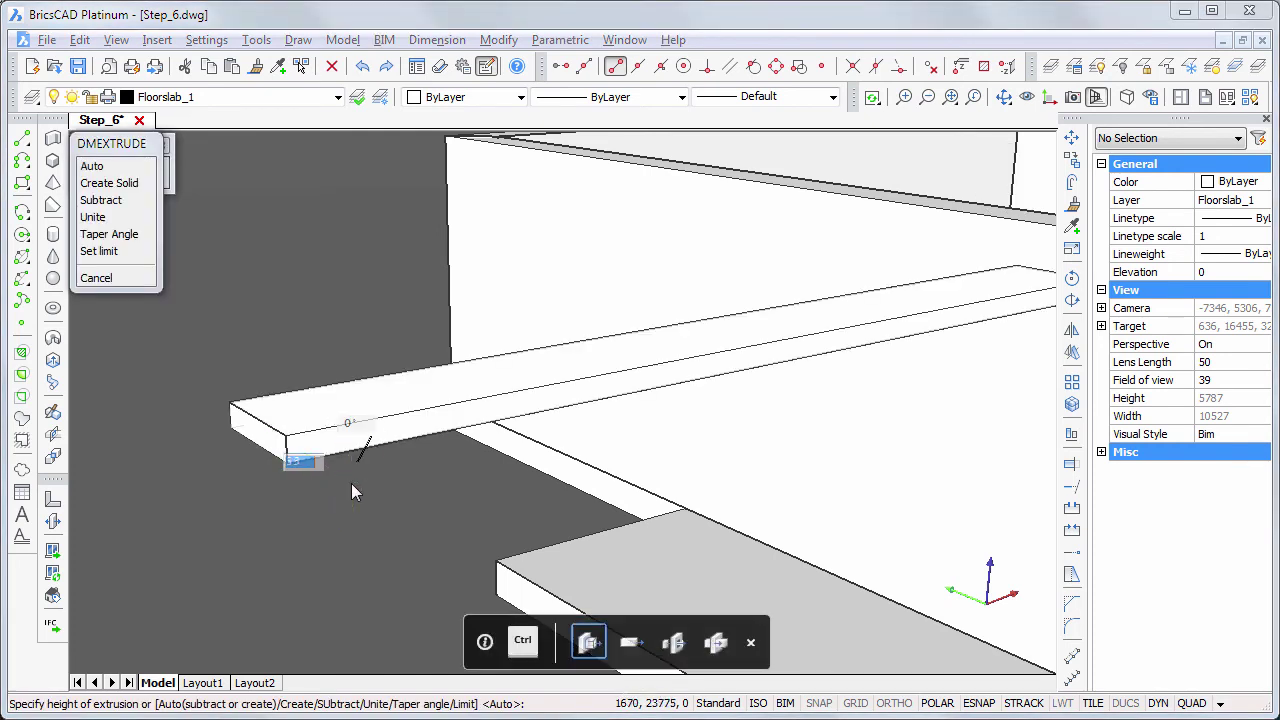
left_click(357, 540)
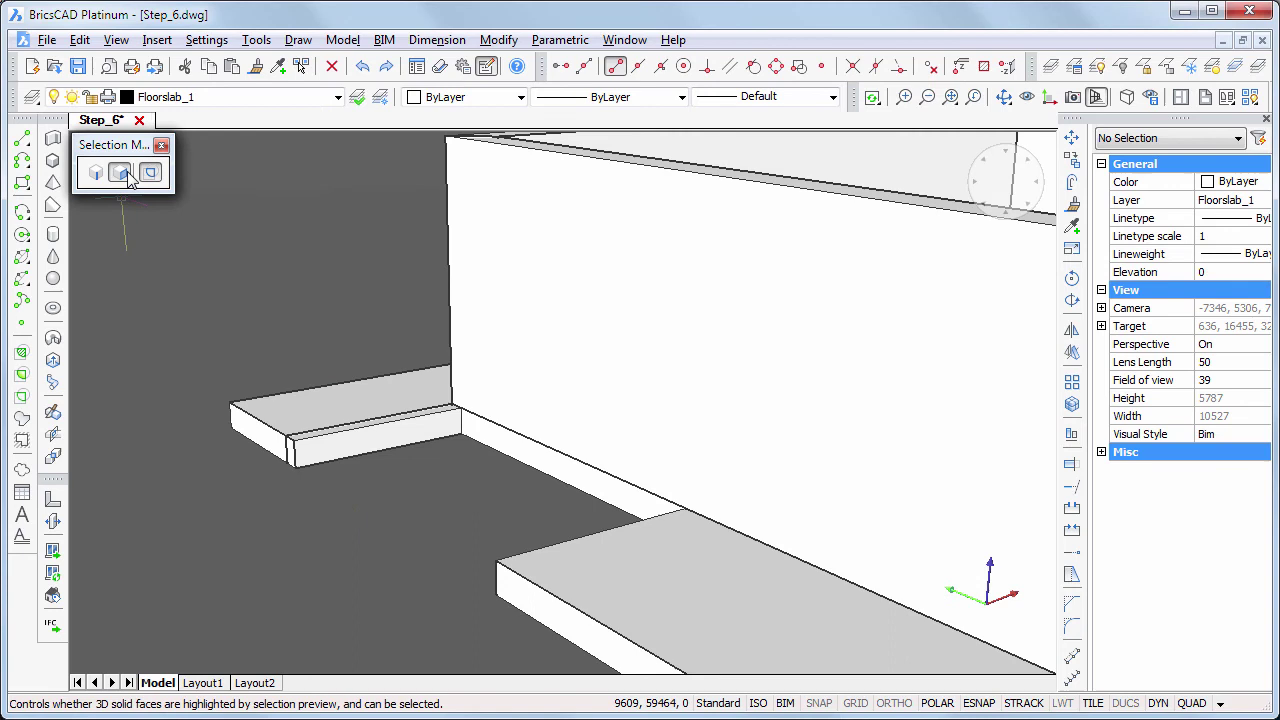
Select the floor slab and the new strip to check them, then clear the selection
left_click(274, 390)
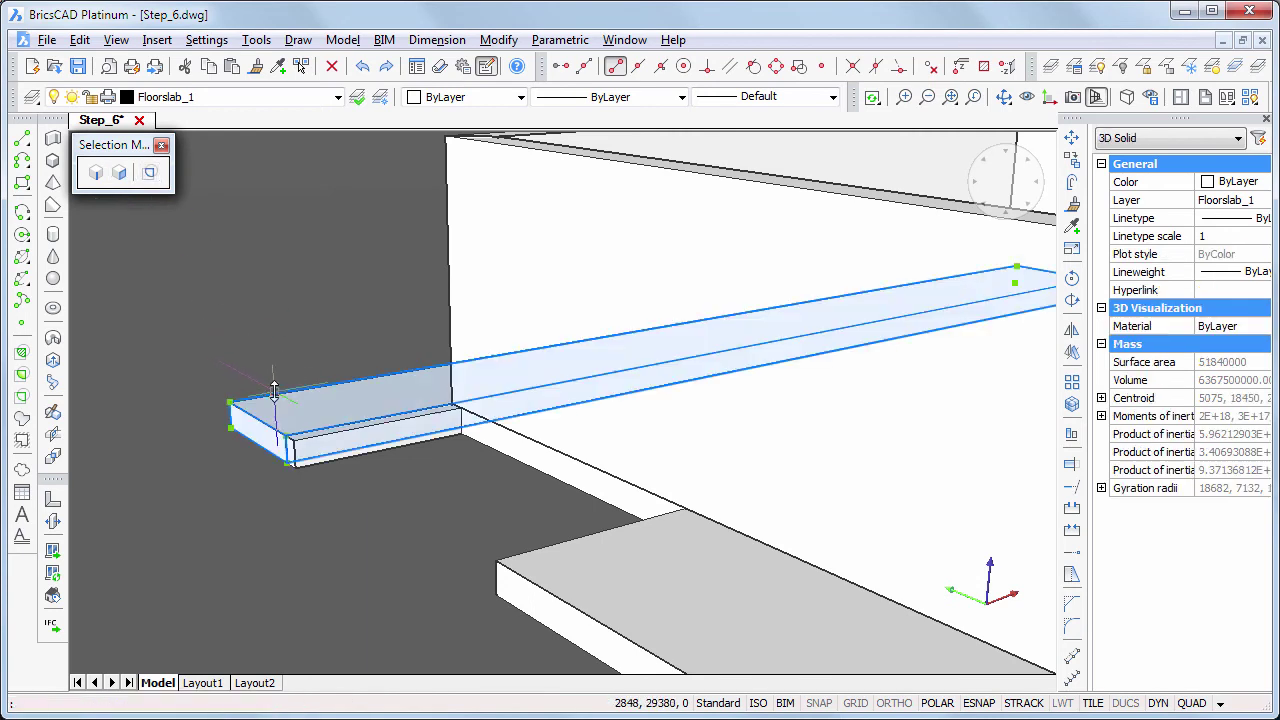
left_click(330, 441)
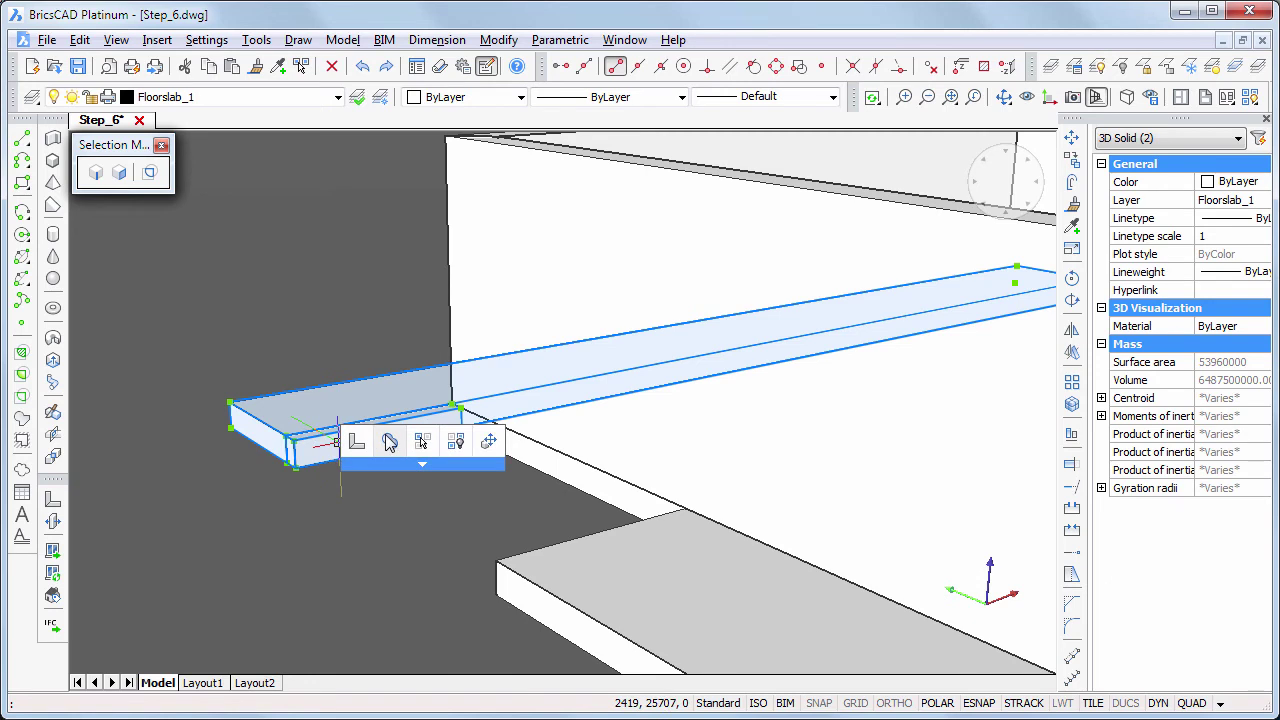
key("Escape")
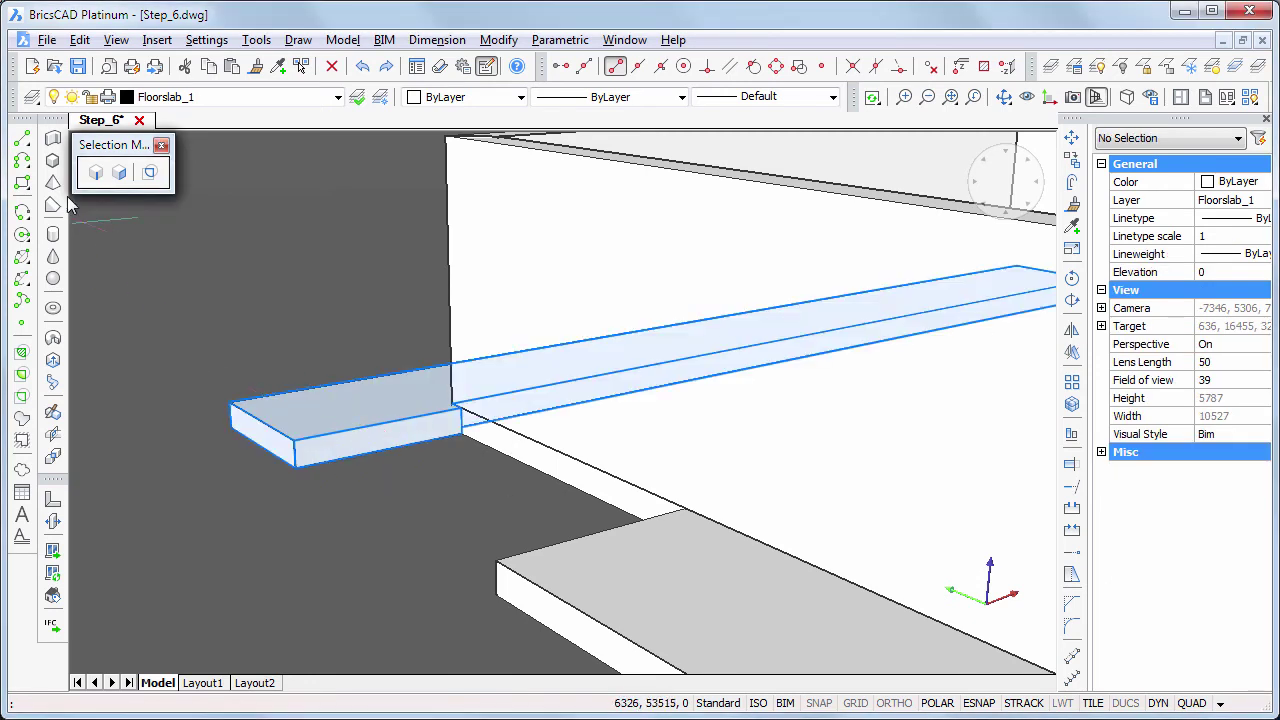
Draw a 400-long polysolid wall from the slab corner, flipping its justification, and set its height
left_click(55, 140)
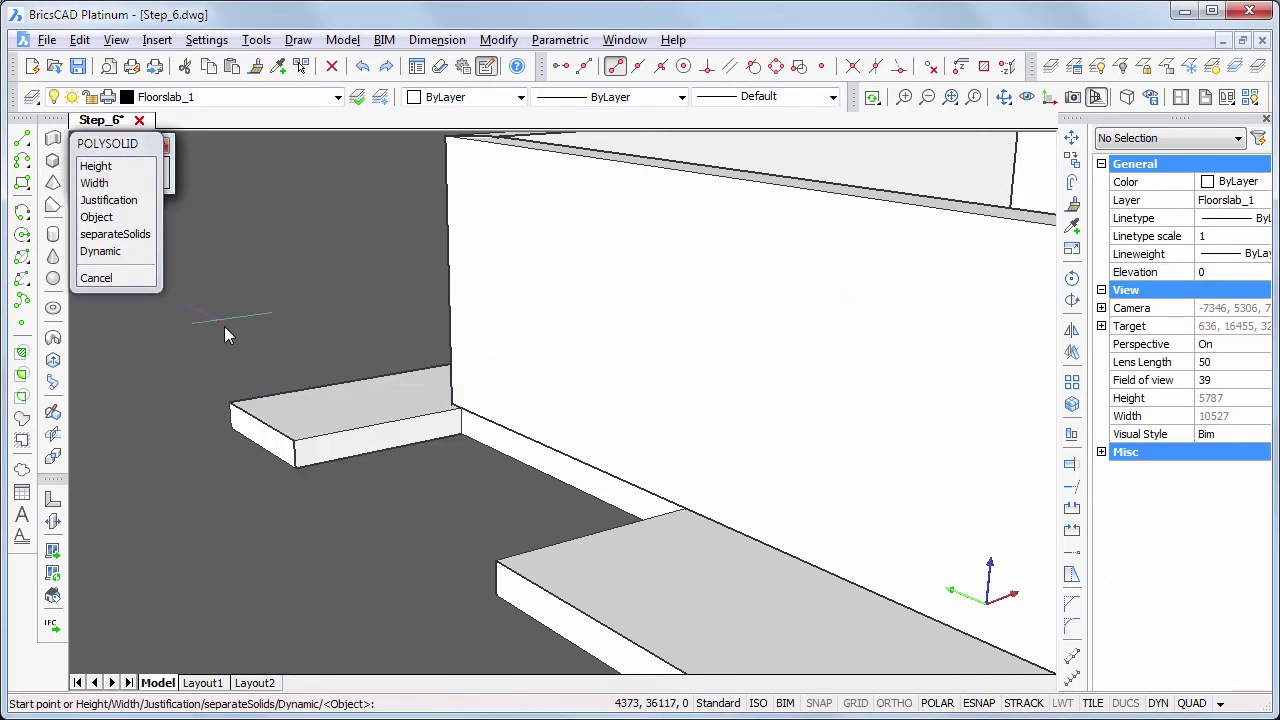
left_click(230, 402)
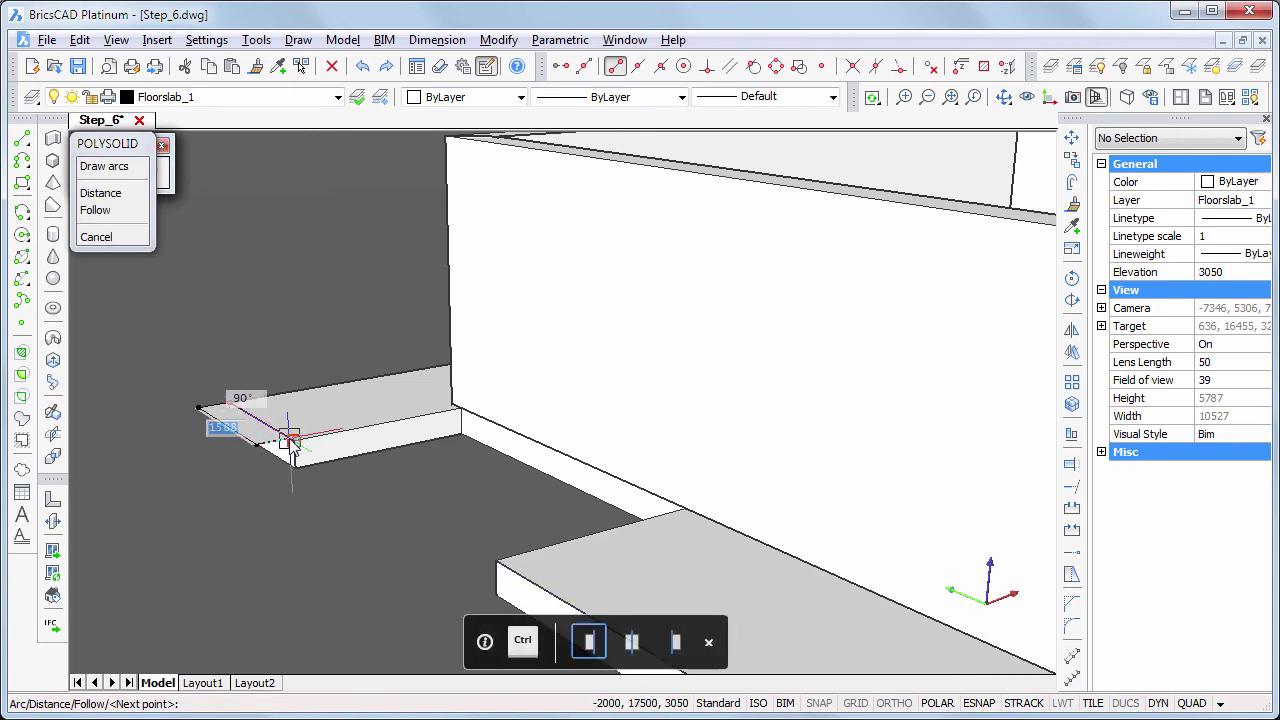
left_click(290, 440)
key("Return")
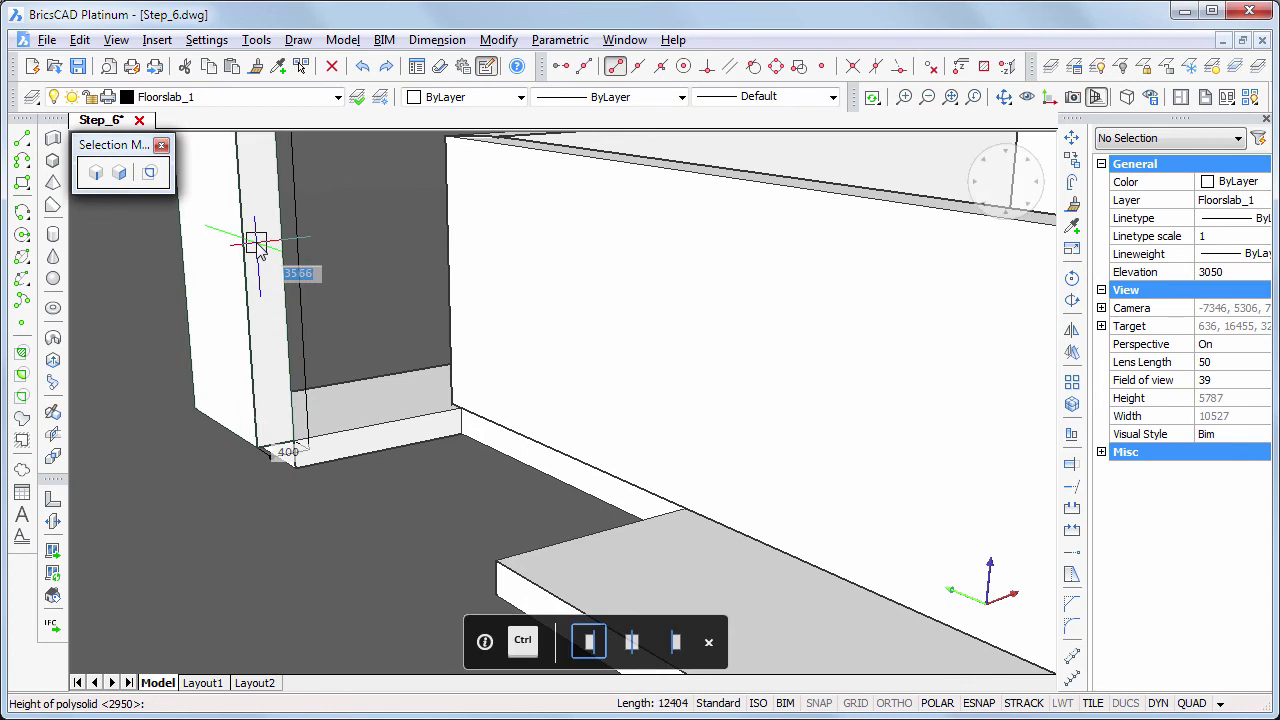
key("ctrl")
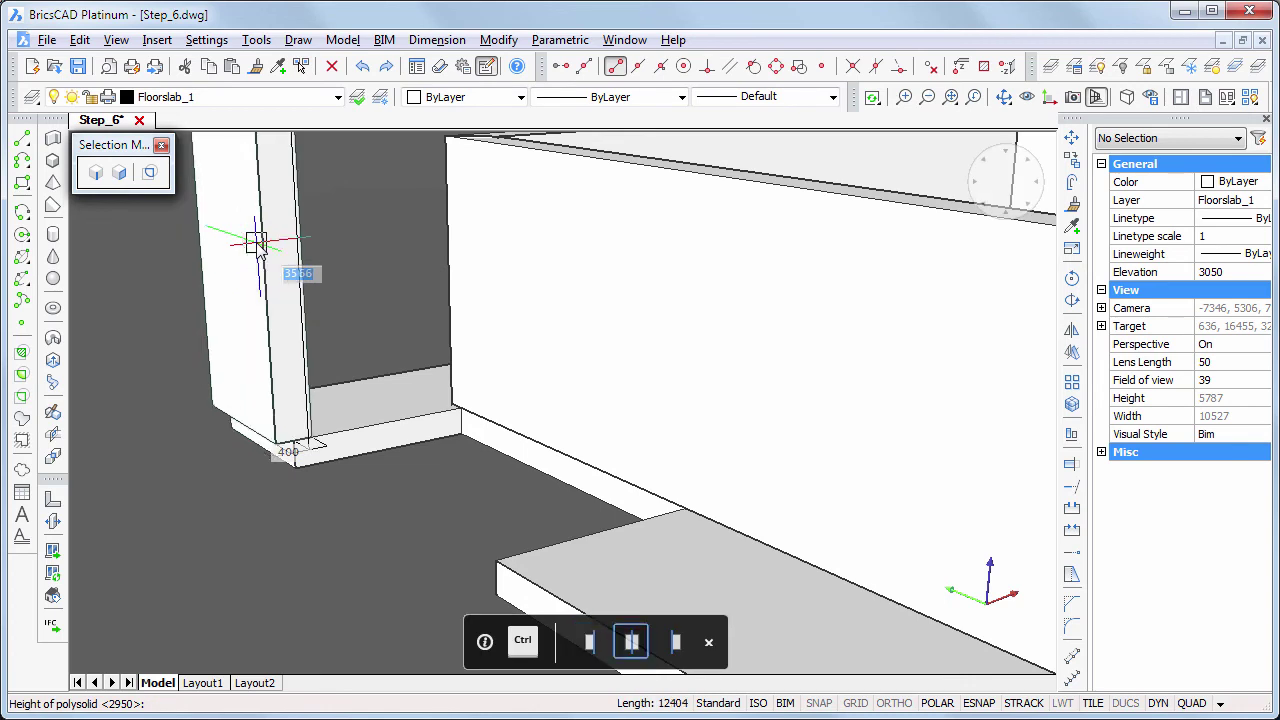
key("ctrl")
left_click(256, 245)
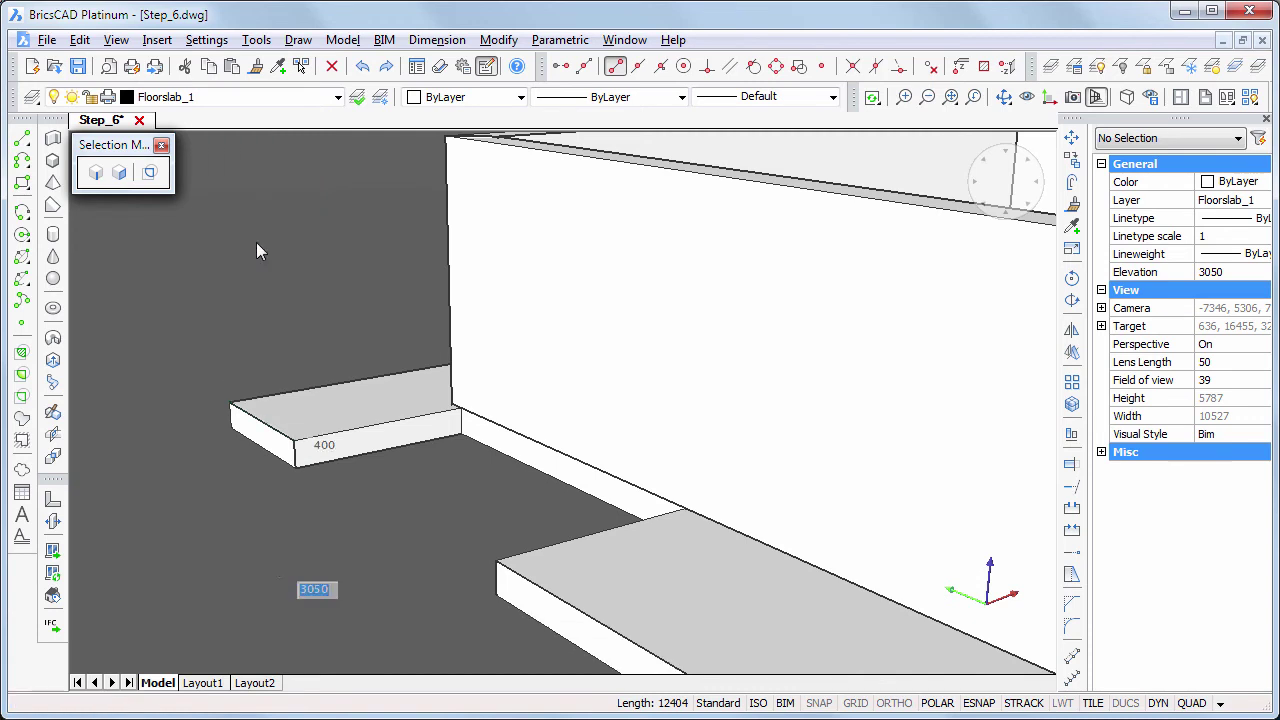
scroll(171, 486, "down", 3)
middle_click_drag(520, 571, 800, 500)
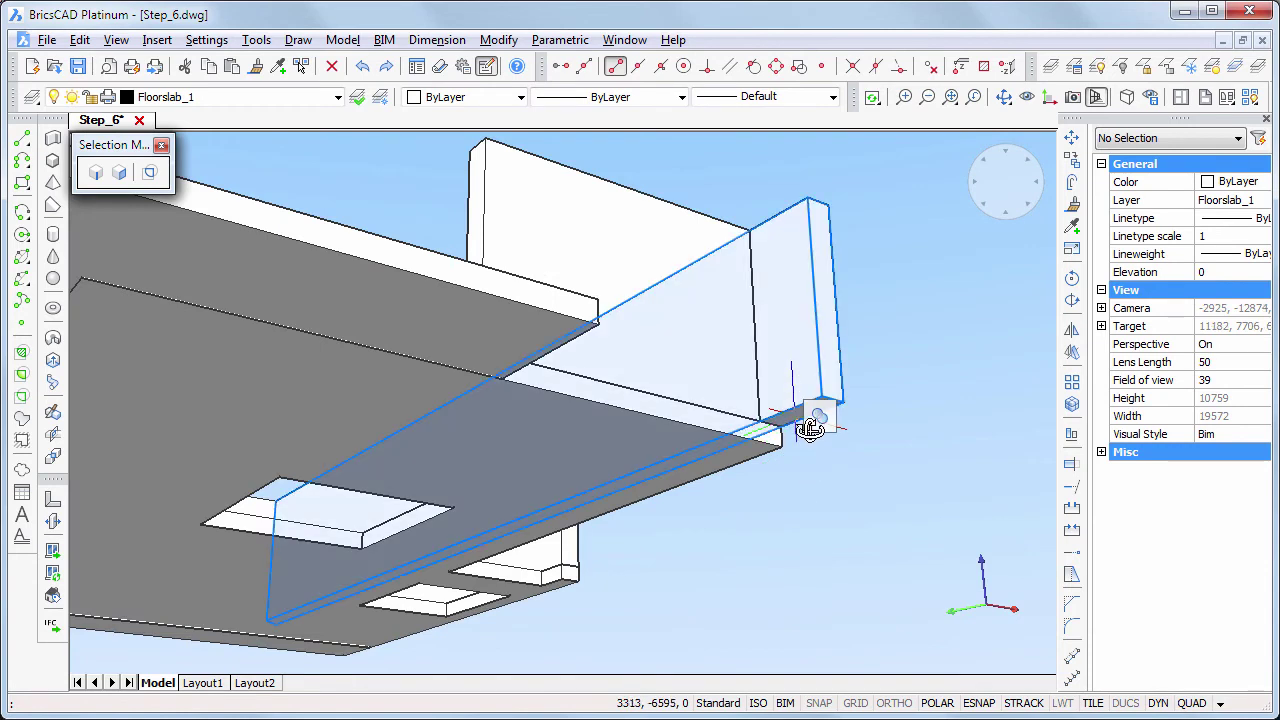
Turn on face selection and orbit to view the slab's underside
left_click(117, 174)
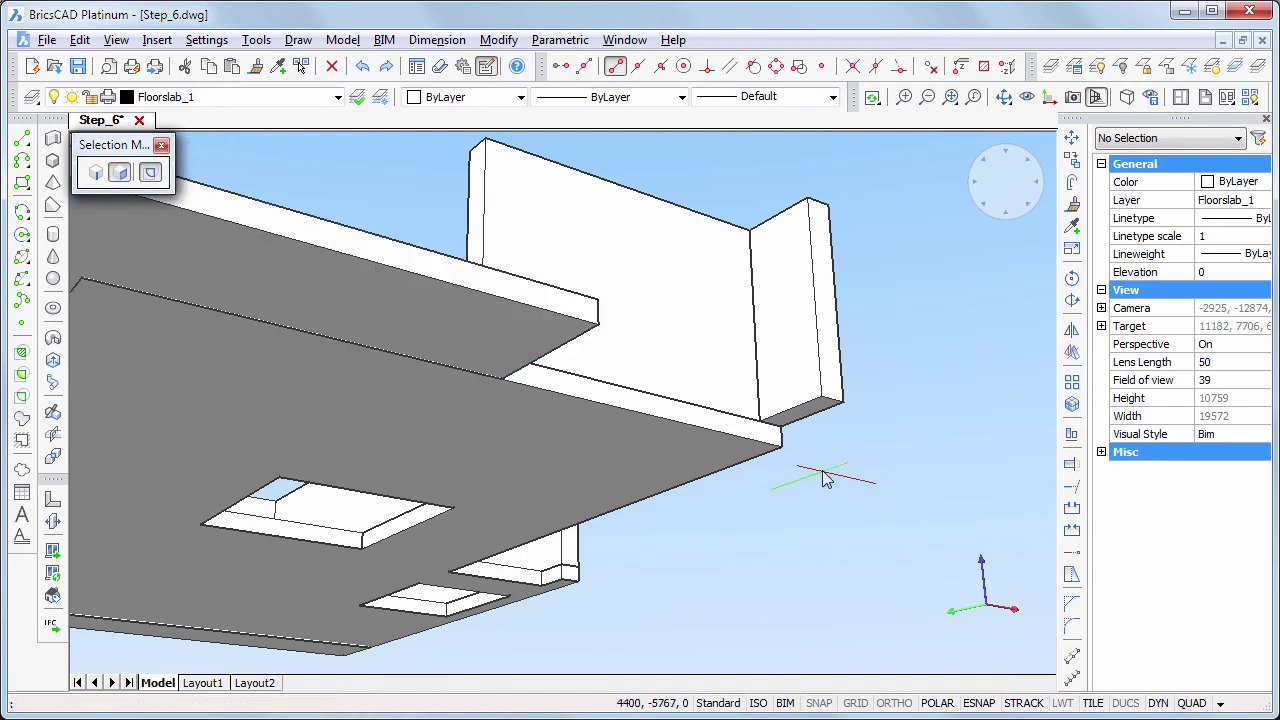
left_click(815, 418)
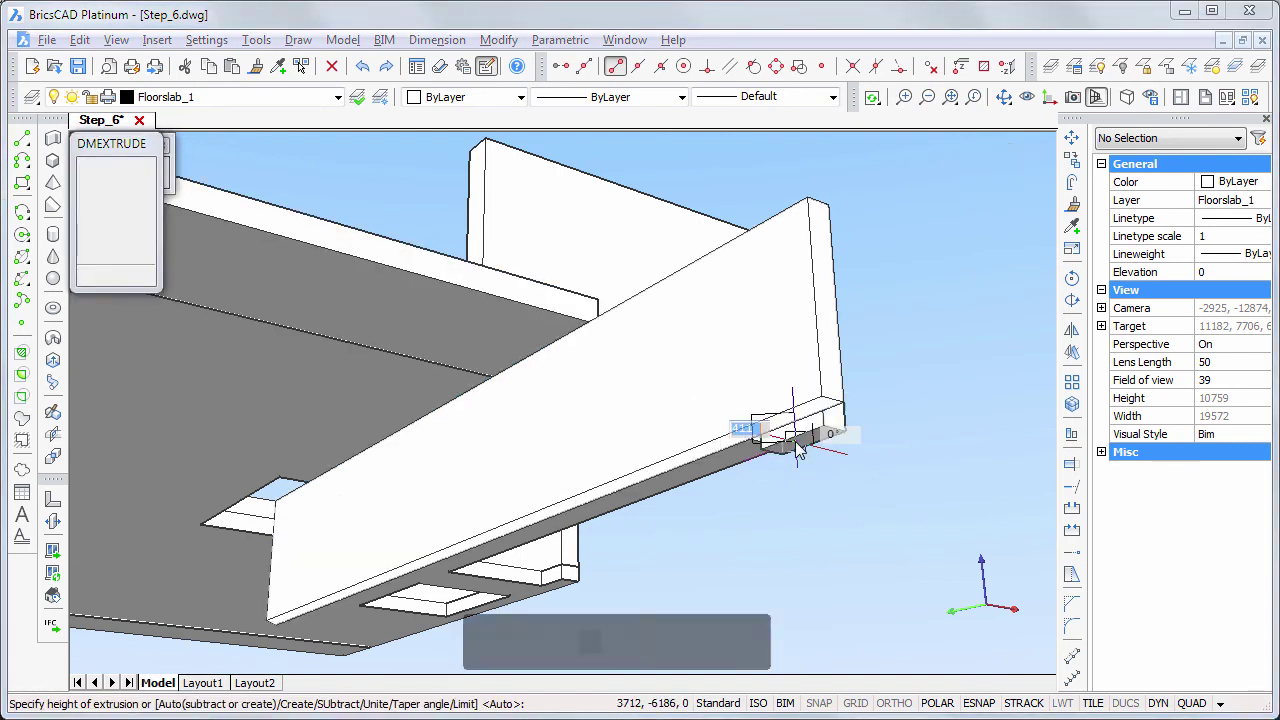
key("Escape")
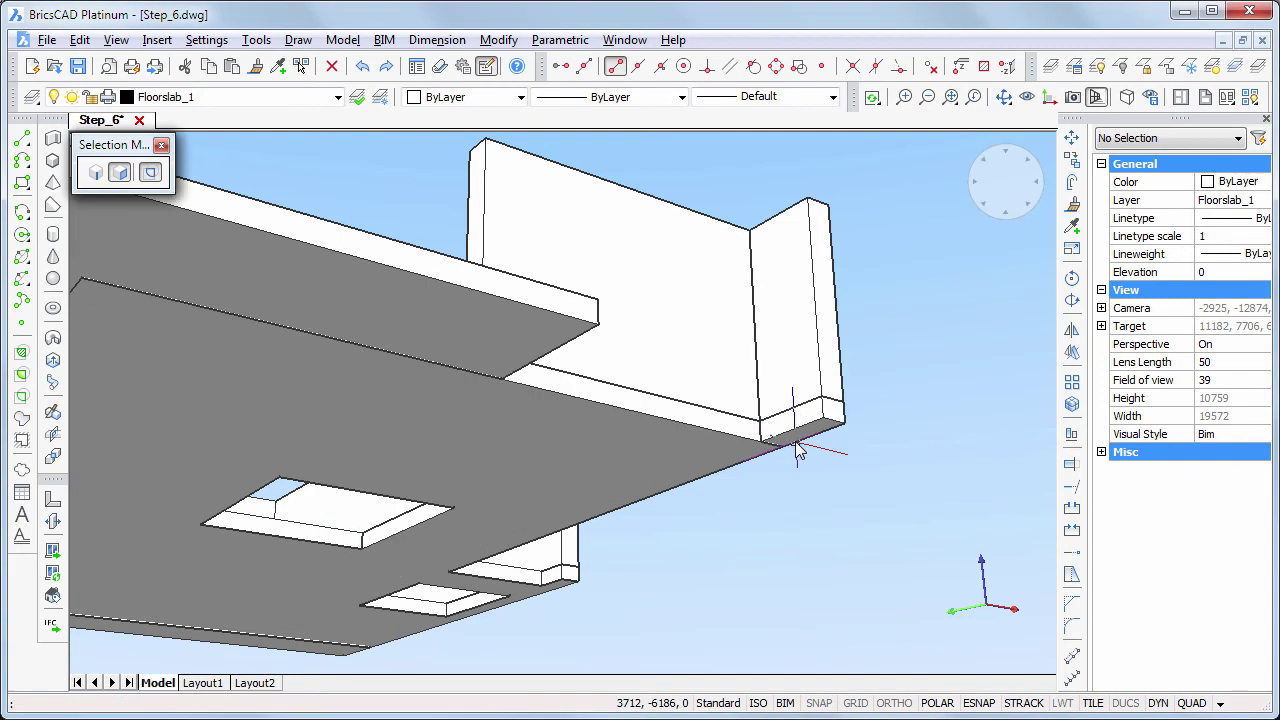
middle_click_drag(920, 283, 886, 466, "shift")
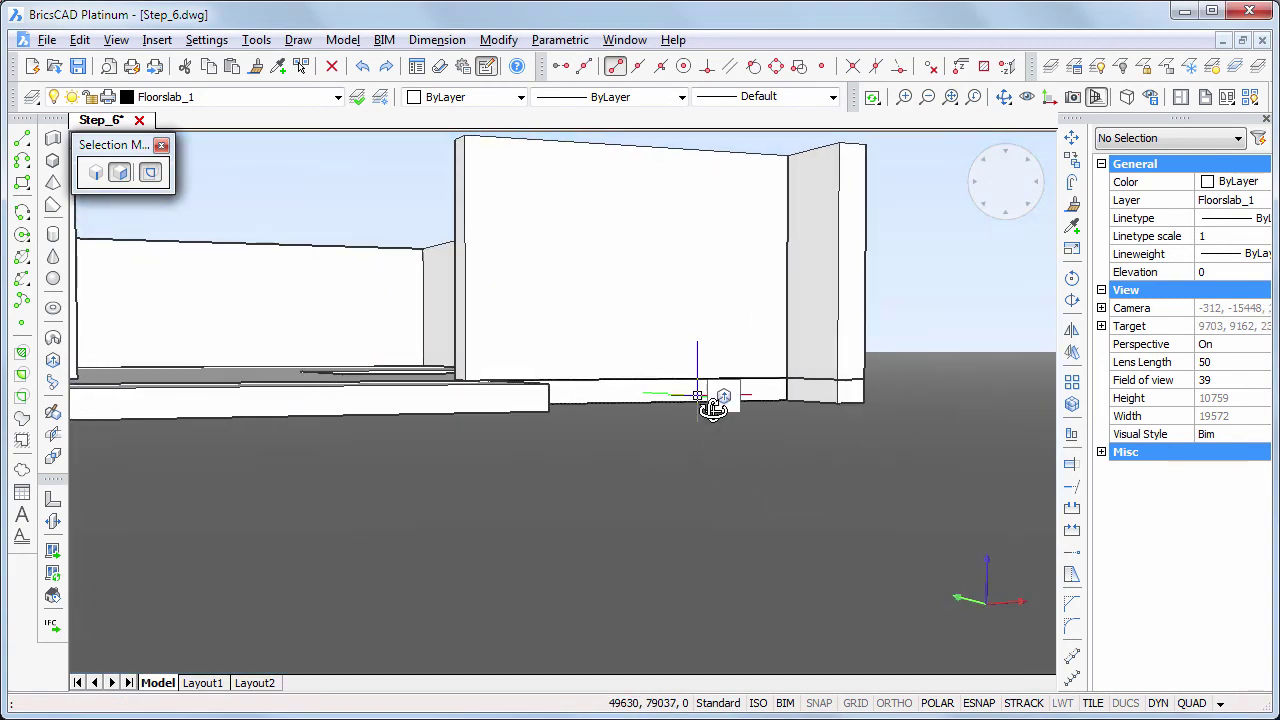
middle_click_drag(712, 408, 716, 330, "shift")
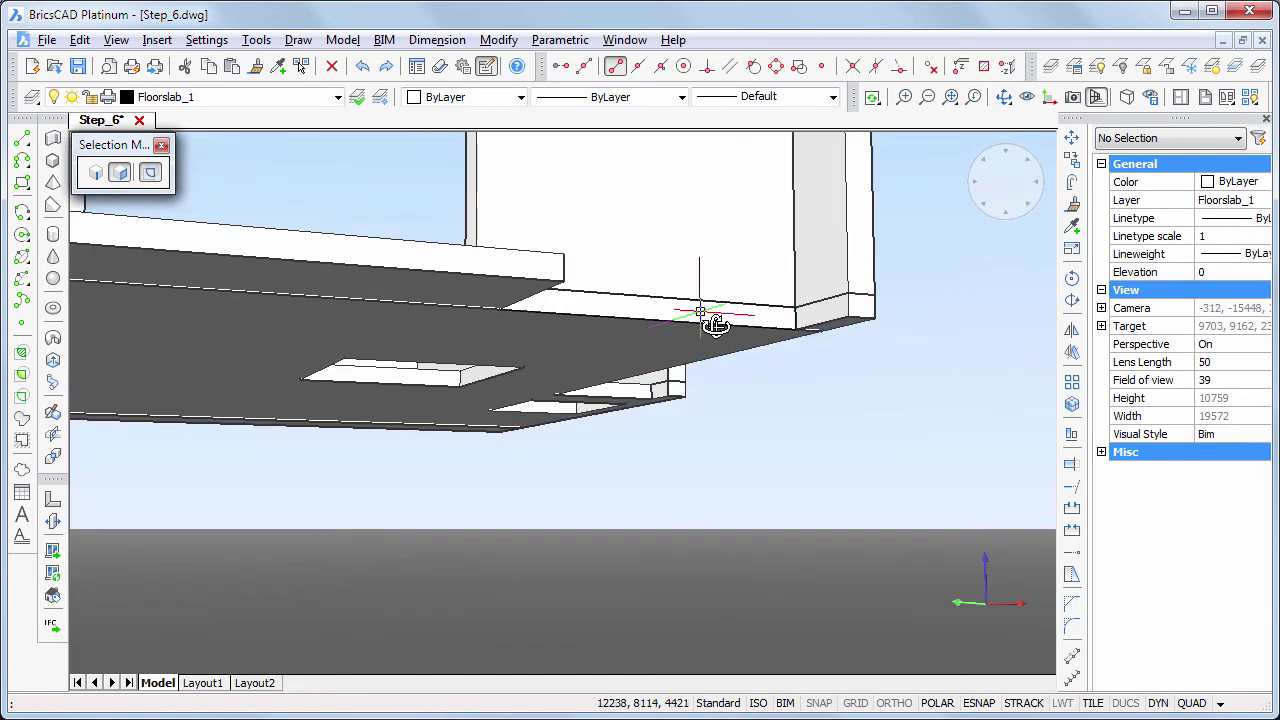
Extrude the slab's edge face by 600 beneath the end wall
left_click(712, 328)
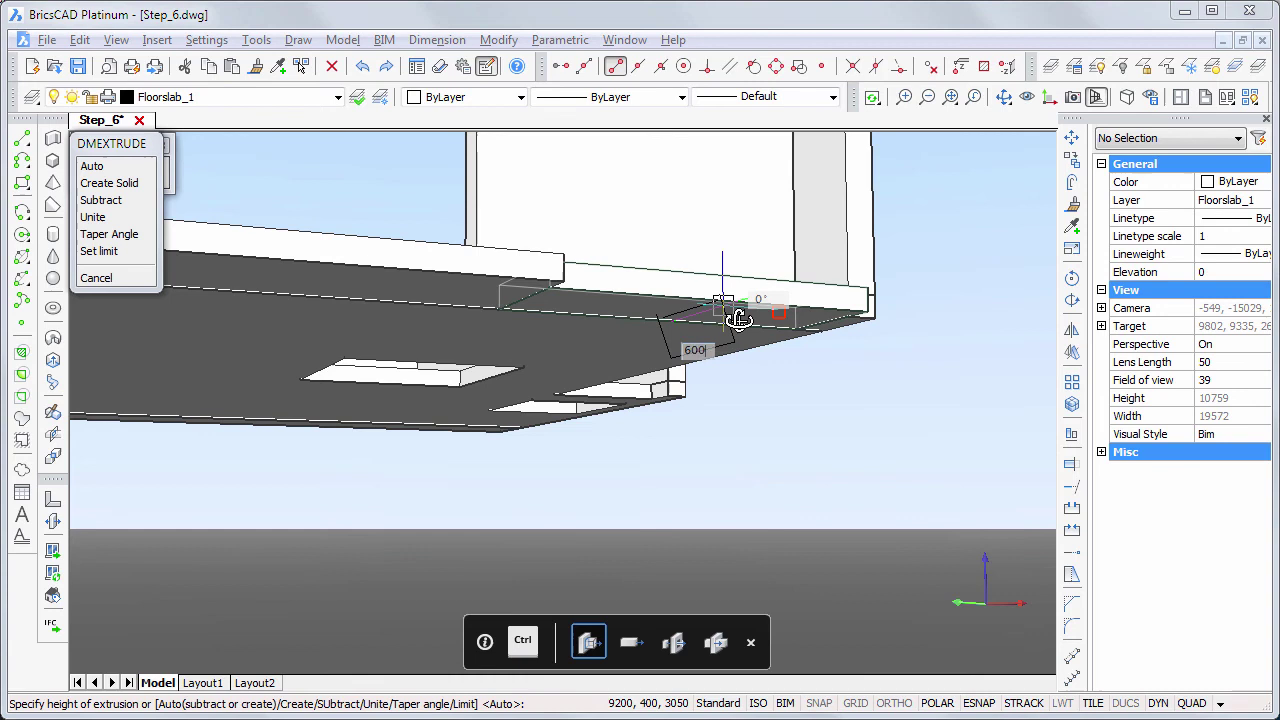
type("600")
key("Return")
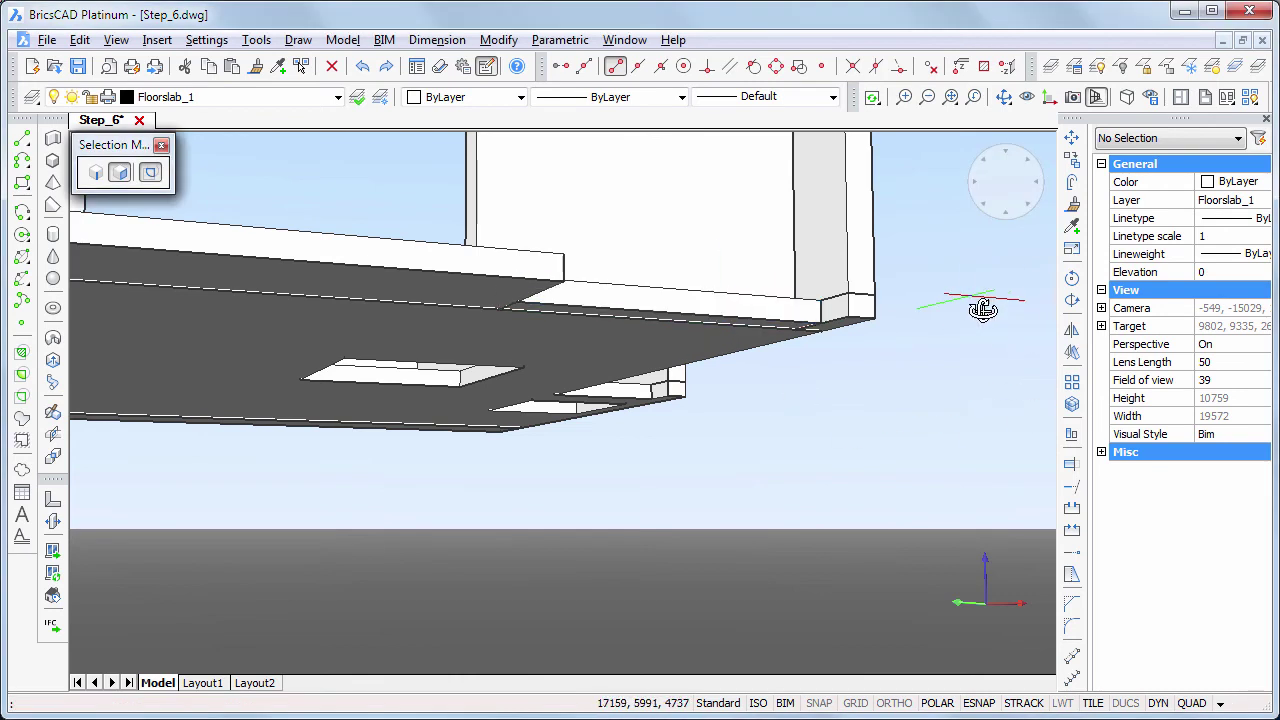
middle_click_drag(984, 310, 966, 350, "shift")
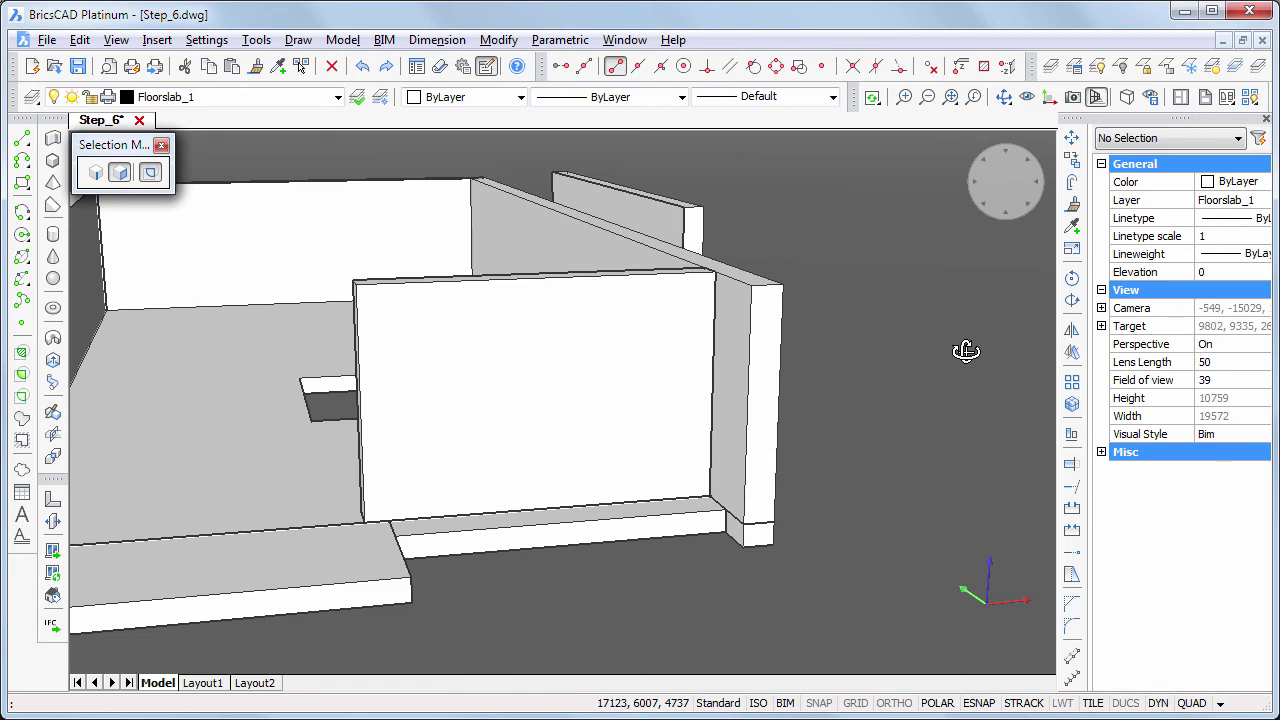
scroll(975, 350, "up", 2)
scroll(523, 500, "up", 3)
scroll(626, 428, "up", 2)
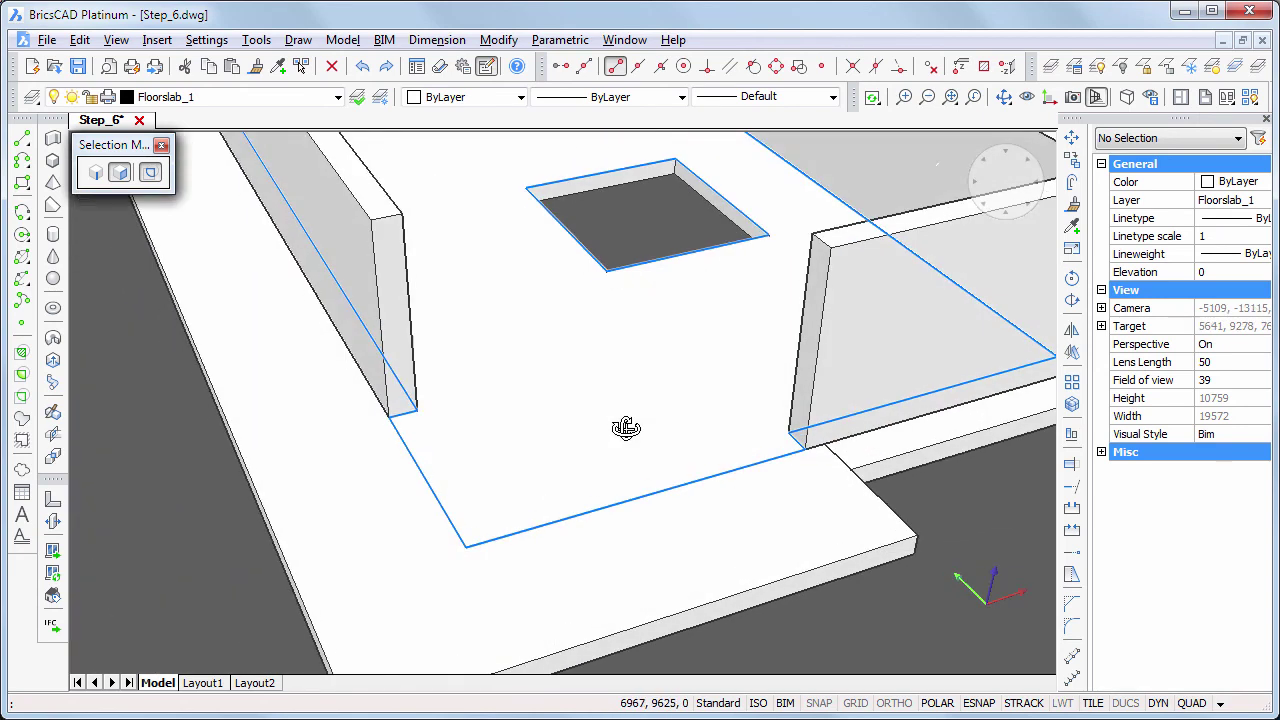
scroll(626, 428, "down", 3)
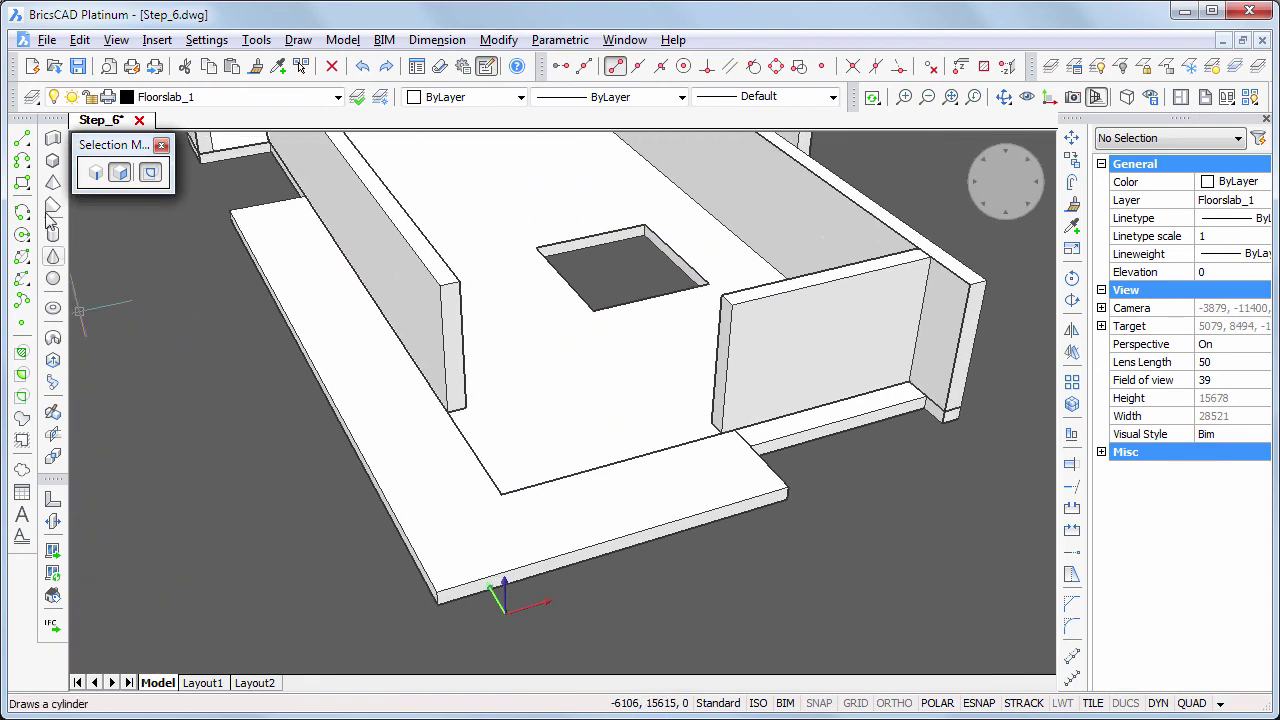
Draw a three-point polysolid sill along the slab edge, 200 high and 100 wide
left_click(54, 139)
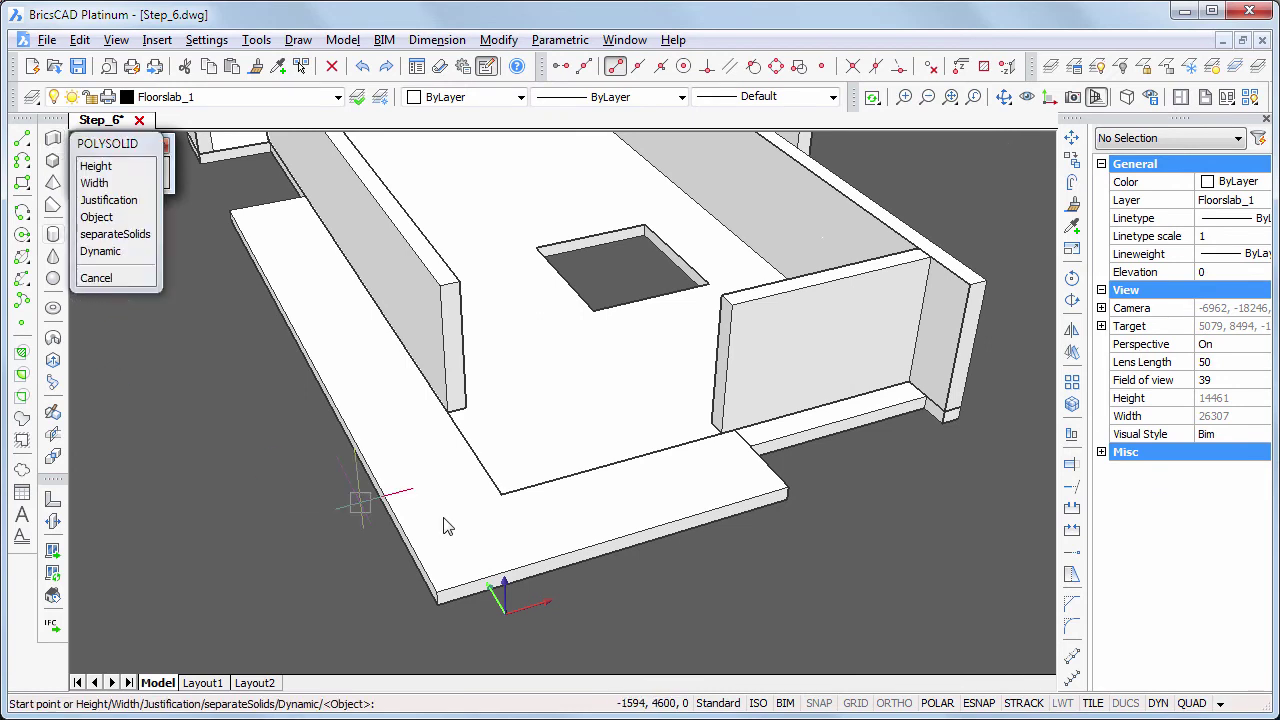
left_click(720, 435)
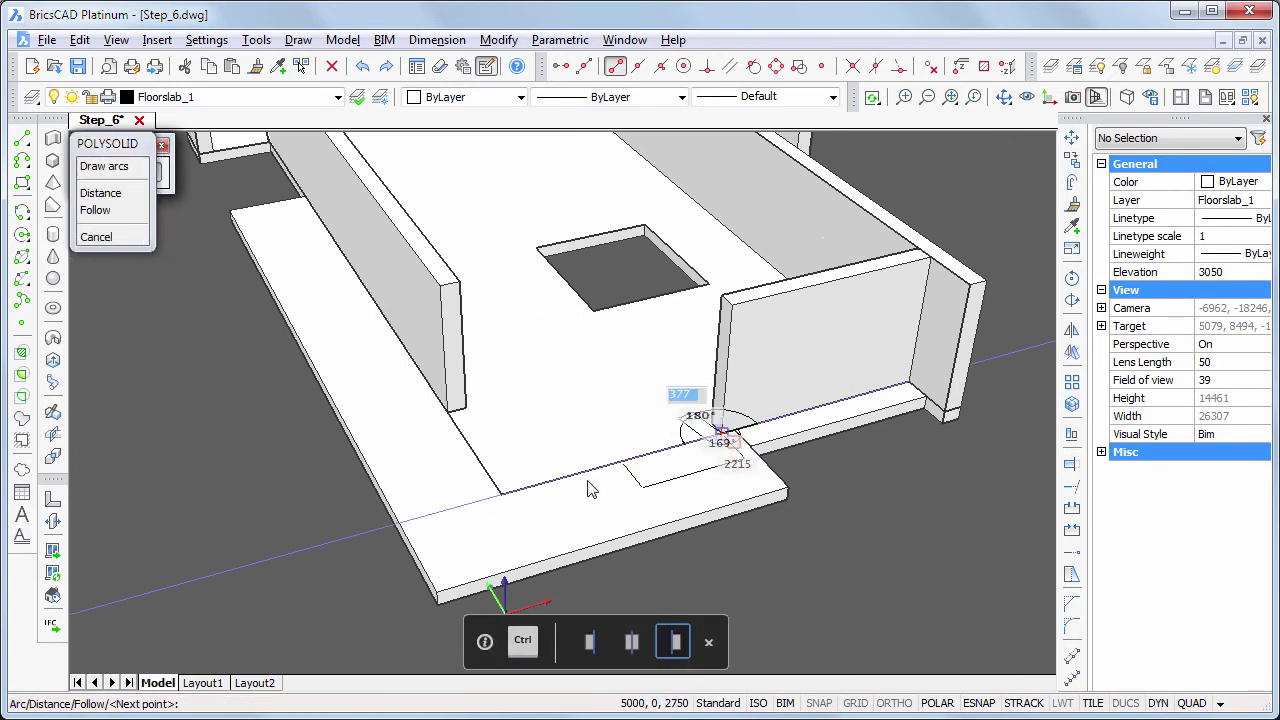
left_click(504, 496)
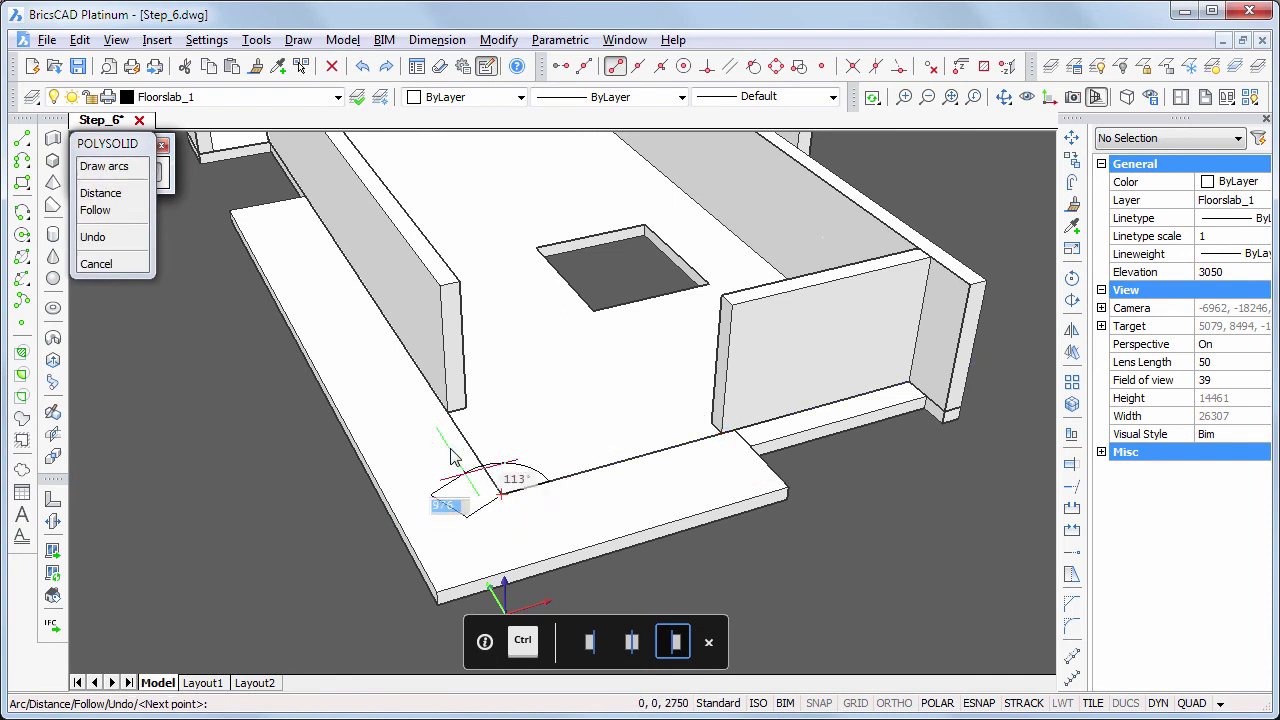
left_click(451, 410)
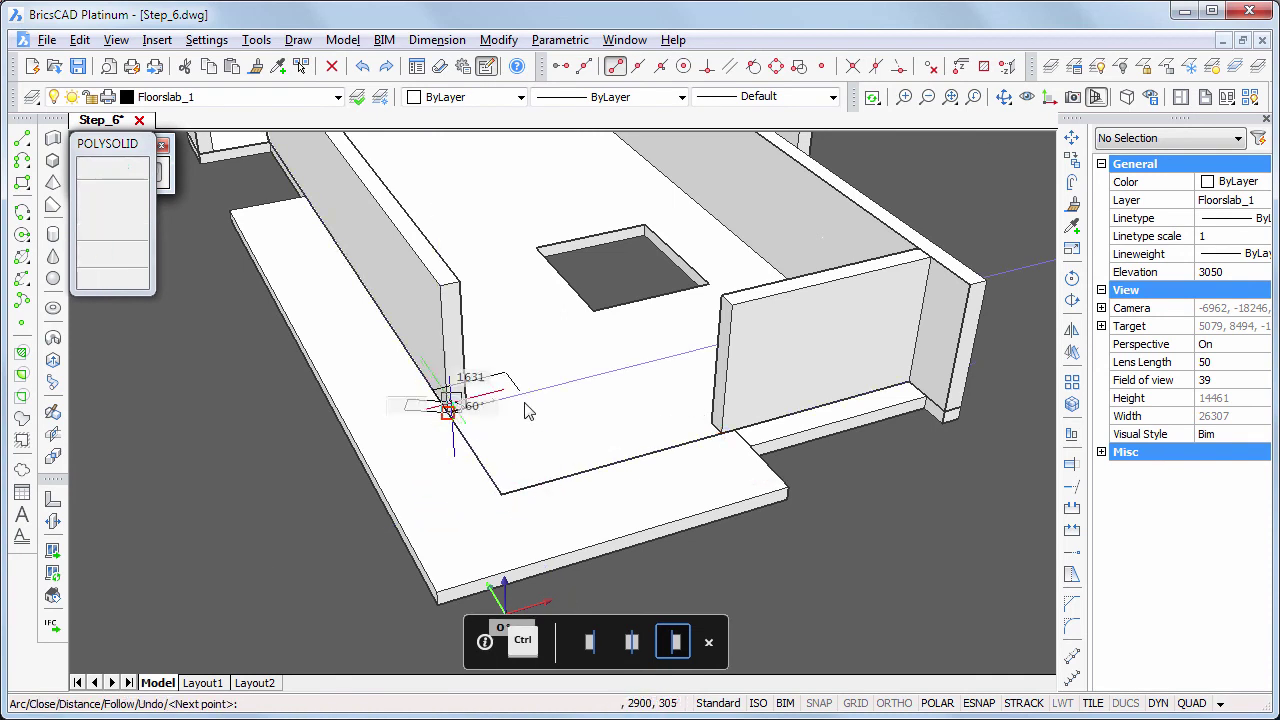
key("Return")
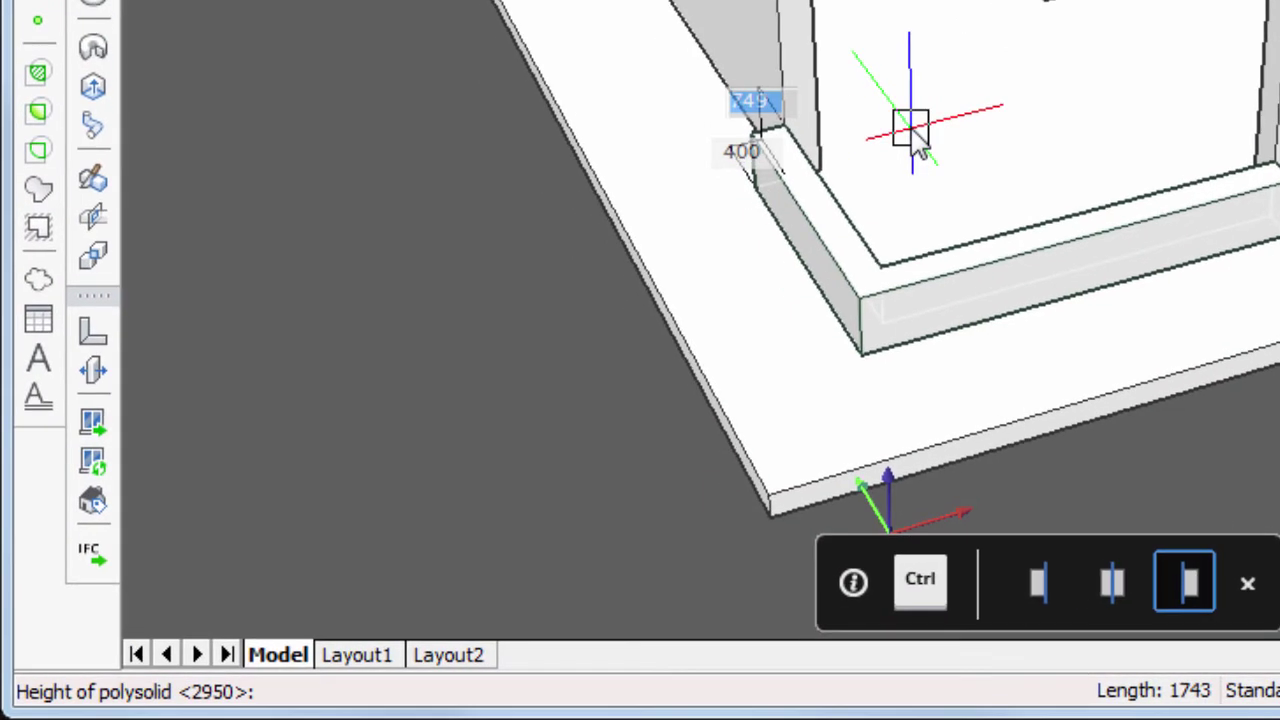
key("ctrl")
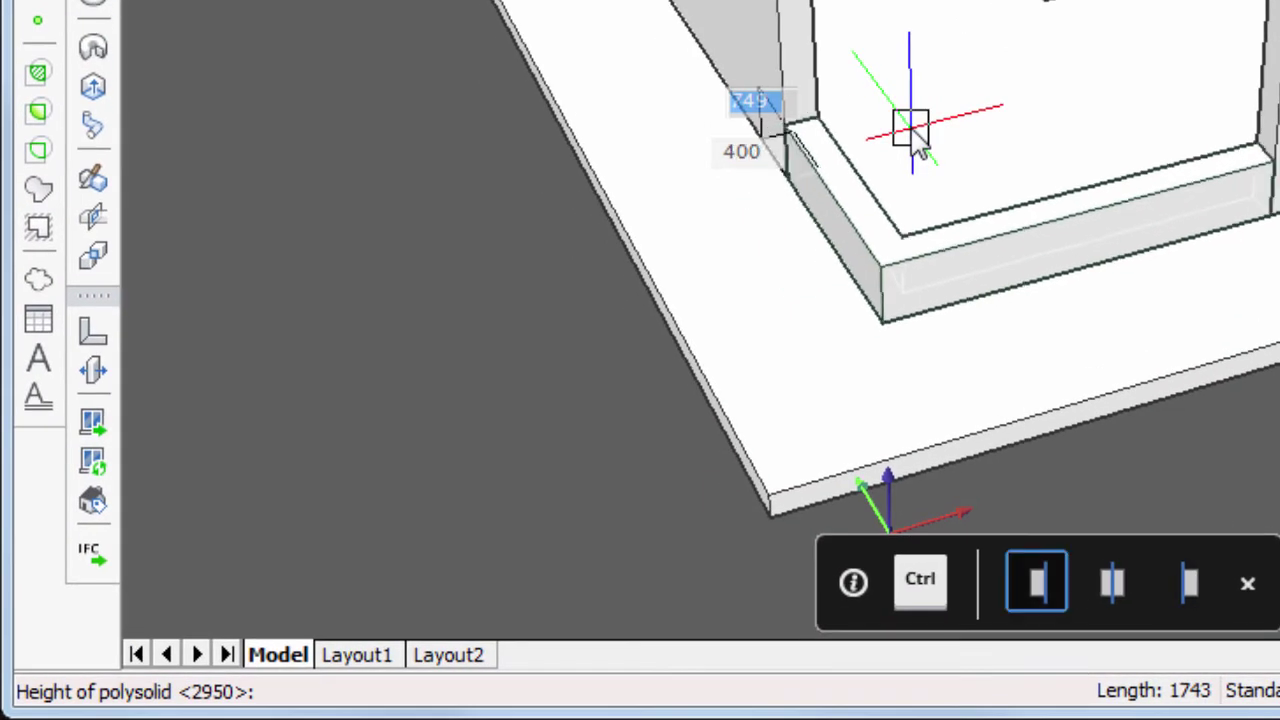
type("200")
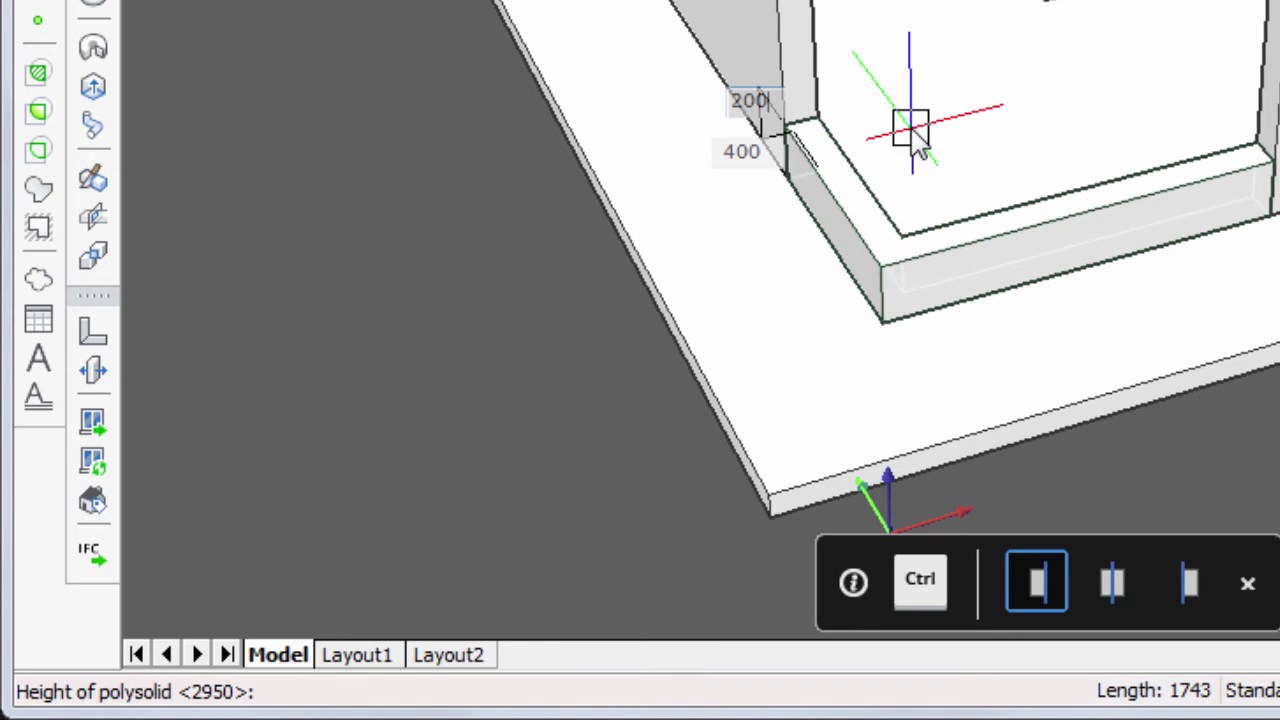
key("Tab")
type("10")
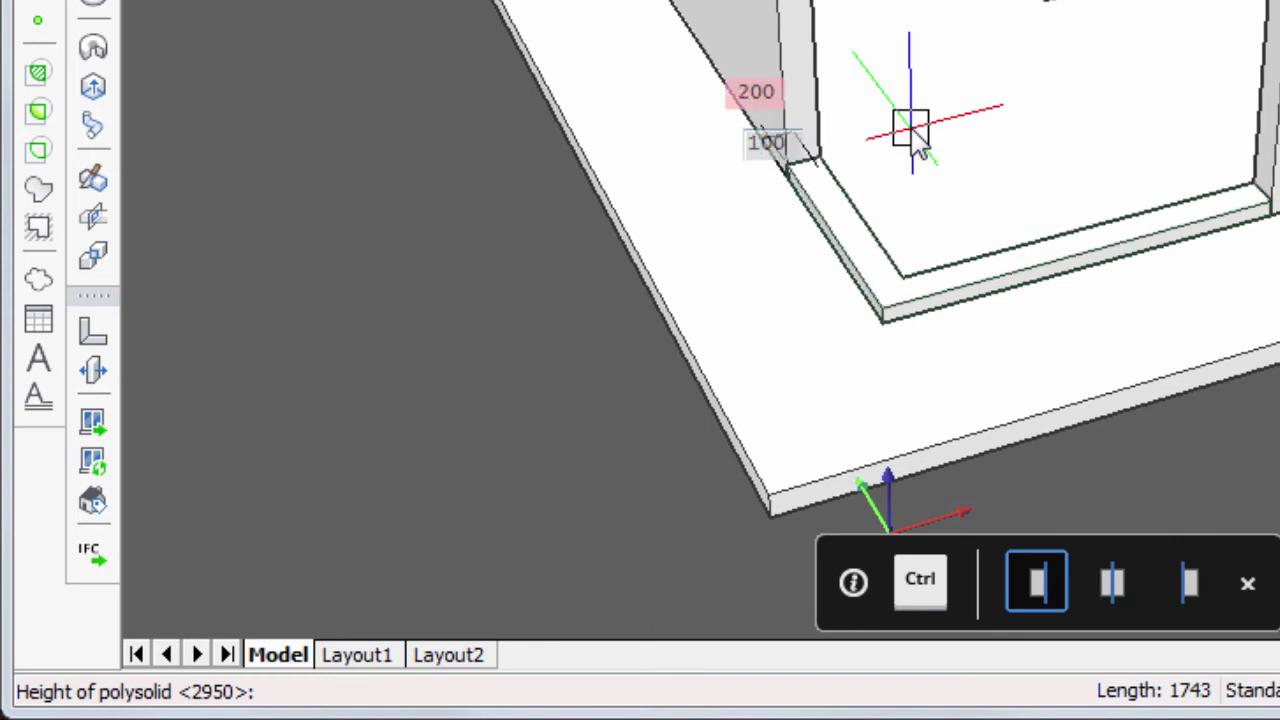
key("Return")
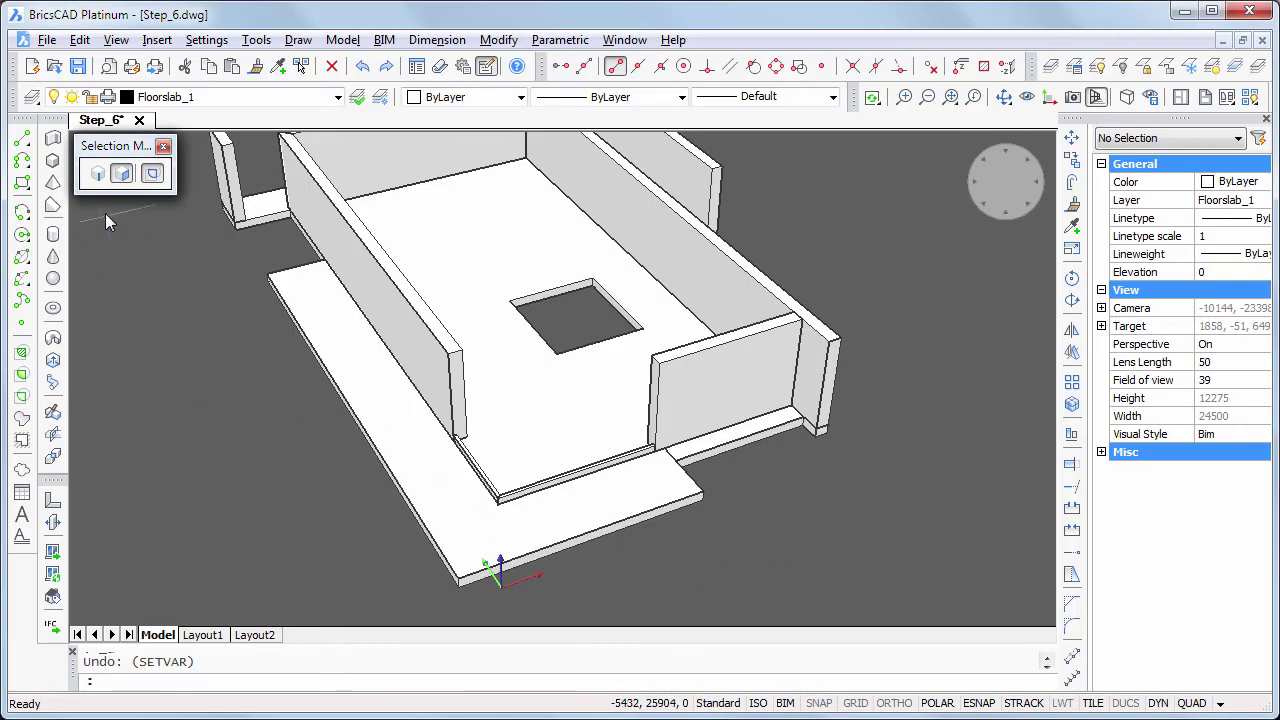
Turn off sub-selection and boundary detection, then isolate the back wall
left_click(122, 176)
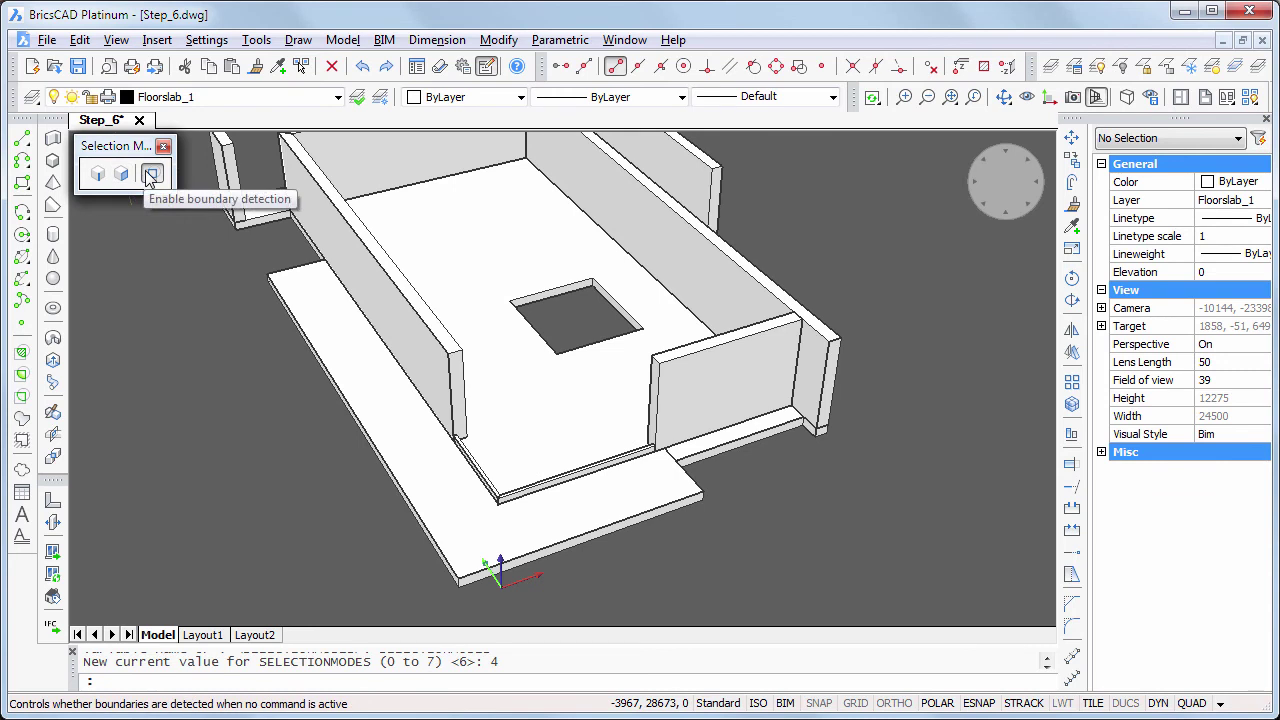
left_click(150, 175)
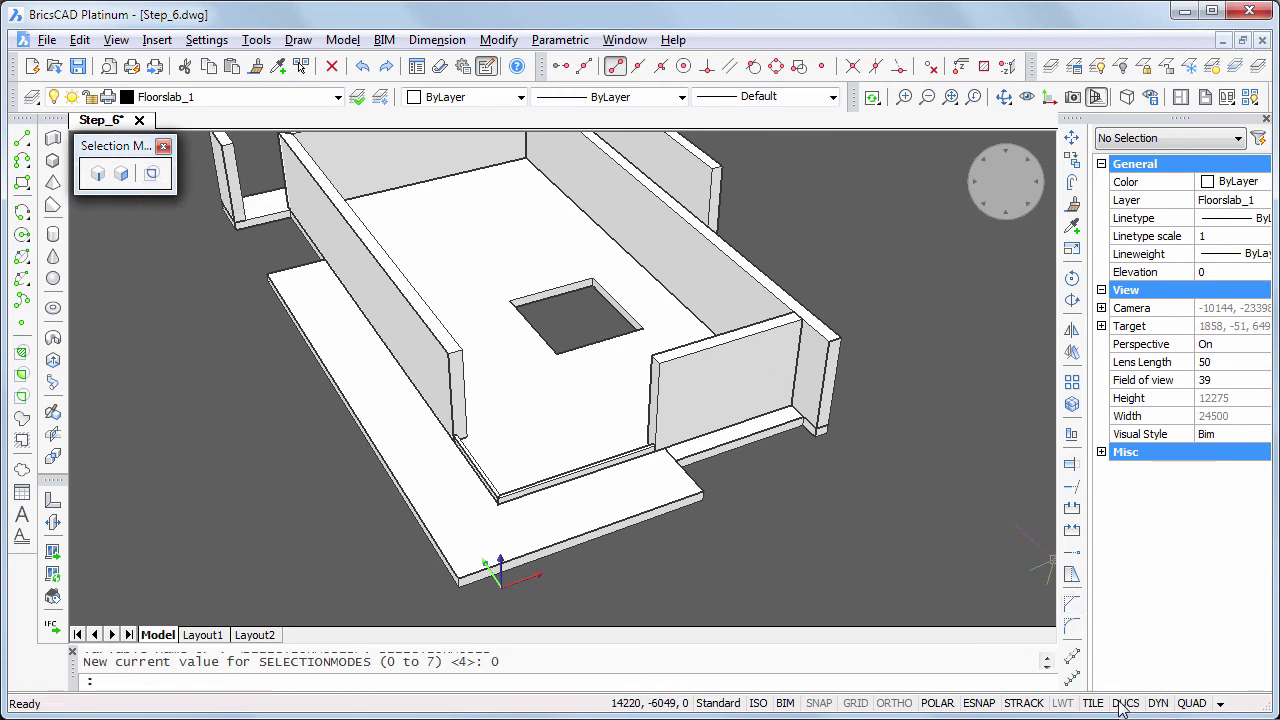
left_click(699, 281)
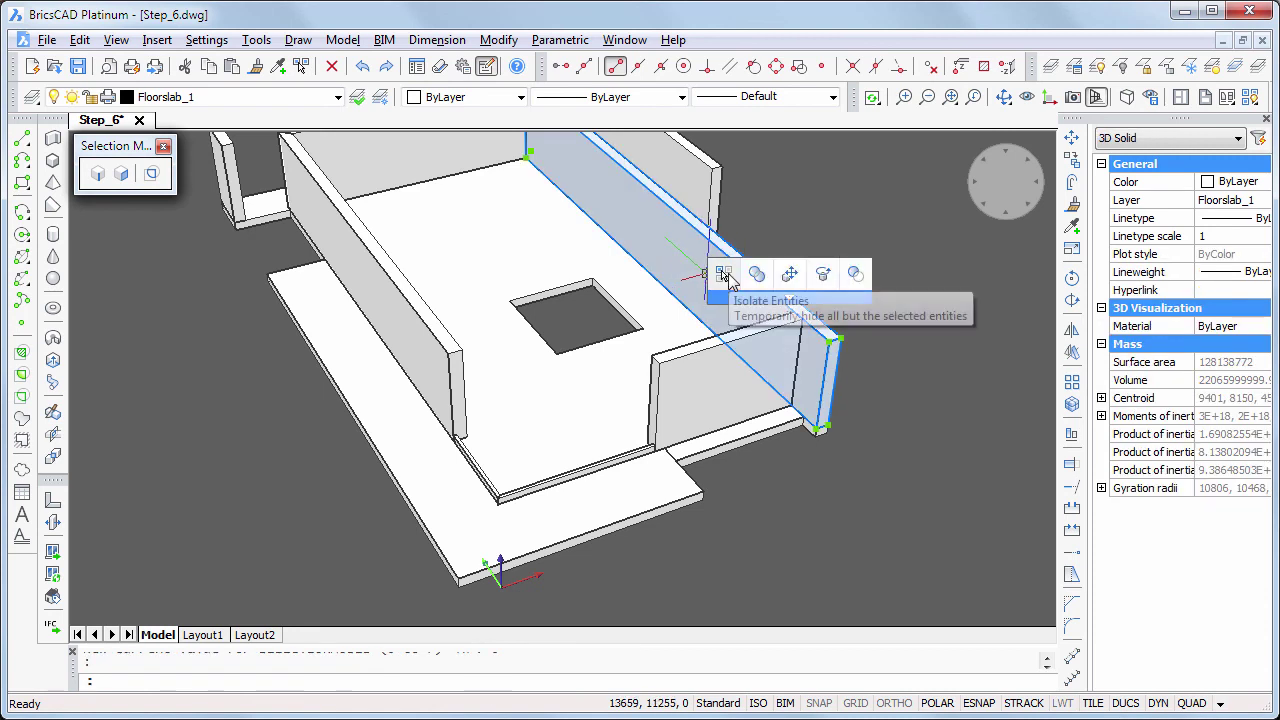
left_click(724, 275)
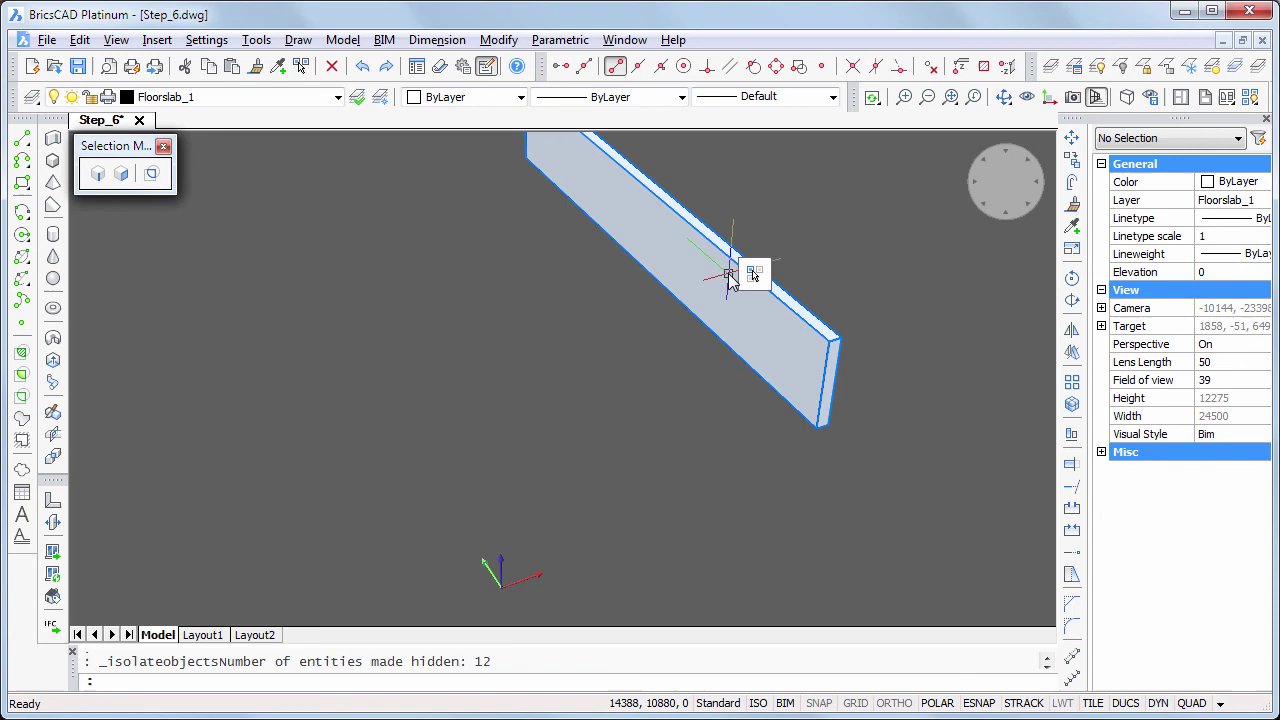
Draw a rectangle on the back wall and extrude it through to cut the opening, then unisolate
left_click(23, 185)
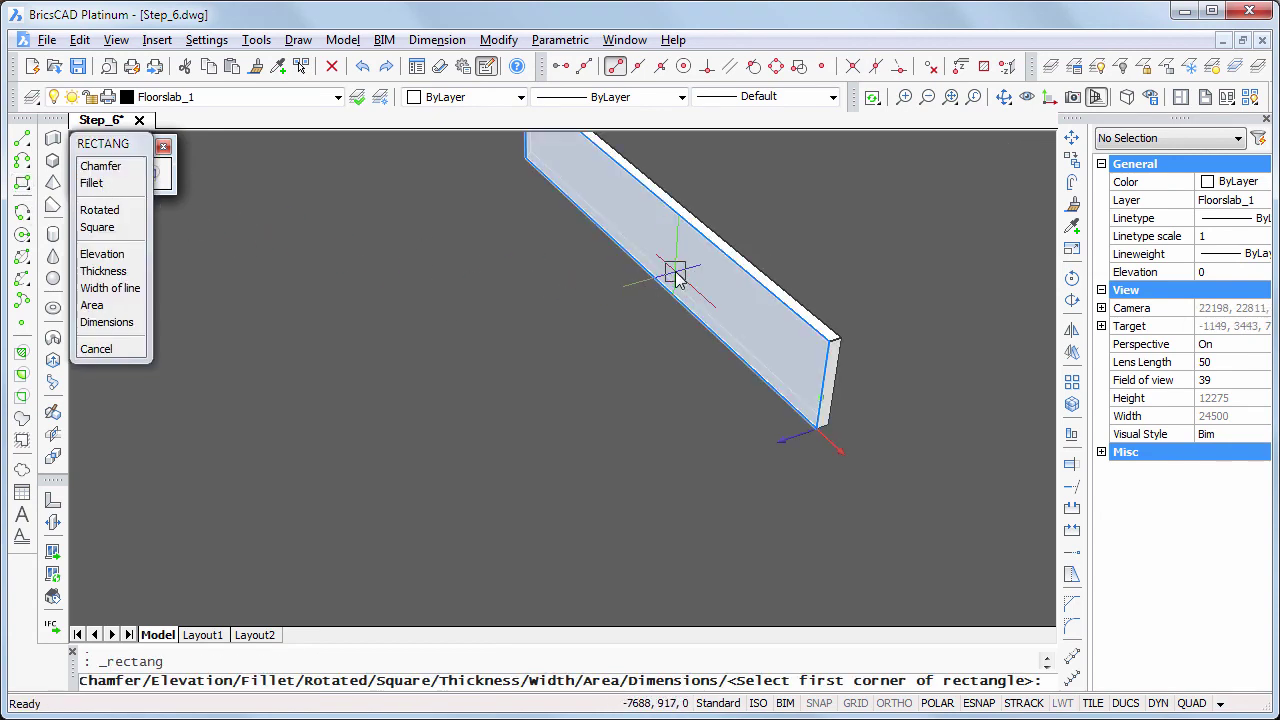
left_click(640, 340)
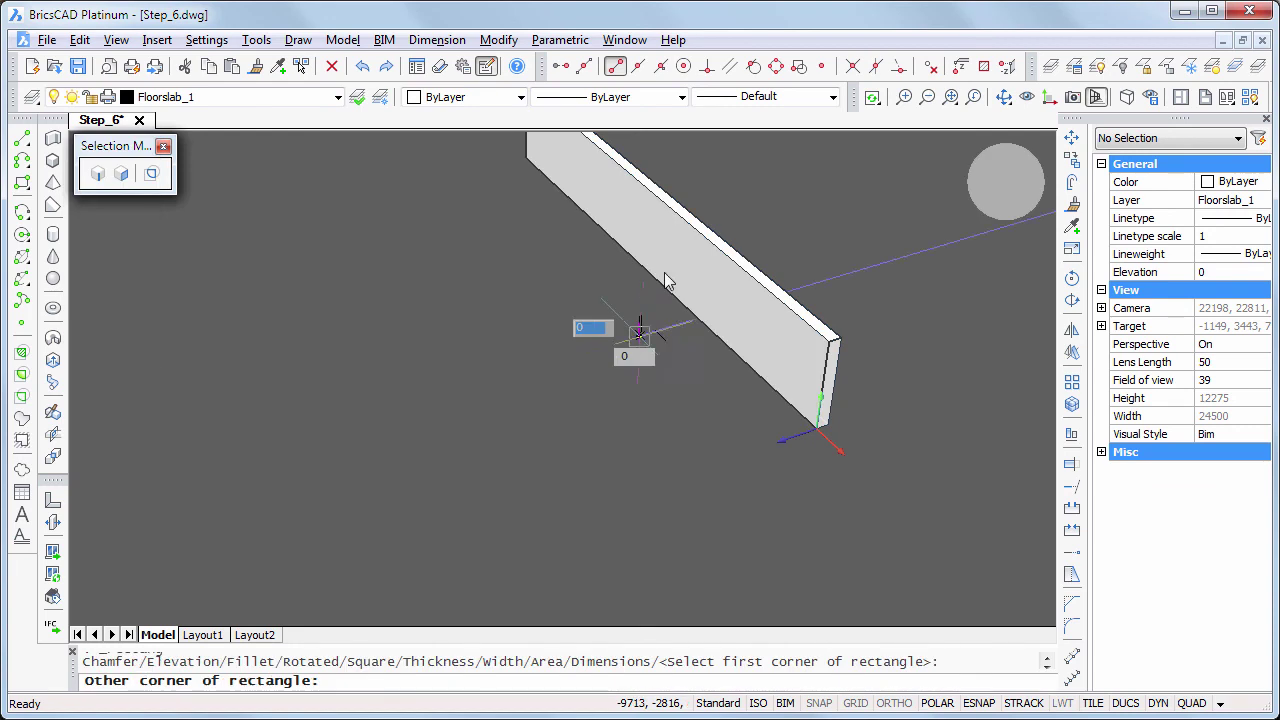
left_click(695, 204)
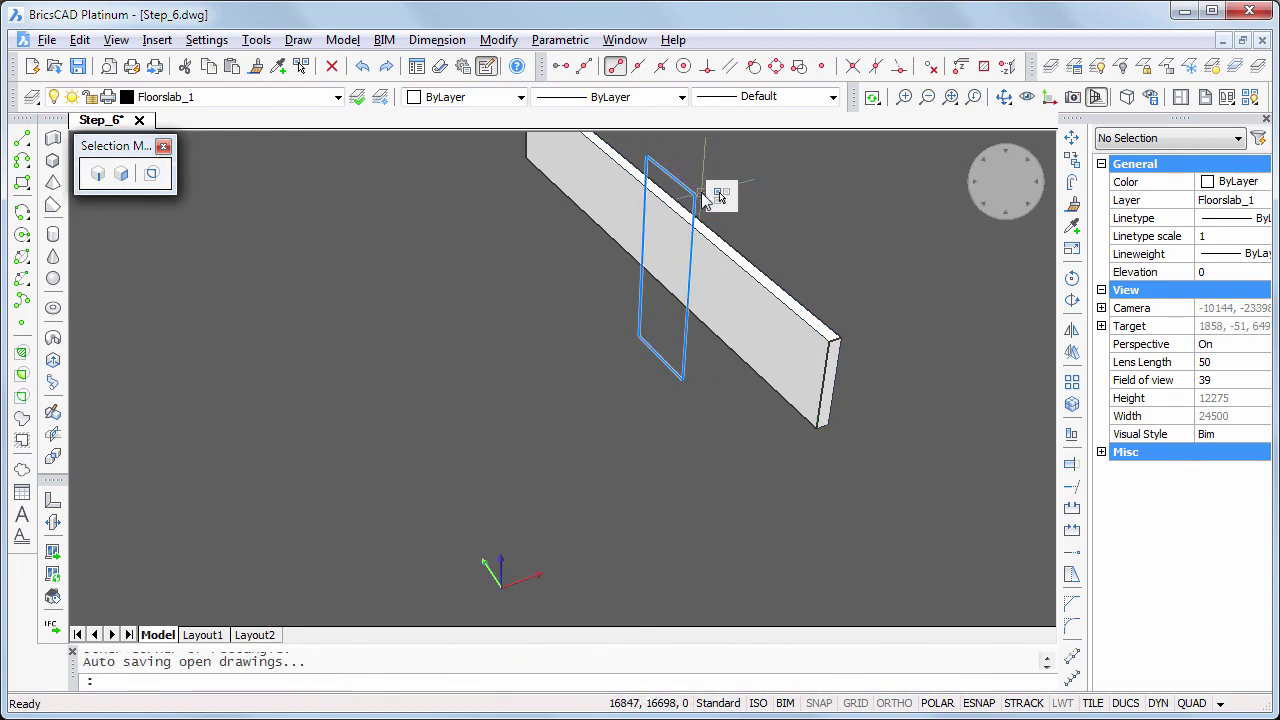
left_click(757, 194)
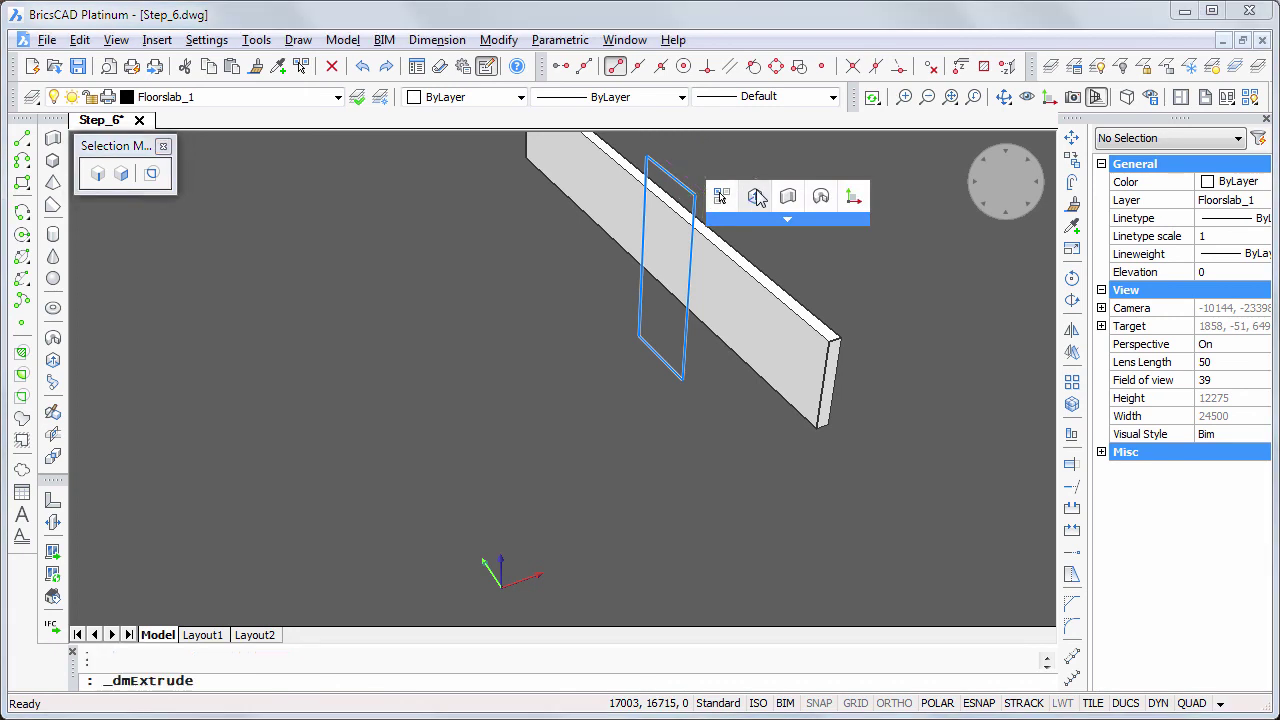
left_click(844, 190)
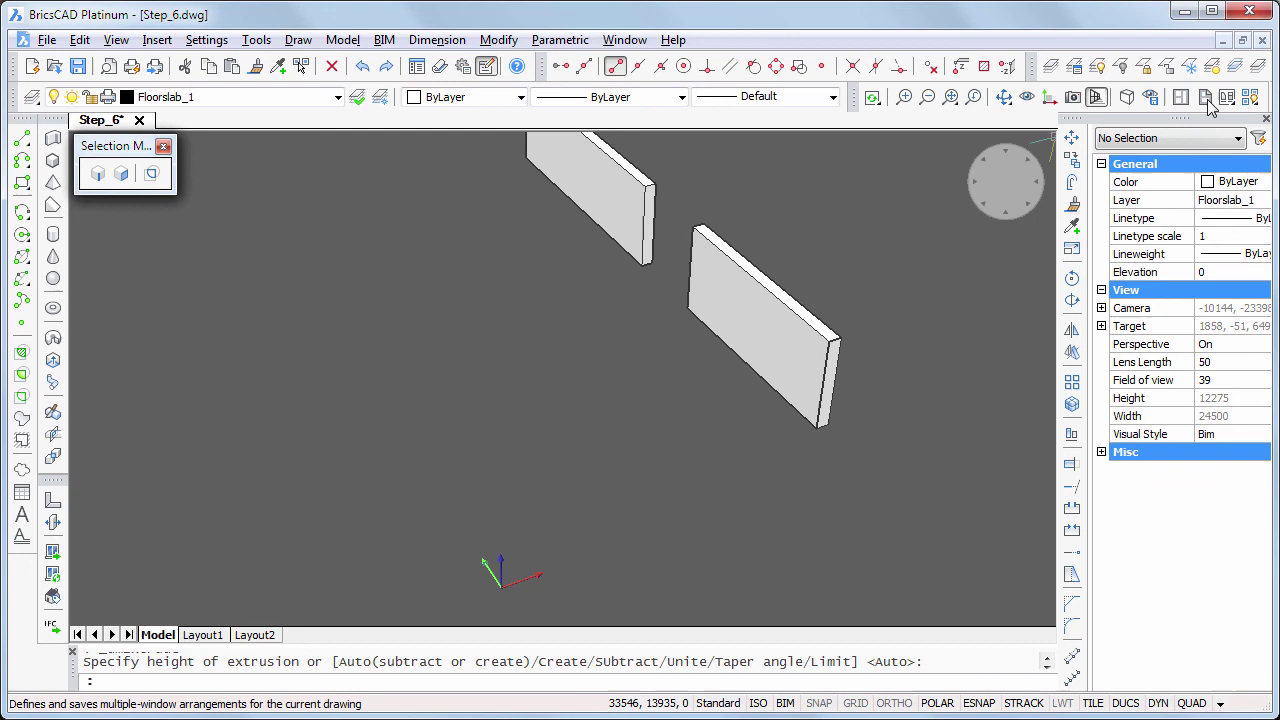
left_click(1252, 97)
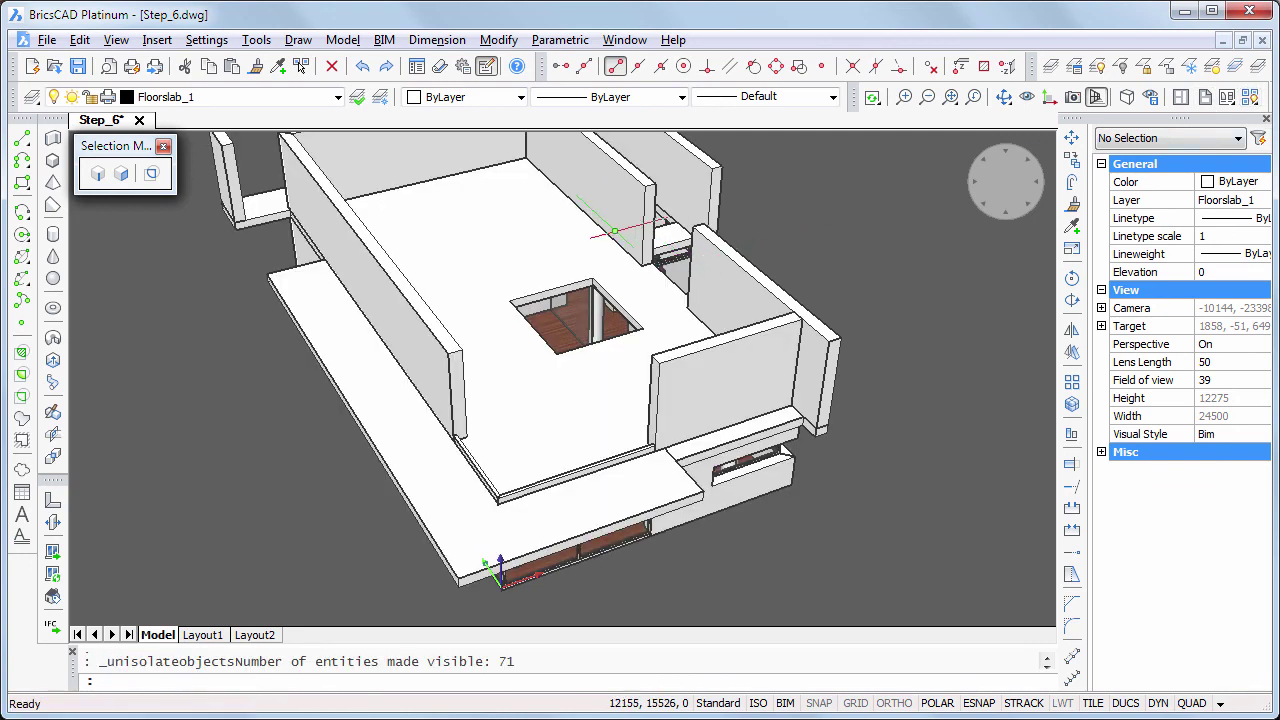
Isolate the back and right walls with the floor slab and switch selection to solid faces
left_click(605, 228)
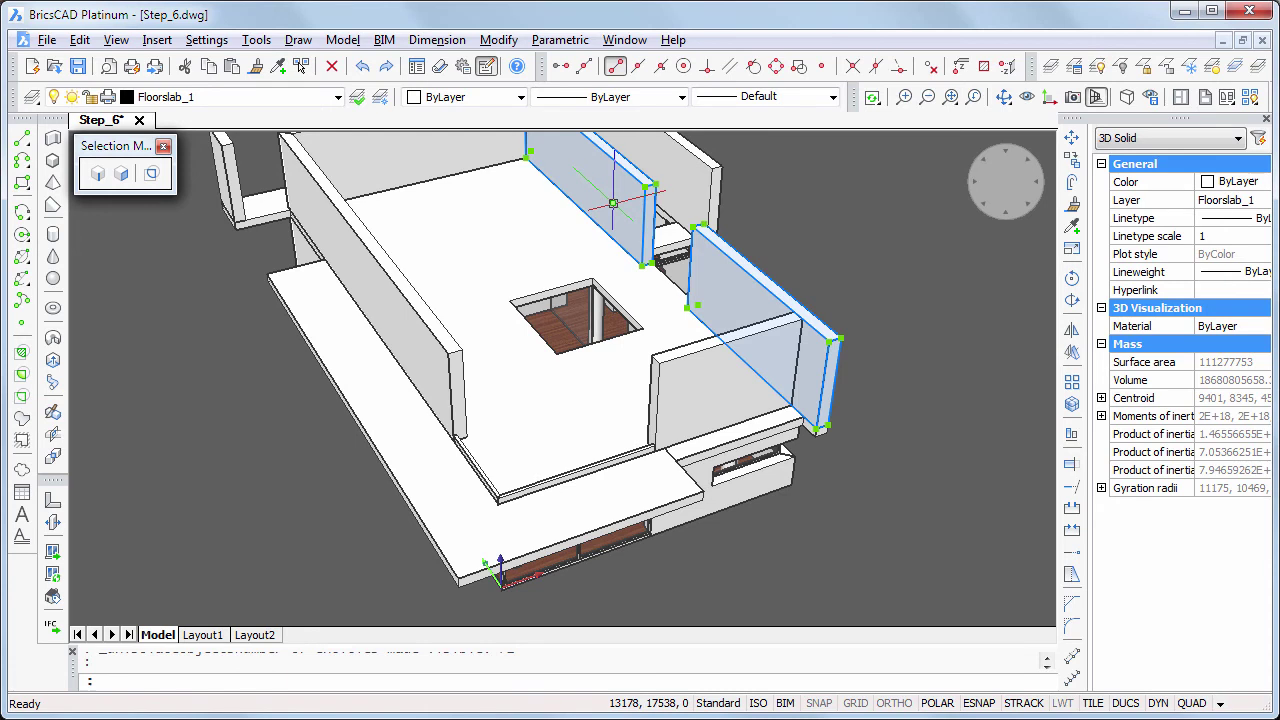
left_click(567, 242)
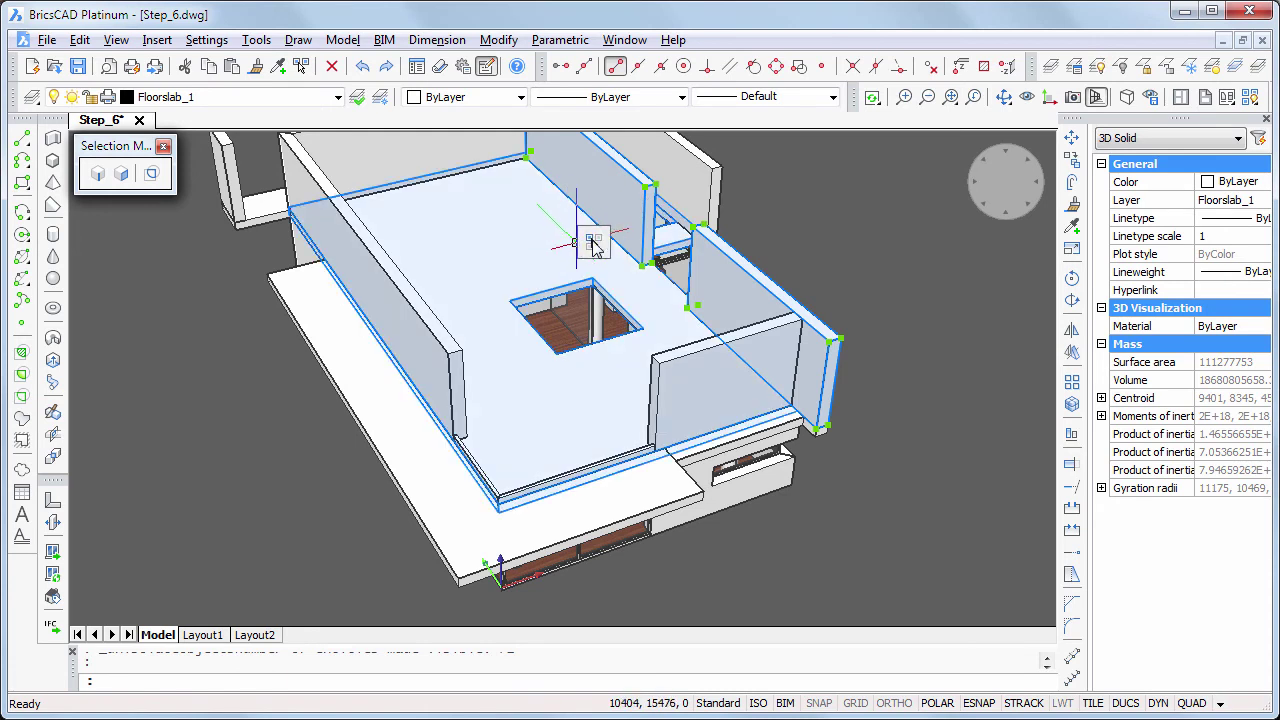
left_click(593, 243)
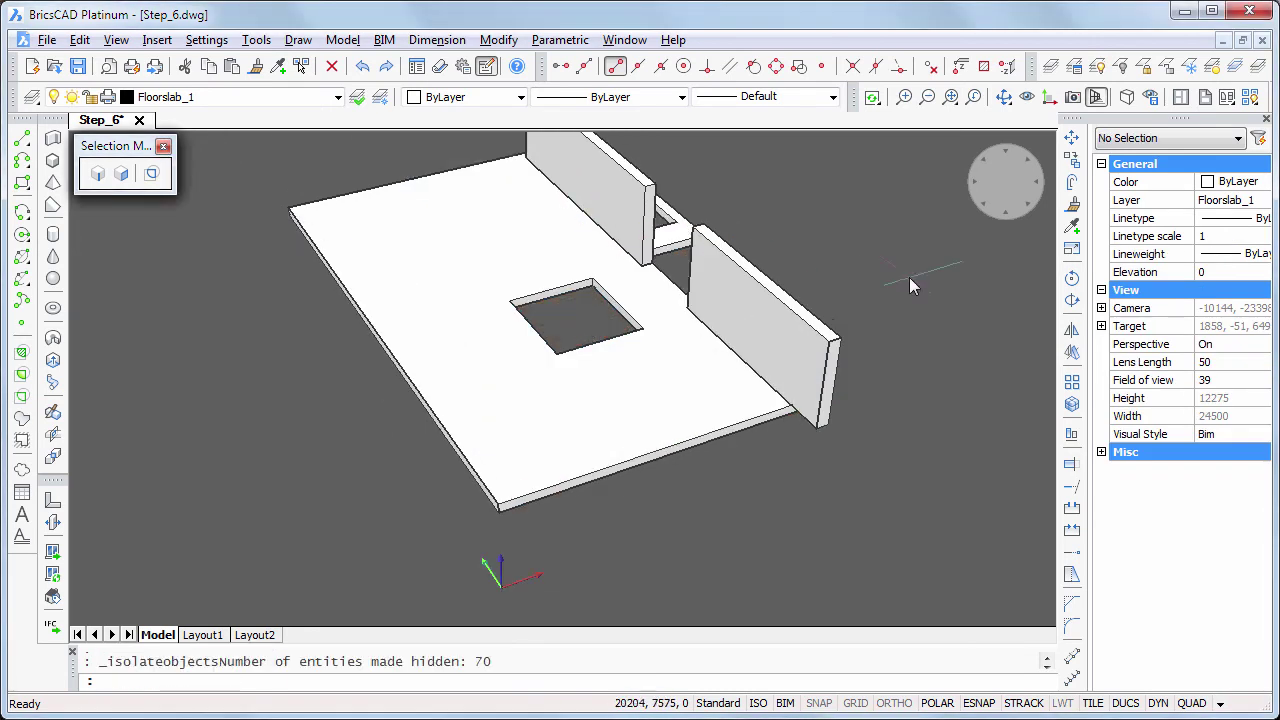
middle_click_drag(909, 277, 650, 420, "shift")
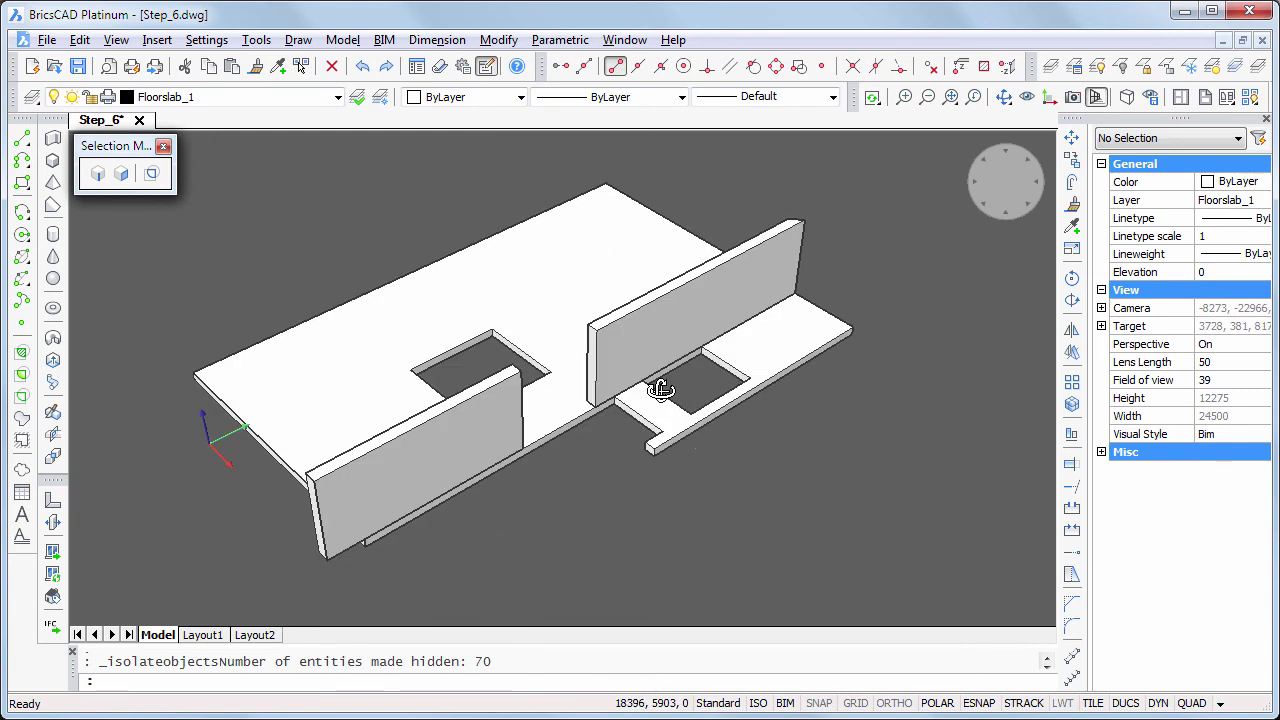
scroll(603, 529, "up", 5)
middle_click_drag(634, 540, 715, 413)
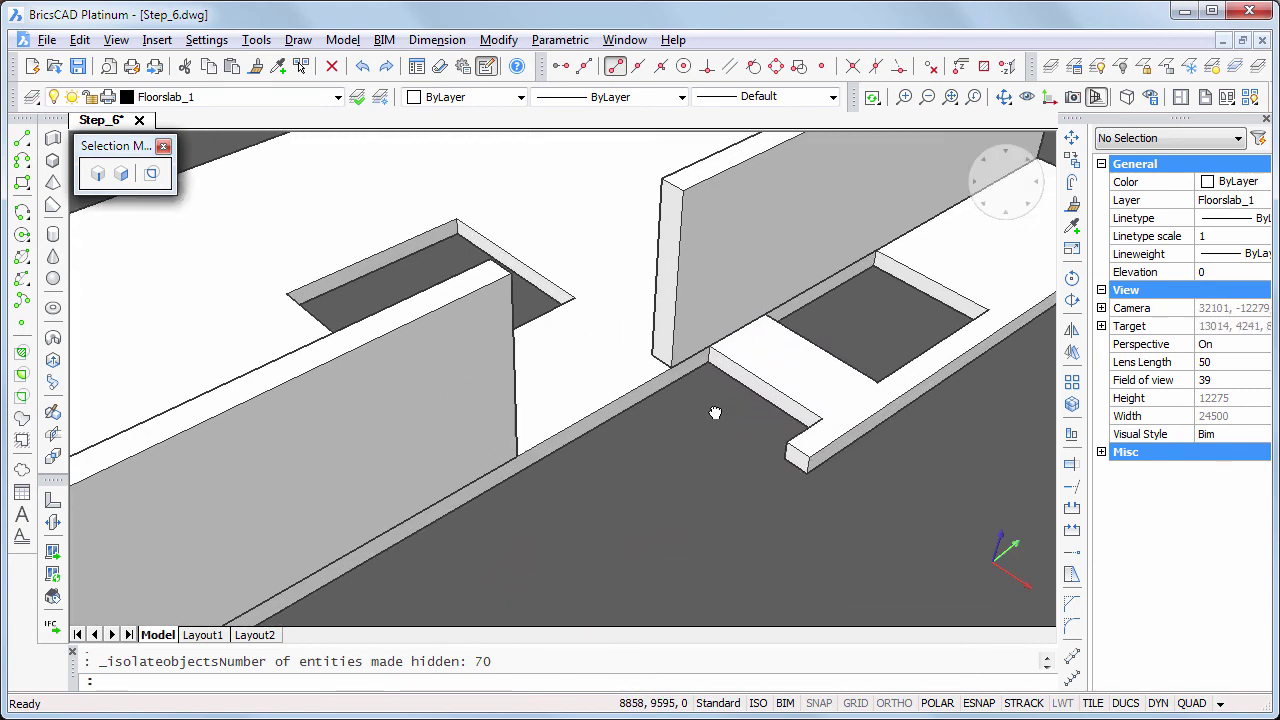
left_click(121, 173)
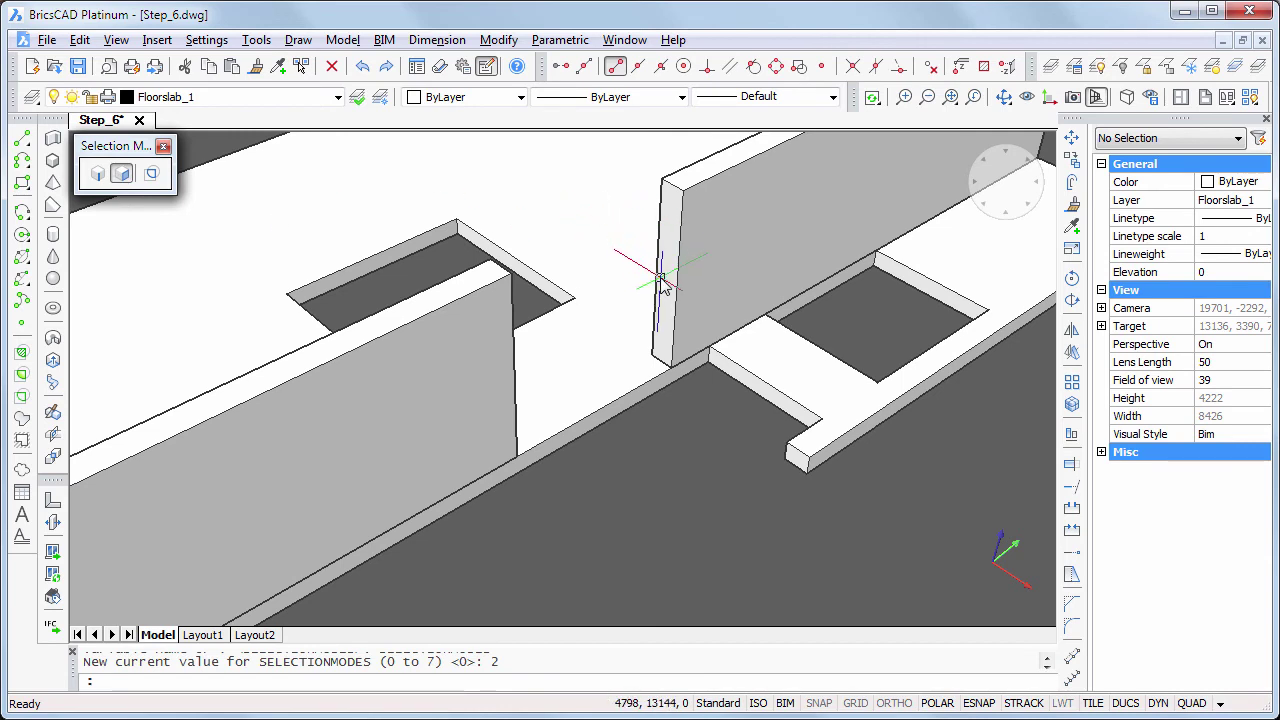
BIM-drag the end faces to shorten the right wall and extend the left wall to the slab corner
mouse_move(686, 282)
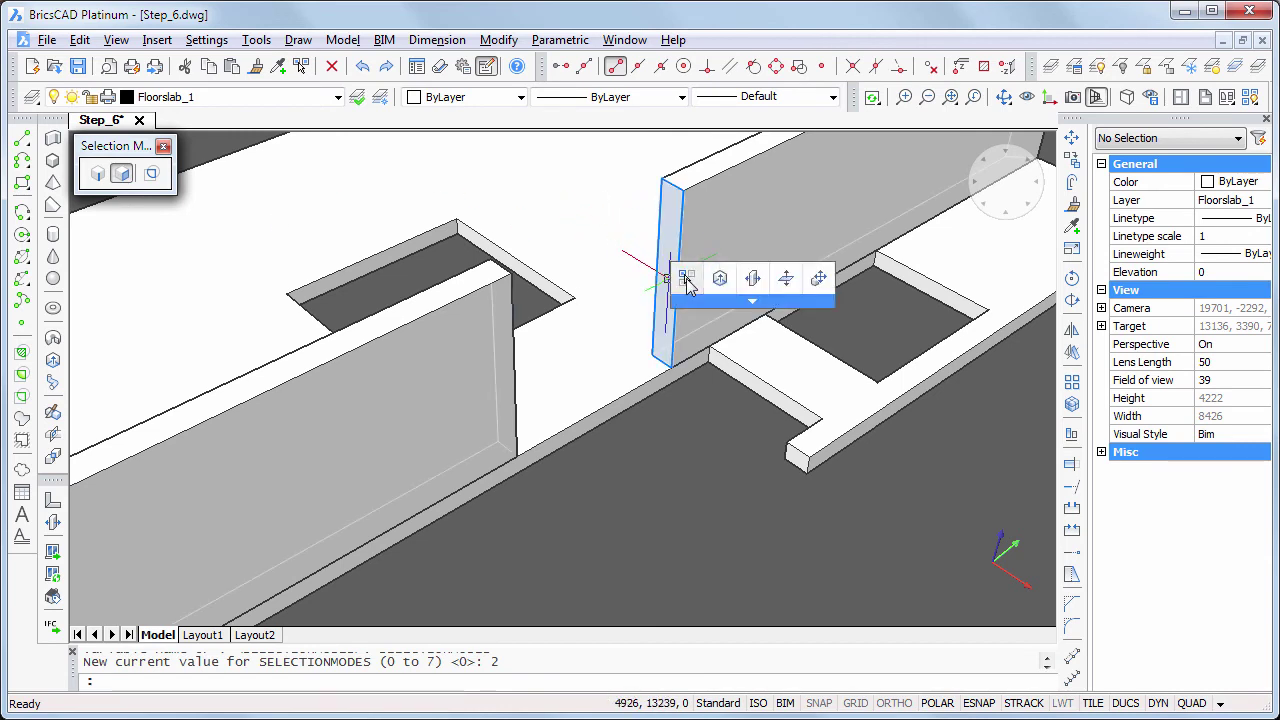
left_click(752, 279)
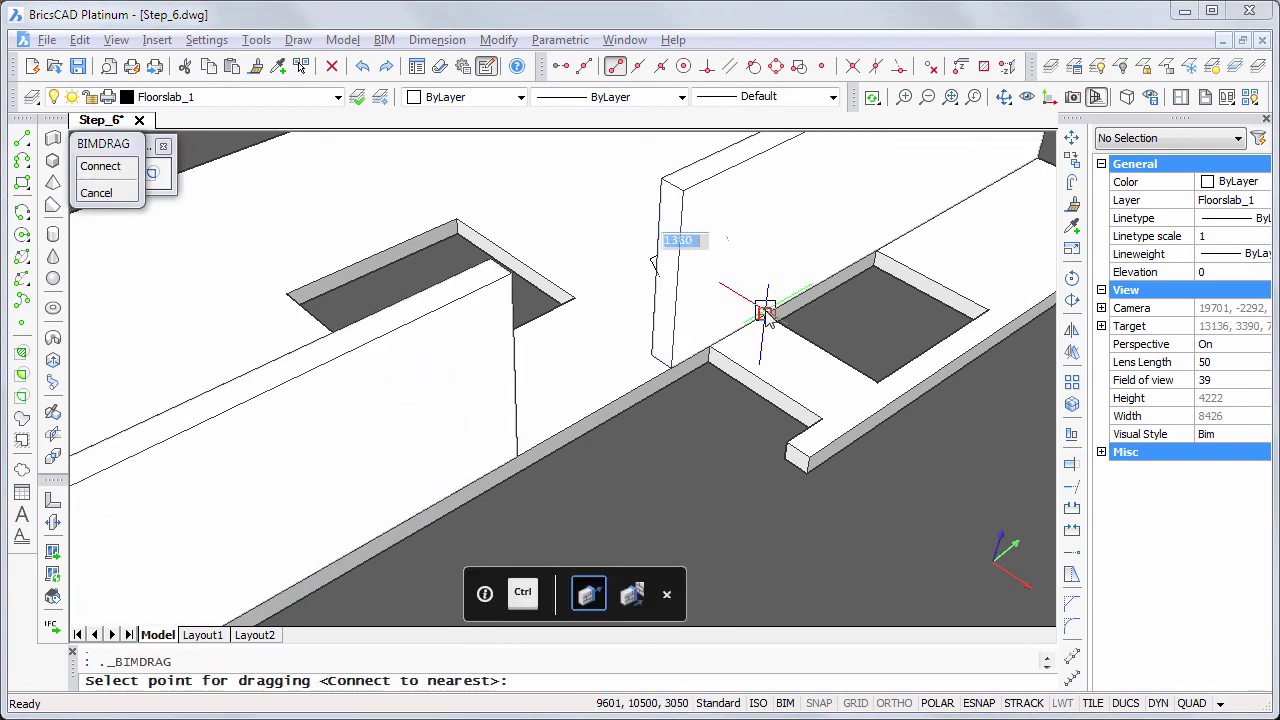
left_click(762, 308)
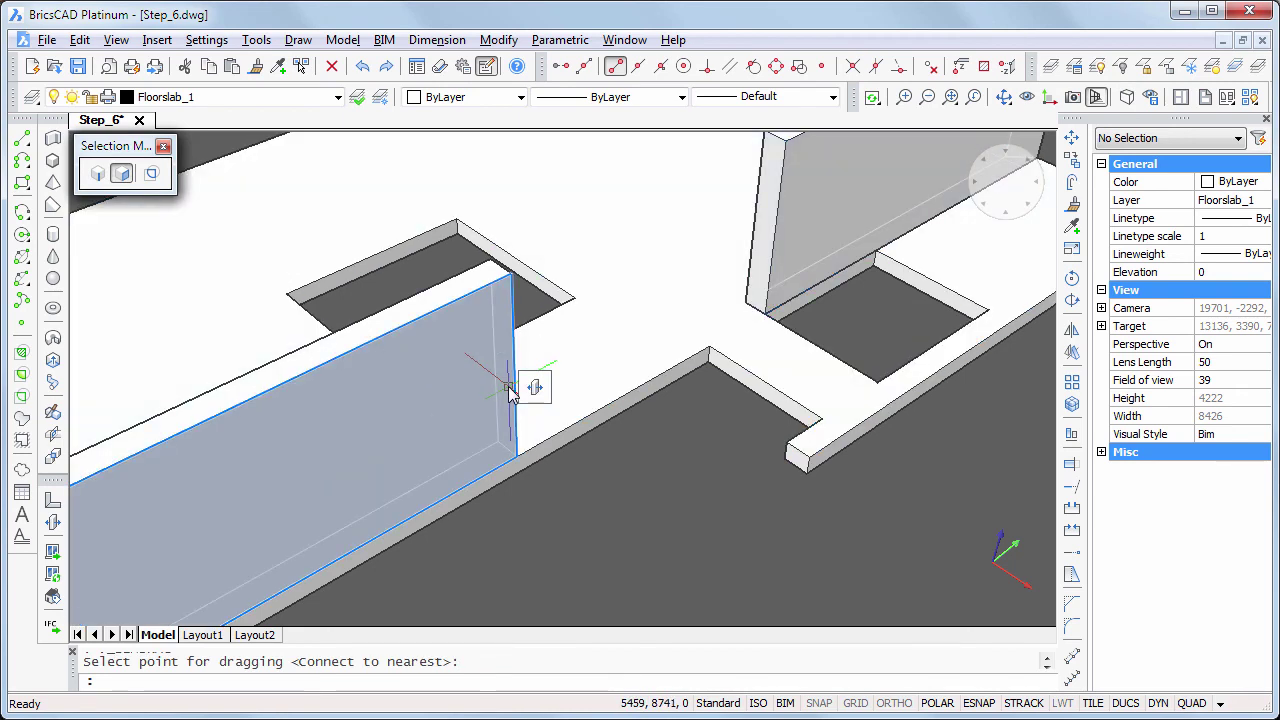
left_click(509, 391)
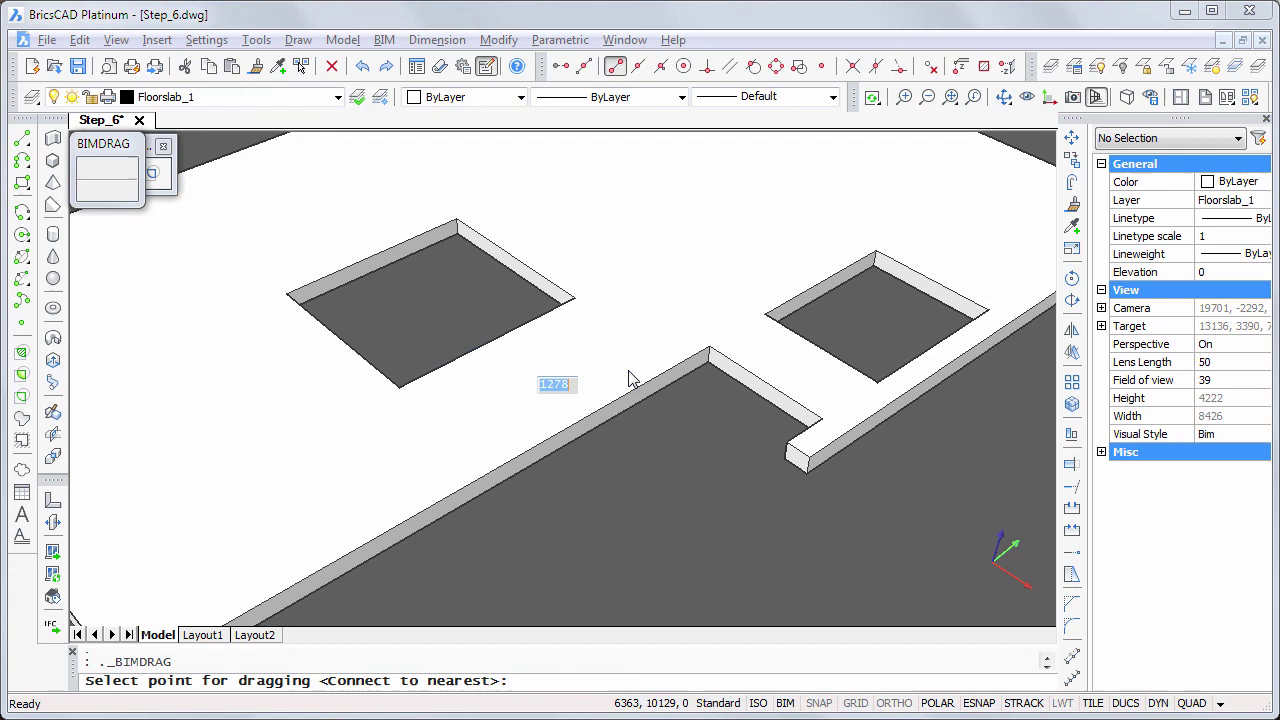
left_click(676, 358)
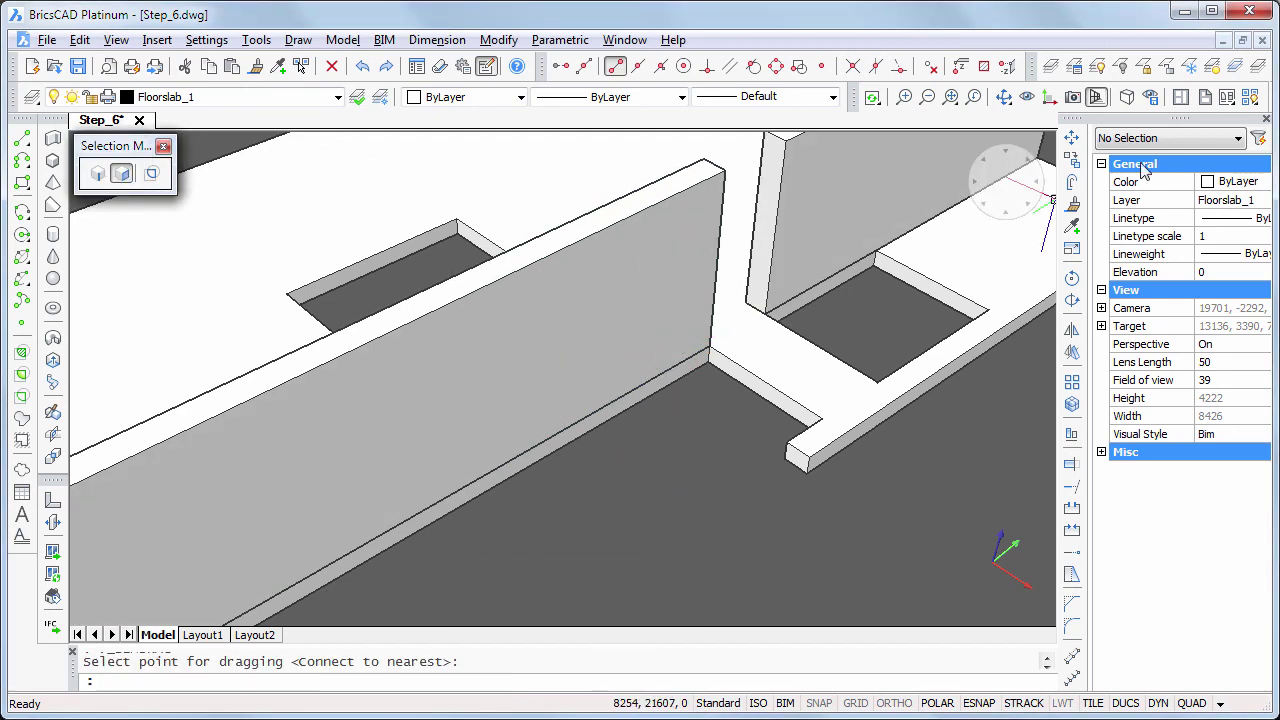
left_click(1251, 98)
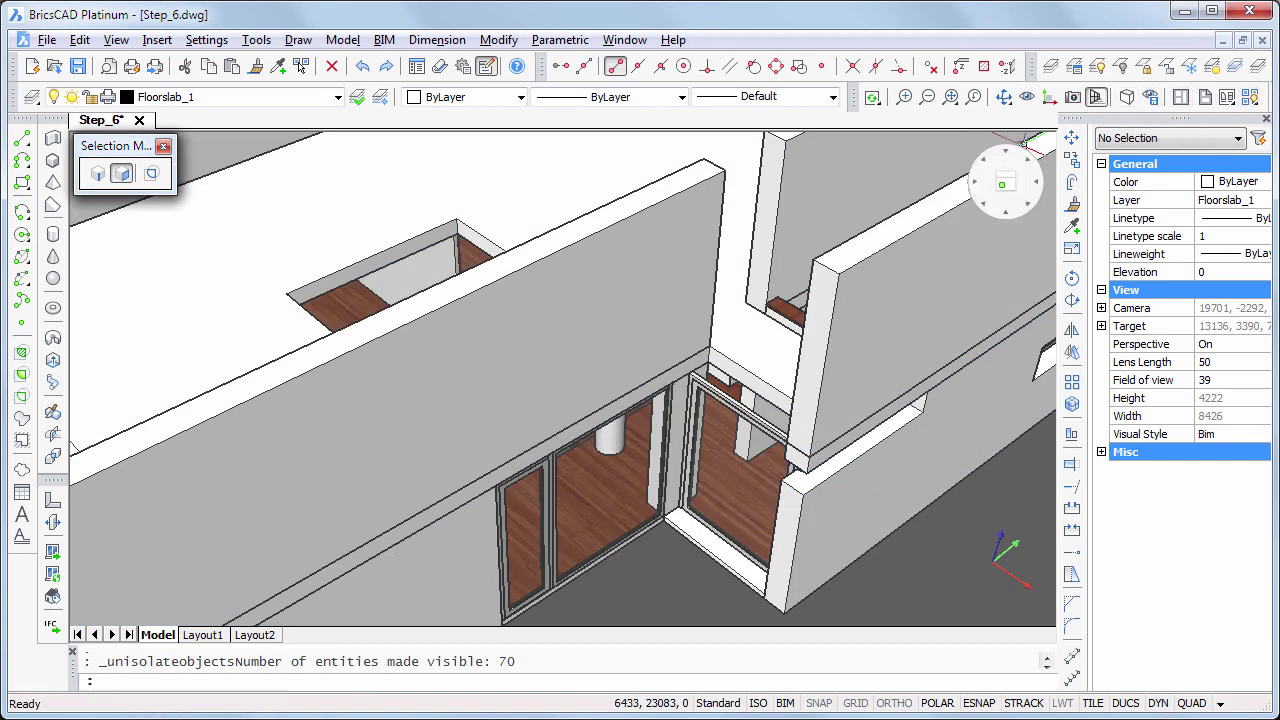
left_click(1022, 143)
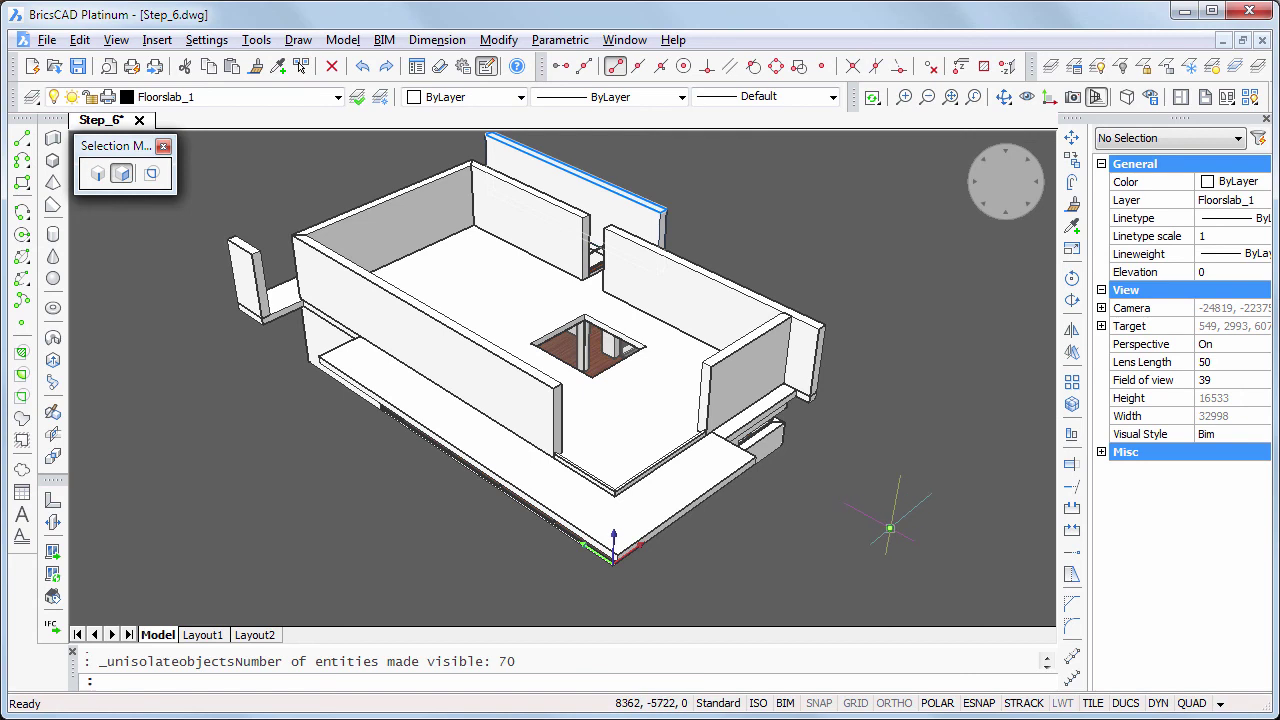
key("Escape")
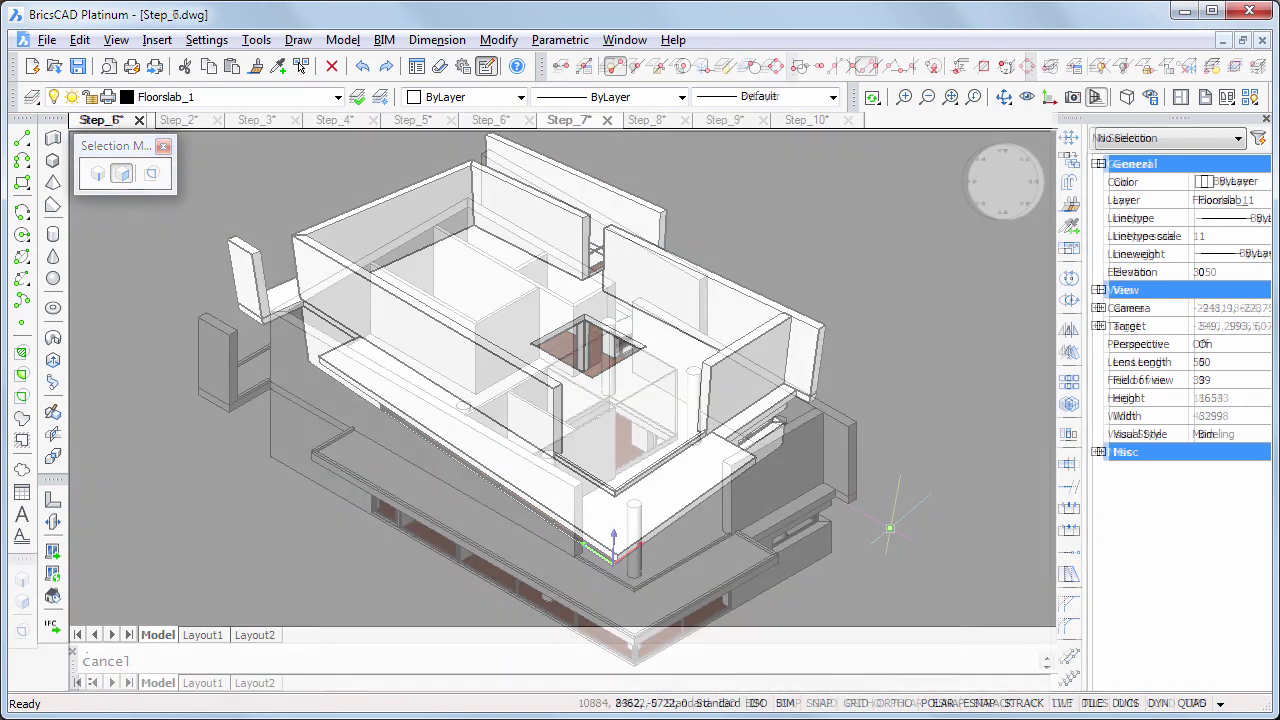